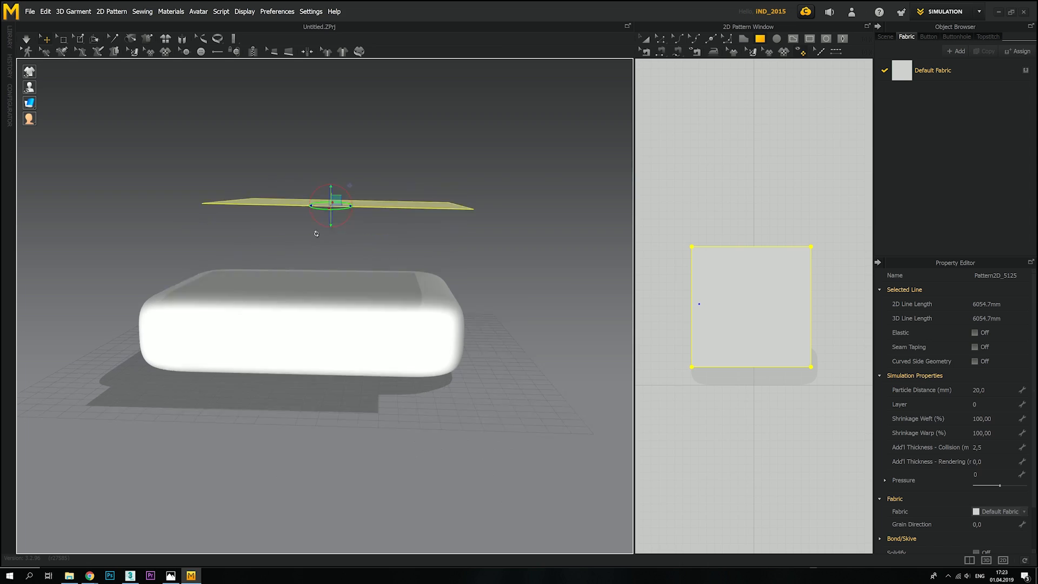
Step: Position the square fabric above the mattress and shift the side flap edge of the cross-shaped pattern slightly outward
drag(336, 204, 267, 297)
right_drag(267, 297, 209, 325)
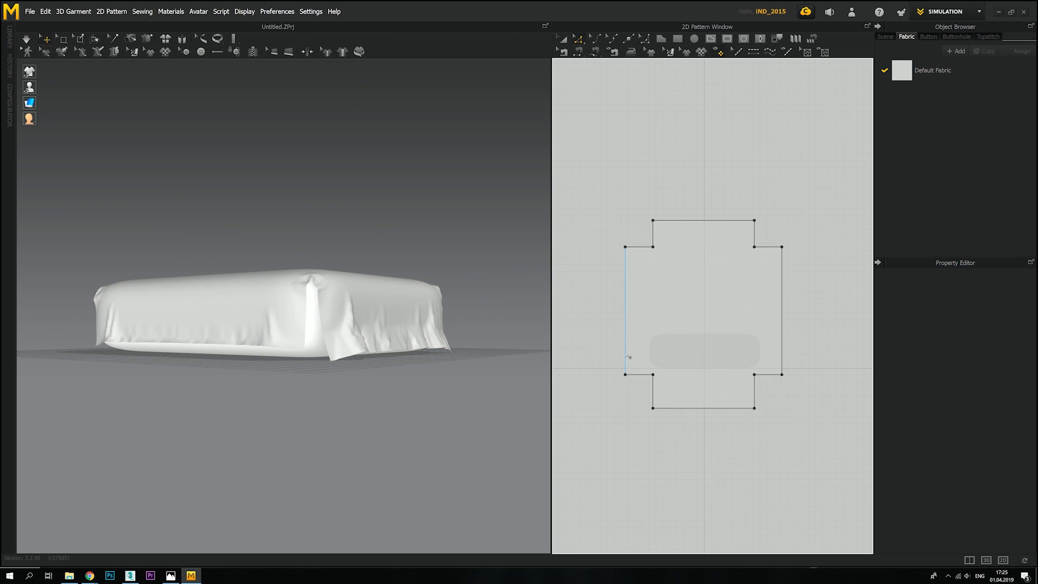
drag(782, 361, 791, 362)
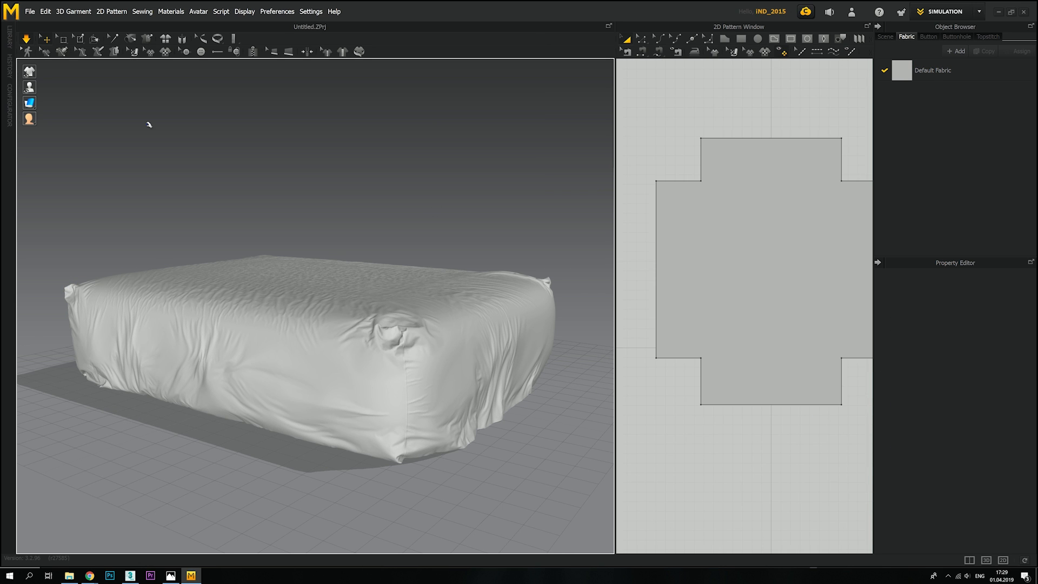
Step: Stop the cover's drape simulation and inspect the draped mattress cover from several angles in 3ds Max
click(26, 39)
right_drag(177, 165, 213, 157)
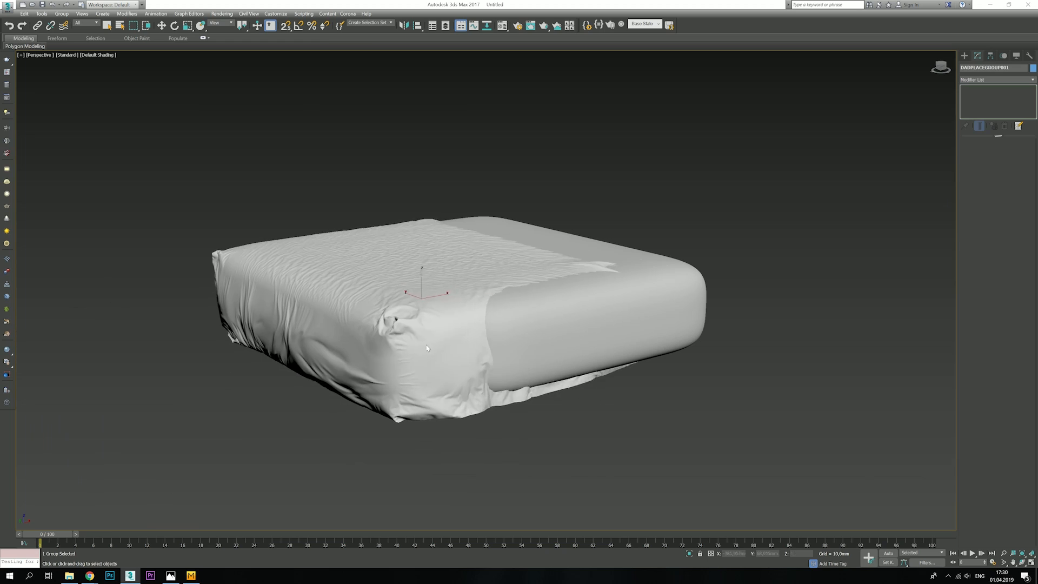
alt+middle_drag(471, 341, 483, 340)
alt+middle_drag(483, 339, 522, 320)
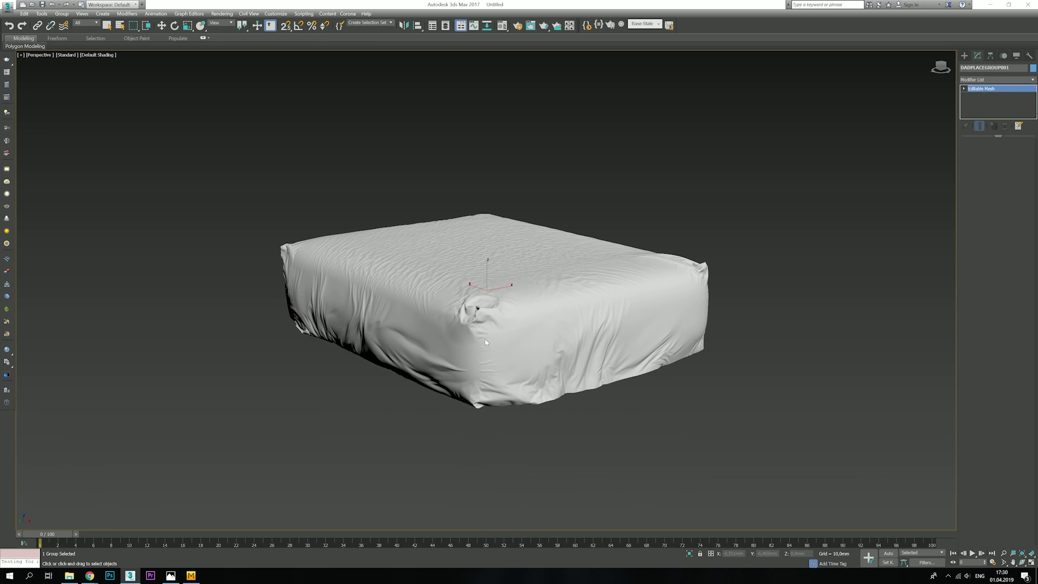
key(w)
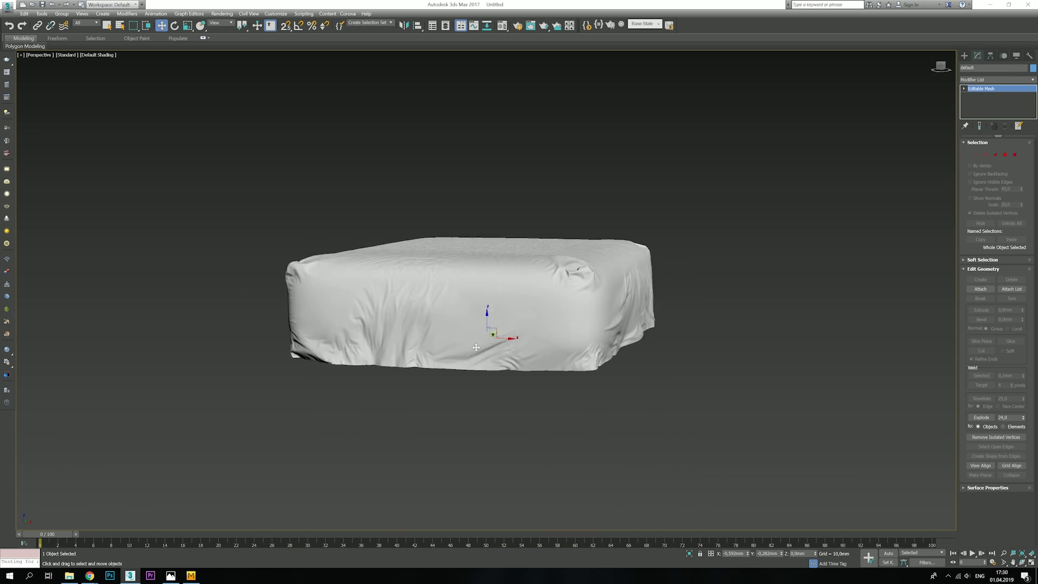
alt+middle_drag(522, 320, 503, 324)
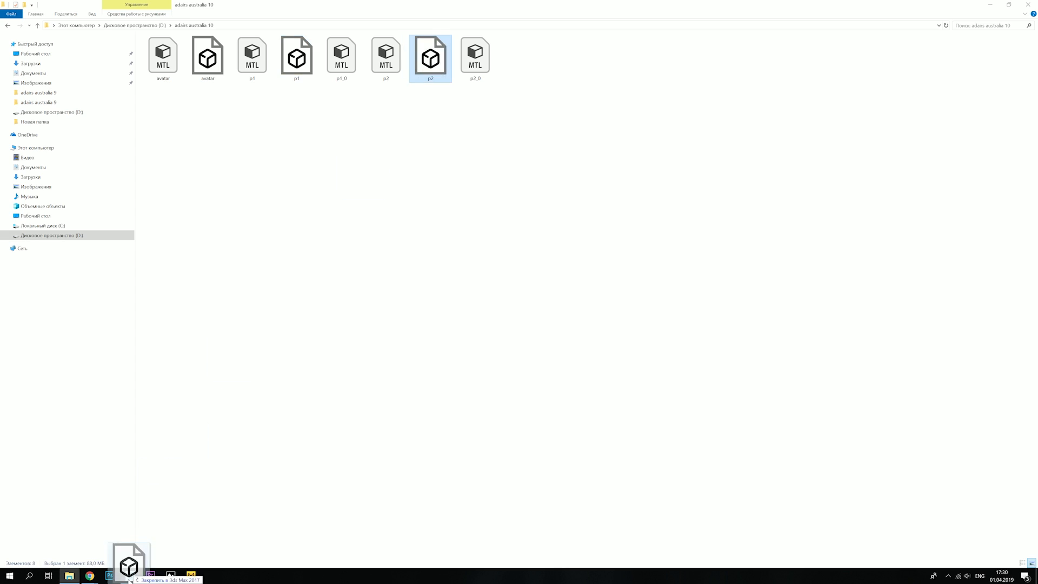
Step: Import the p2 OBJ file from the adairs australia 10 folder into 3ds Max
drag(127, 563, 333, 430)
click(557, 296)
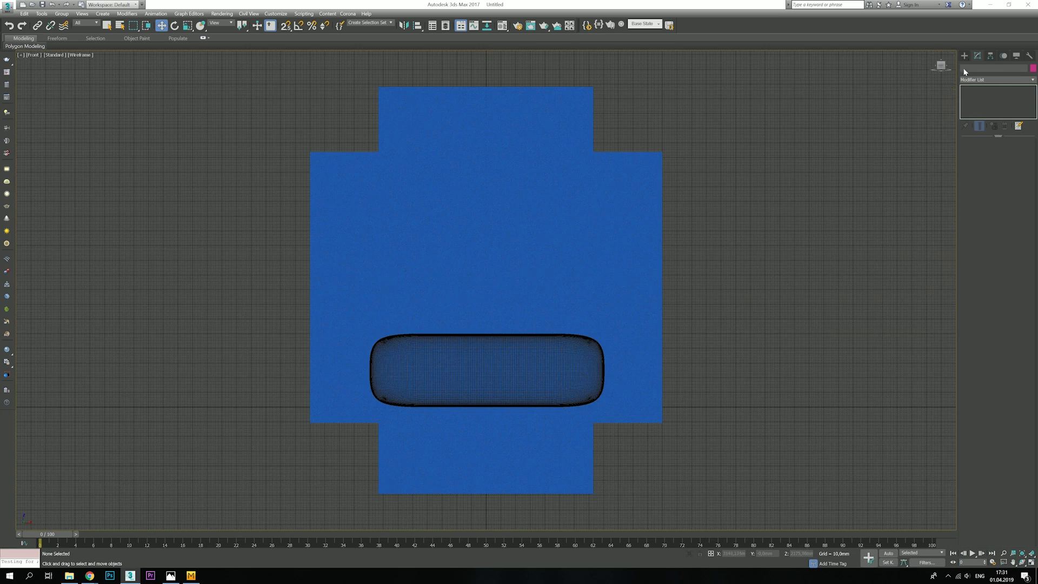
Step: Create a 3000 by 3000 mm plane over the flat cross-shaped pattern in the front view
click(965, 56)
click(1013, 140)
mouse_move(293, 75)
mouse_down()
mouse_move(723, 518)
mouse_move(731, 511)
mouse_up()
double_click(1008, 227)
text(3000,0mm)
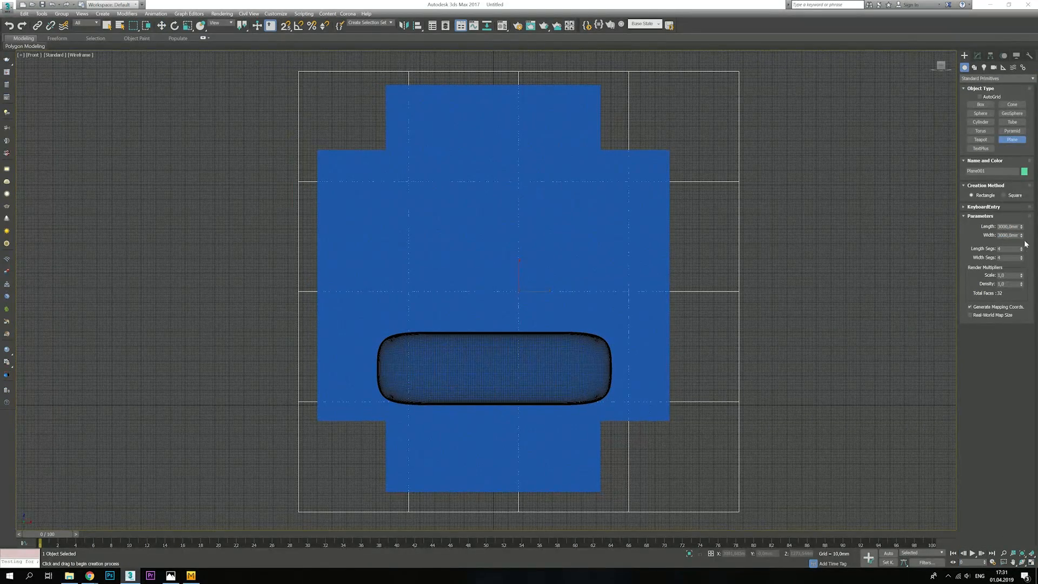
Step: Align the plane's upper-left corner with the flat pattern's extents and set its length and width segments to 500
middle_drag(527, 287, 540, 282)
drag(540, 280, 549, 297)
scroll(394, 137, up, 5)
scroll(574, 133, up, 5)
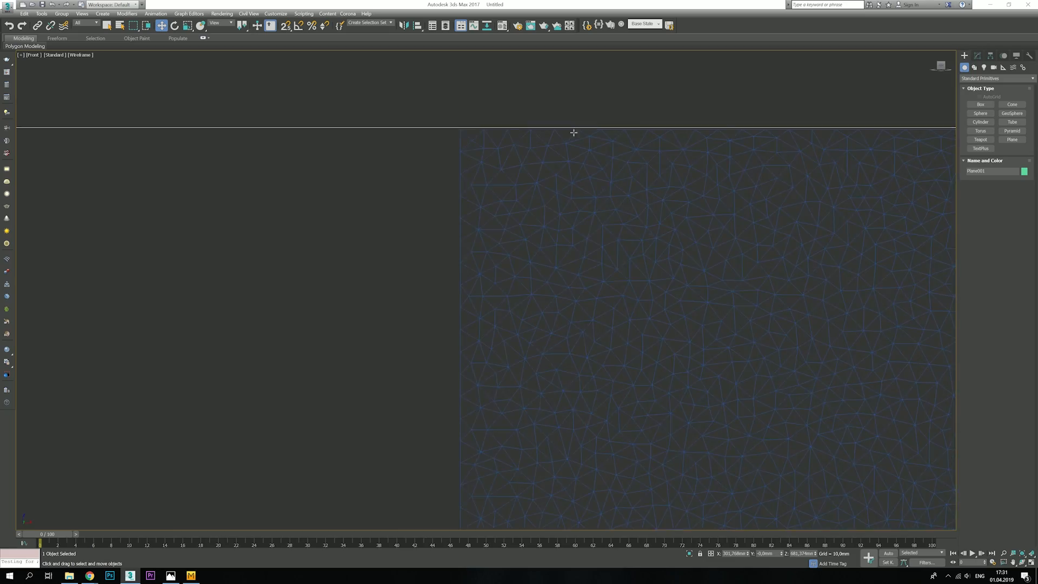
scroll(329, 404, down, 3)
scroll(285, 259, up, 10)
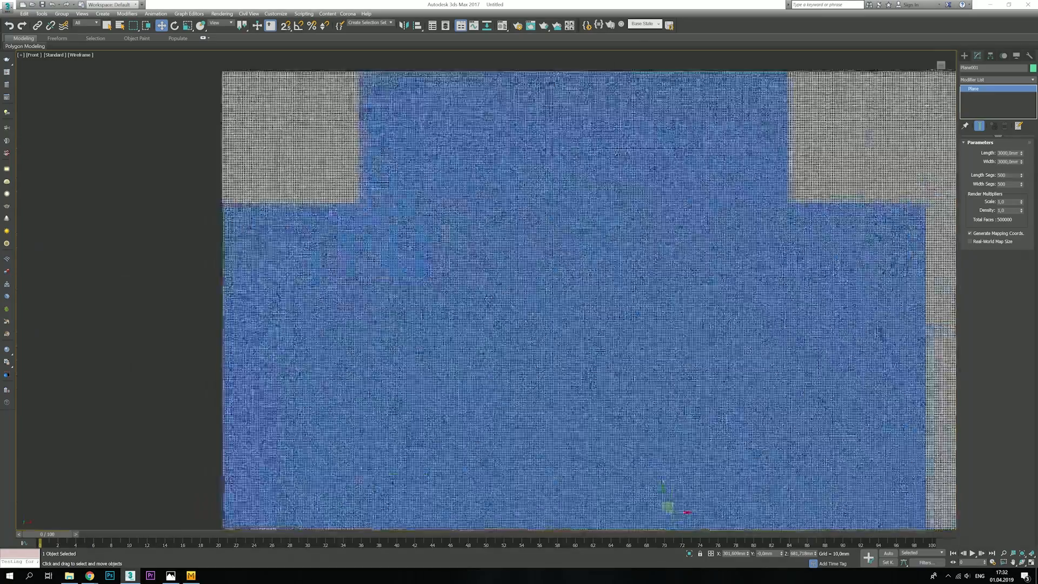
Step: Add a UVW Map modifier to the plane with planar mapping 2000 mm long and wide
scroll(327, 136, down, 5)
click(998, 80)
scroll(995, 271, down, 10)
click(985, 487)
double_click(998, 216)
key(Tab)
Step: Convert the mapped plane to an Editable Poly
middle_drag(547, 216, 560, 213)
right_click(561, 213)
mouse_move(583, 297)
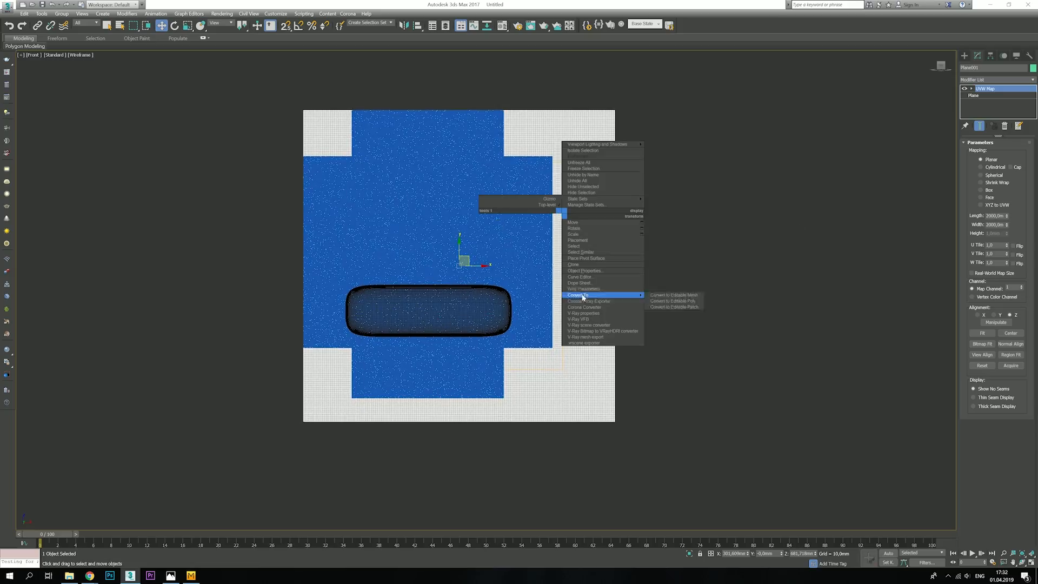
click(670, 303)
Step: Delete the plane's excess polygons below and to the right of the flat pattern
scroll(541, 353, up, 10)
key(4)
shift+click(542, 353)
scroll(505, 273, down, 3)
scroll(438, 375, up, 8)
shift+click(438, 376)
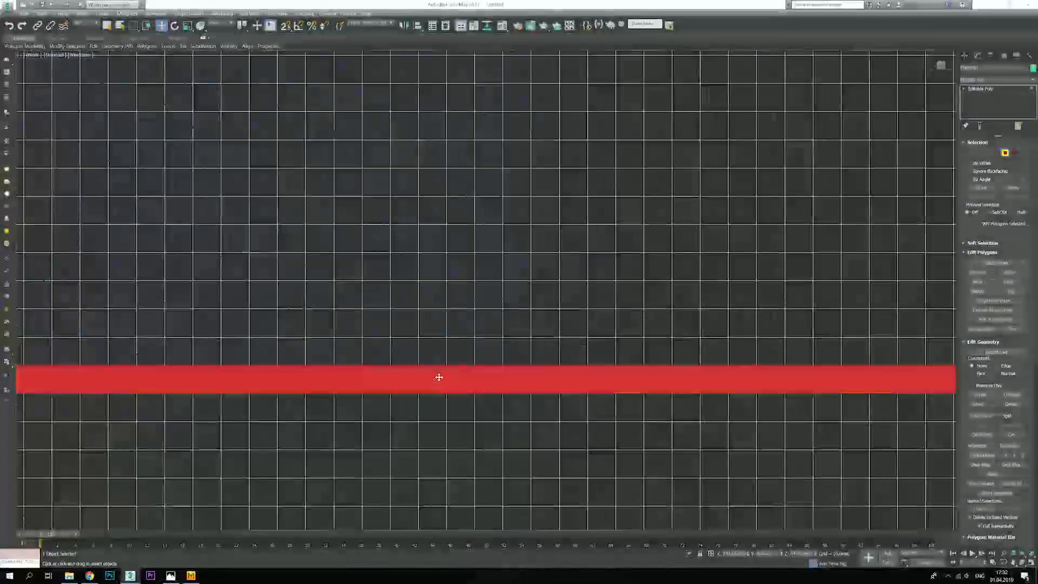
key(Delete)
key(Delete)
Step: Select a border edge loop of the trimmed plane and enable soft selection with a 76.8 mm falloff
double_click(574, 354)
click(982, 243)
click(971, 254)
scroll(595, 308, down, 6)
scroll(217, 298, up, 7)
drag(1016, 279, 1017, 232)
Step: Fit the plane's right border edges to the pattern outline with soft selection, then leave edge editing
scroll(510, 359, down, 10)
scroll(576, 301, up, 5)
scroll(576, 304, up, 7)
double_click(564, 280)
scroll(575, 276, down, 15)
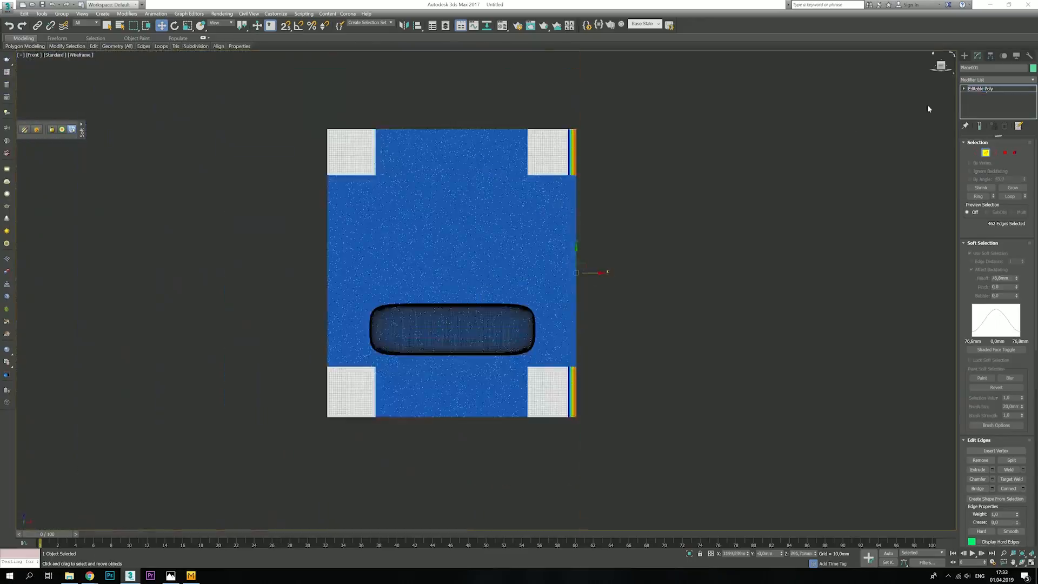
click(981, 89)
Step: Delete the vertices filling the plane's upper-right corner outside the cross-shaped pattern
scroll(543, 236, down, 6)
scroll(548, 214, up, 14)
key(1)
drag(721, 81, 310, 461)
key(Delete)
Step: Fit the border vertices of the upper-right notch to the pattern outline using soft selection
scroll(348, 313, up, 5)
drag(111, 289, 914, 298)
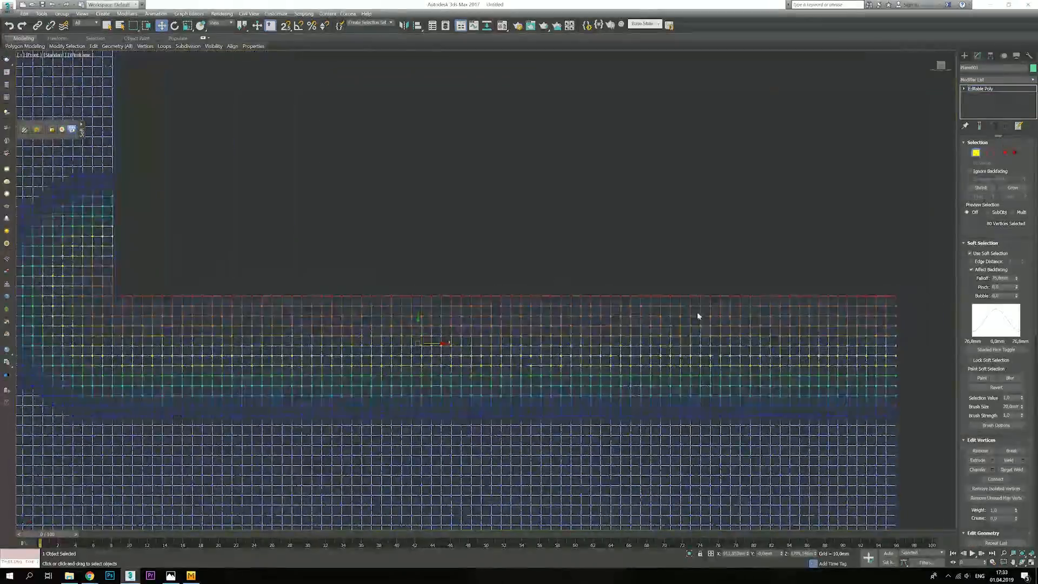
scroll(452, 338, down, 6)
middle_drag(243, 248, 424, 331)
ctrl+drag(509, 138, 514, 409)
scroll(509, 272, up, 7)
Step: Delete the plane's upper-left corner vertices outside the pattern and fit the notch's horizontal border to the outline
scroll(487, 274, down, 12)
scroll(270, 216, up, 5)
drag(147, 81, 542, 83)
key(Delete)
scroll(563, 345, up, 3)
middle_drag(411, 467, 597, 260)
drag(730, 298, 154, 304)
scroll(507, 330, up, 2)
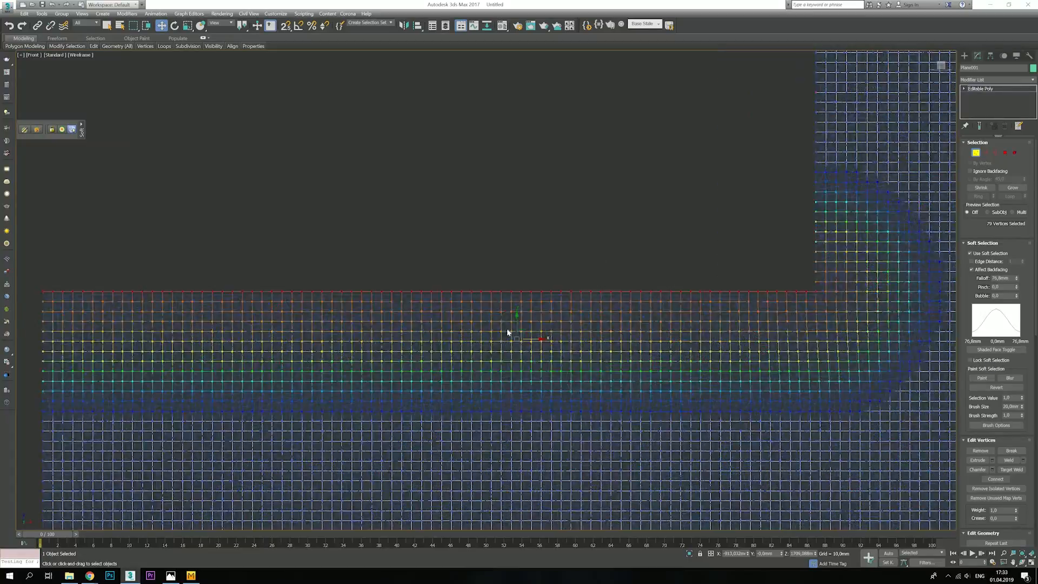
Step: Delete the vertices filling the plane's lower-left corner outside the cross-shaped pattern
scroll(508, 331, down, 13)
middle_drag(524, 476, 517, 290)
scroll(504, 323, up, 9)
drag(211, 514, 623, 96)
key(Delete)
Step: Fit the vertical and horizontal border vertices of the lower-left notch to the pattern outline
drag(619, 508, 631, 89)
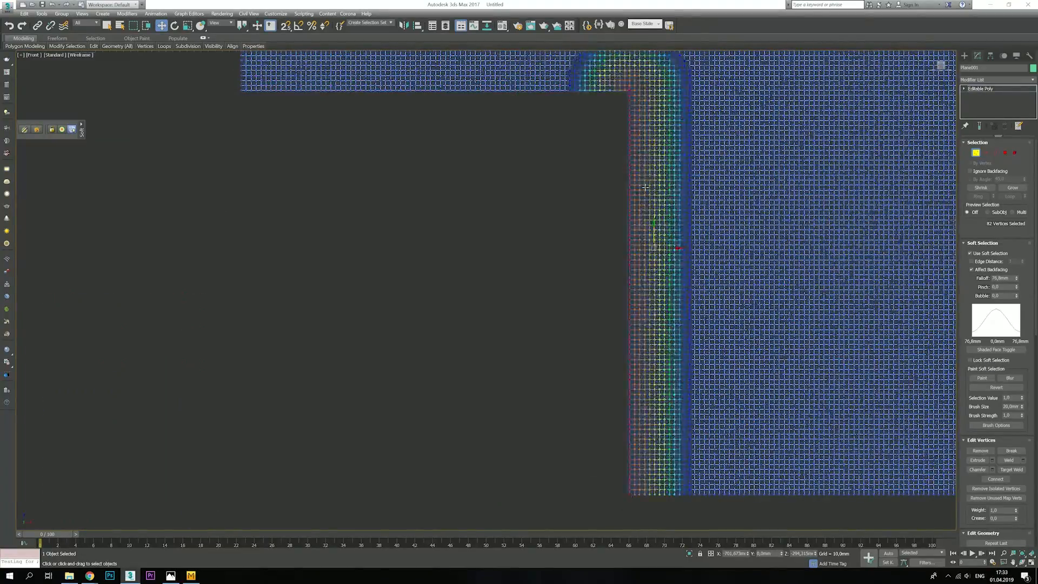
scroll(654, 168, up, 2)
middle_drag(457, 132, 616, 332)
drag(781, 269, 208, 262)
Step: Delete the vertices filling the plane's lower-right corner outside the cross-shaped pattern
scroll(620, 260, down, 11)
scroll(545, 287, up, 8)
drag(723, 514, 343, 102)
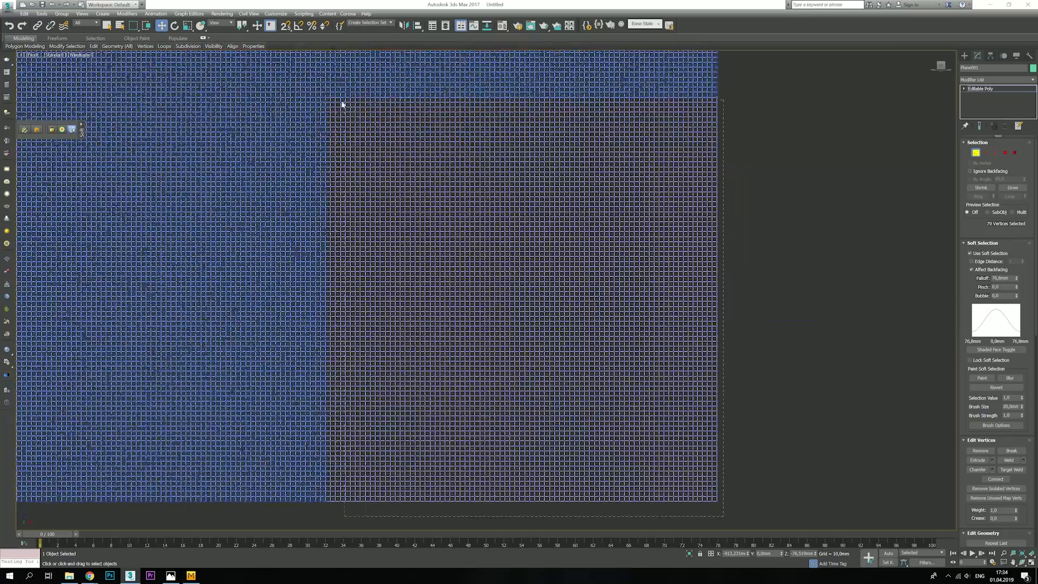
key(Delete)
Step: Fit the horizontal and vertical border vertices of the lower-right notch to the pattern outline
middle_drag(450, 101, 505, 222)
drag(898, 226, 321, 216)
scroll(480, 215, up, 3)
drag(547, 163, 546, 164)
scroll(547, 164, down, 8)
scroll(506, 262, up, 6)
scroll(507, 262, down, 3)
drag(490, 508, 500, 93)
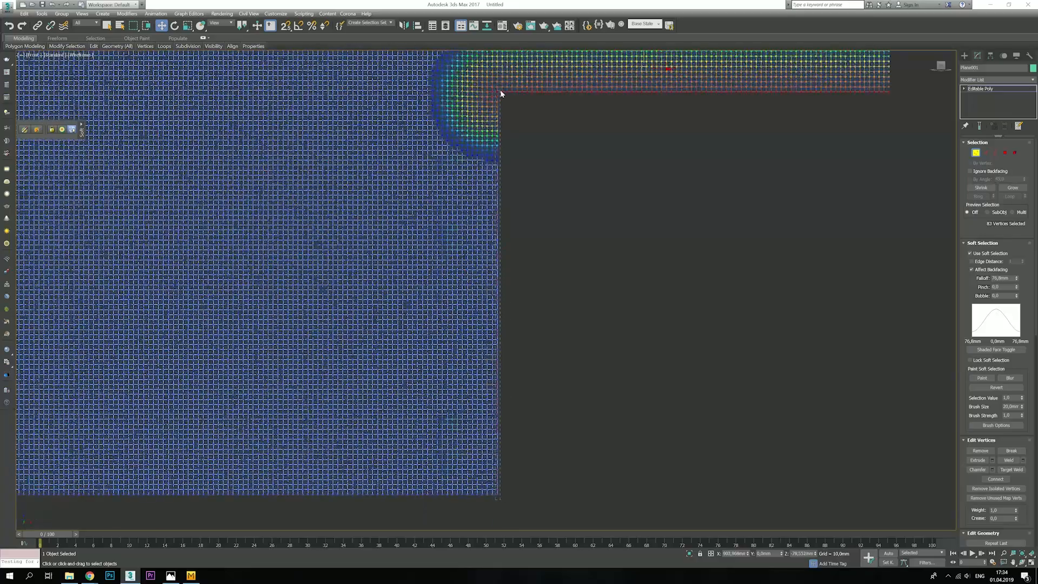
scroll(501, 227, up, 5)
drag(468, 226, 470, 226)
Step: Finish vertex editing and inspect the trimmed plane up close in another viewport
scroll(491, 230, down, 12)
click(976, 153)
click(1032, 562)
click(739, 406)
click(1032, 563)
scroll(600, 352, up, 12)
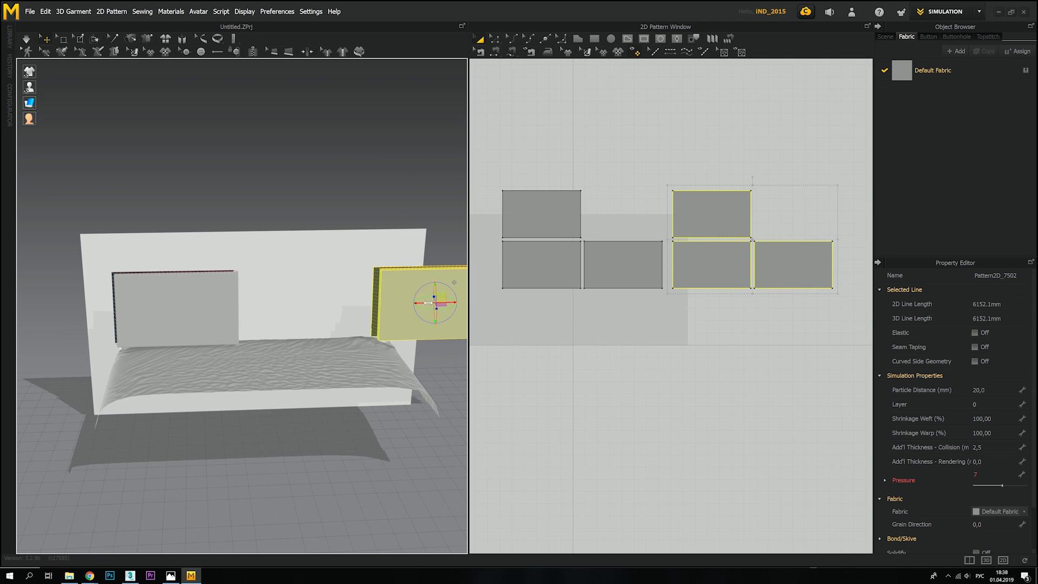
Step: In Marvelous Designer, move the duplicated pillow beside the first one and select Default Fabric to edit its properties
drag(428, 303, 308, 303)
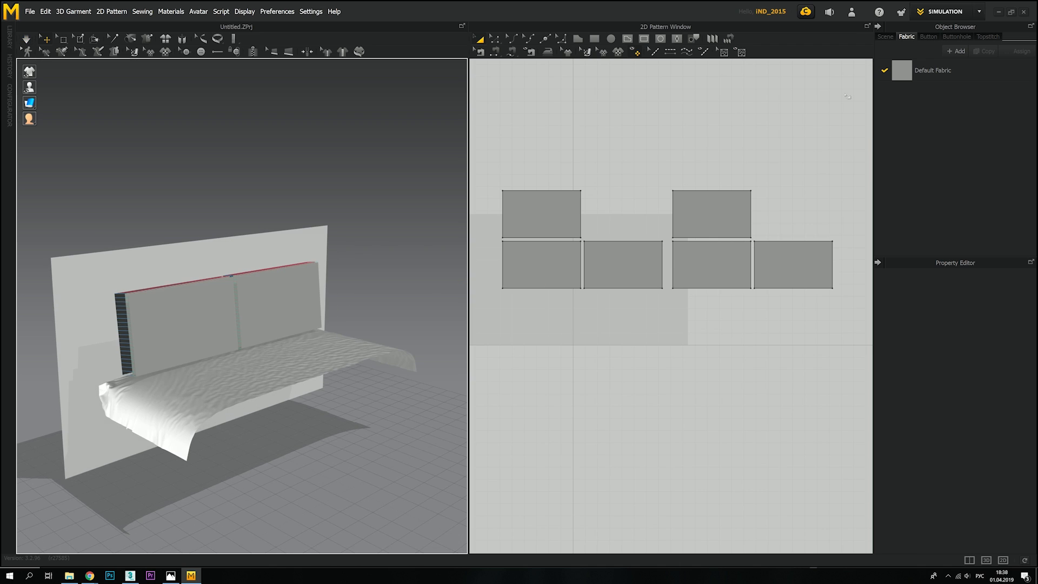
click(933, 70)
click(971, 458)
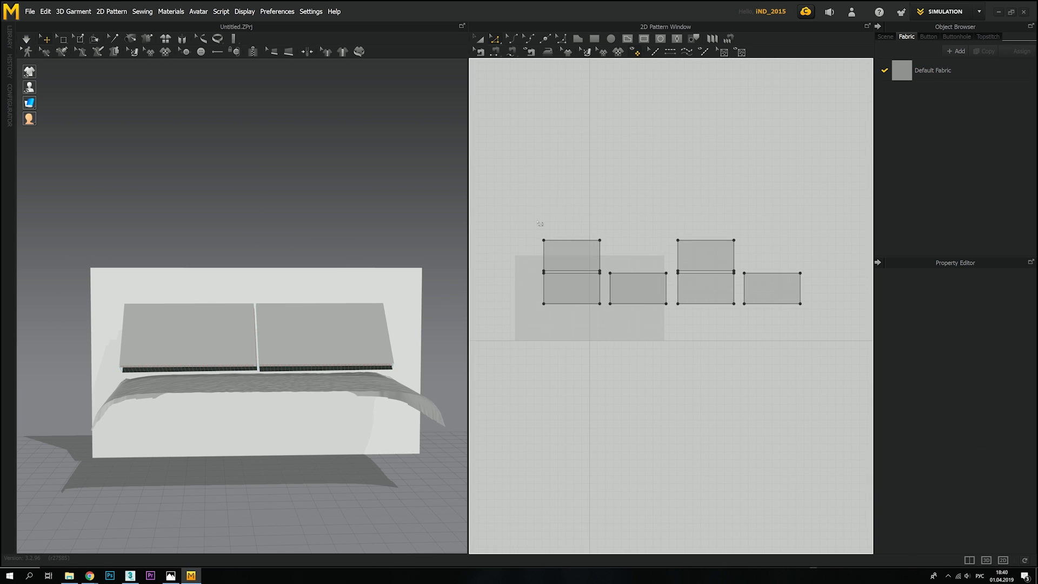
Step: Work on the additional square pillow's pattern pieces and place it in front of the left rear pillow
click(568, 313)
drag(567, 312, 752, 254)
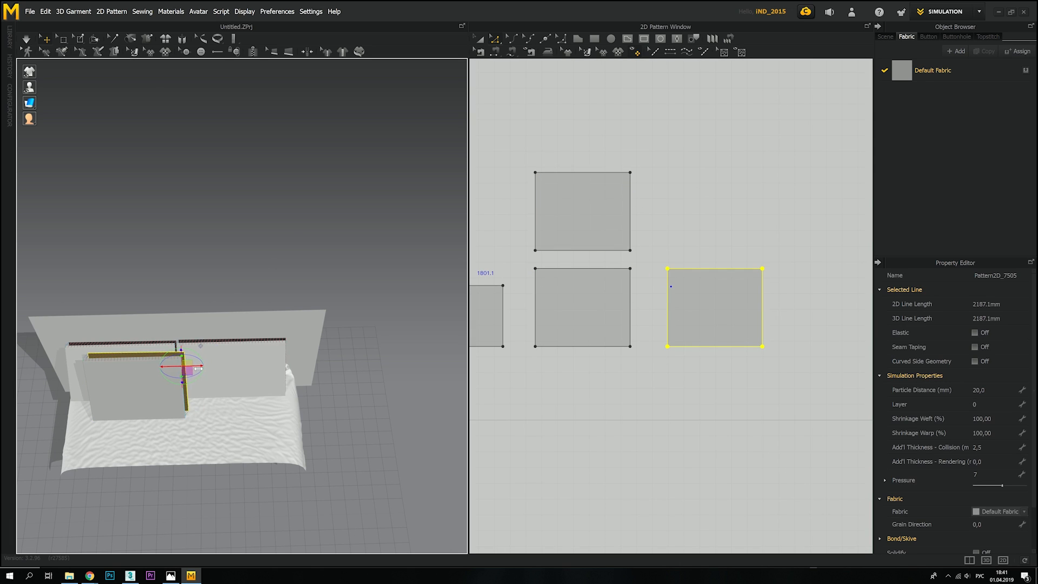
click(273, 232)
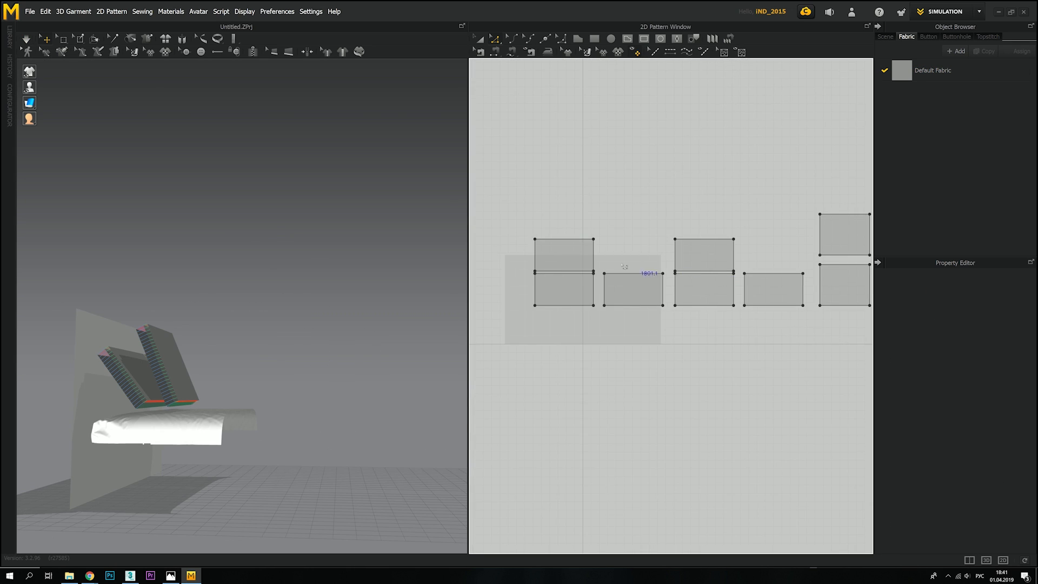
click(169, 366)
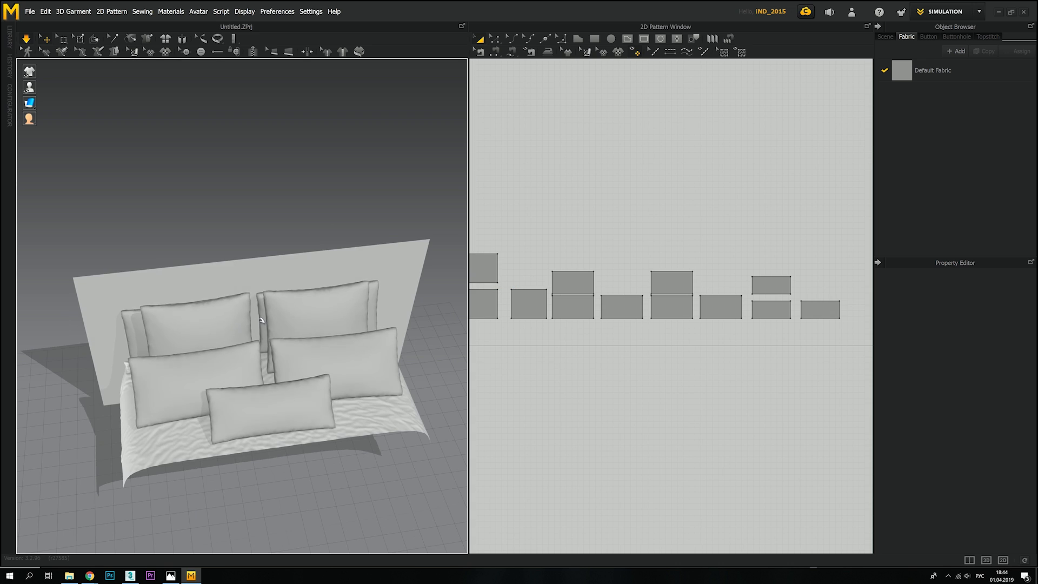
Step: Pull the right square pillow and the small front pillow into place on the bed during the simulation
click(297, 366)
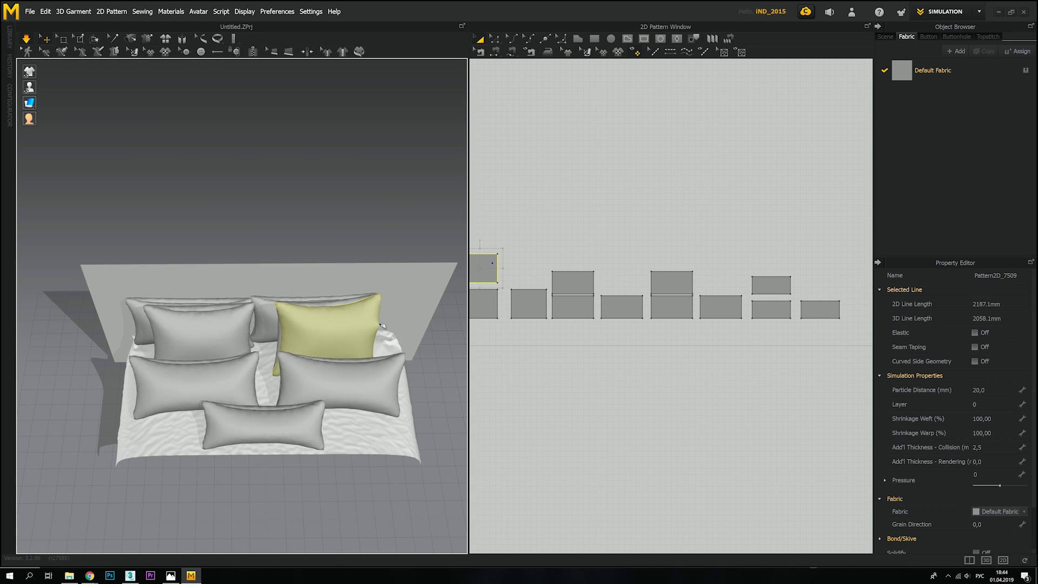
drag(297, 365, 389, 367)
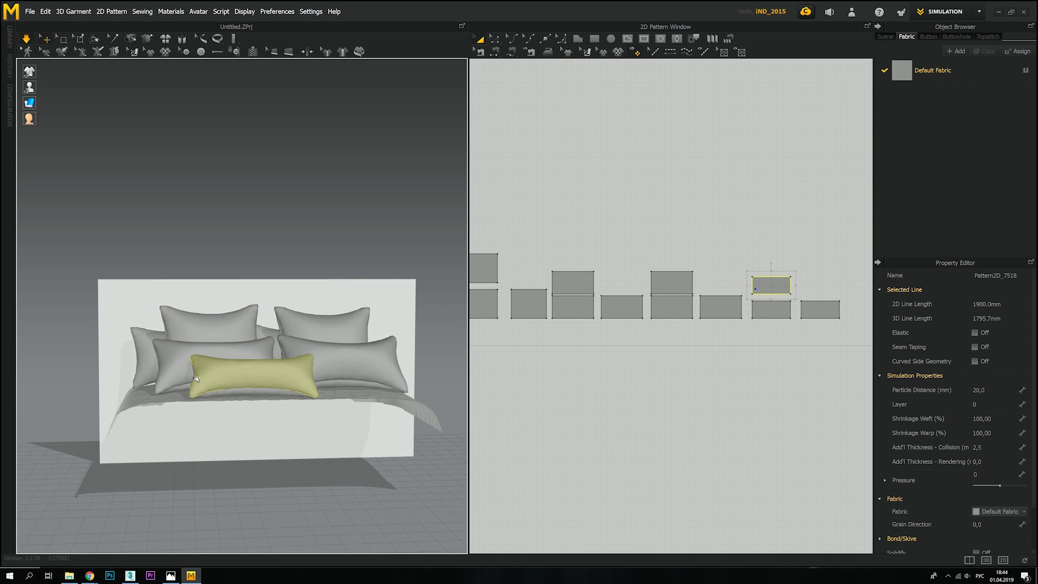
right_drag(196, 379, 295, 395)
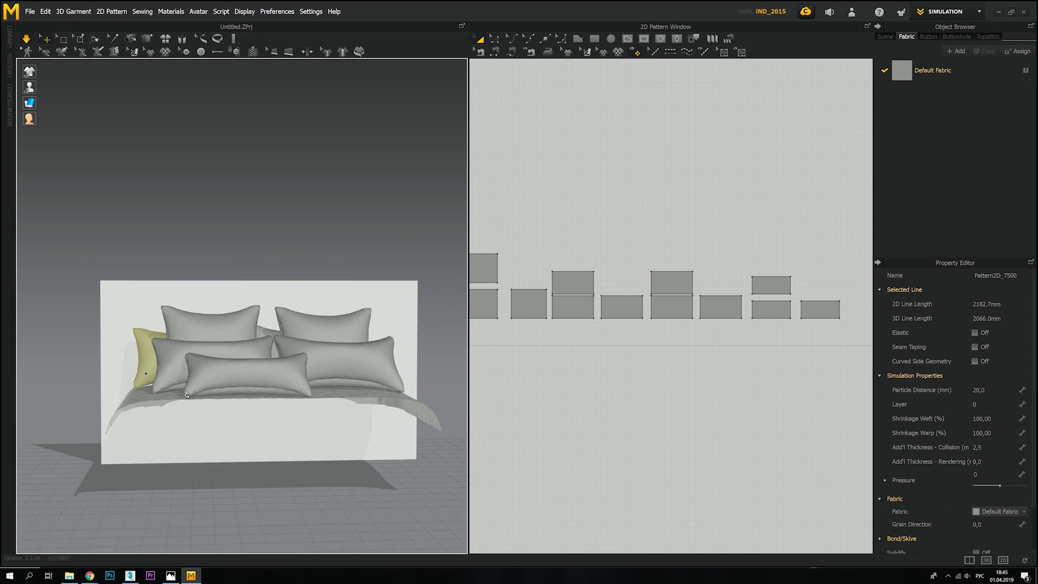
Step: Set the two rear pillows' pressure to 5 and their Shrinkage Weft to 104%
key(Escape)
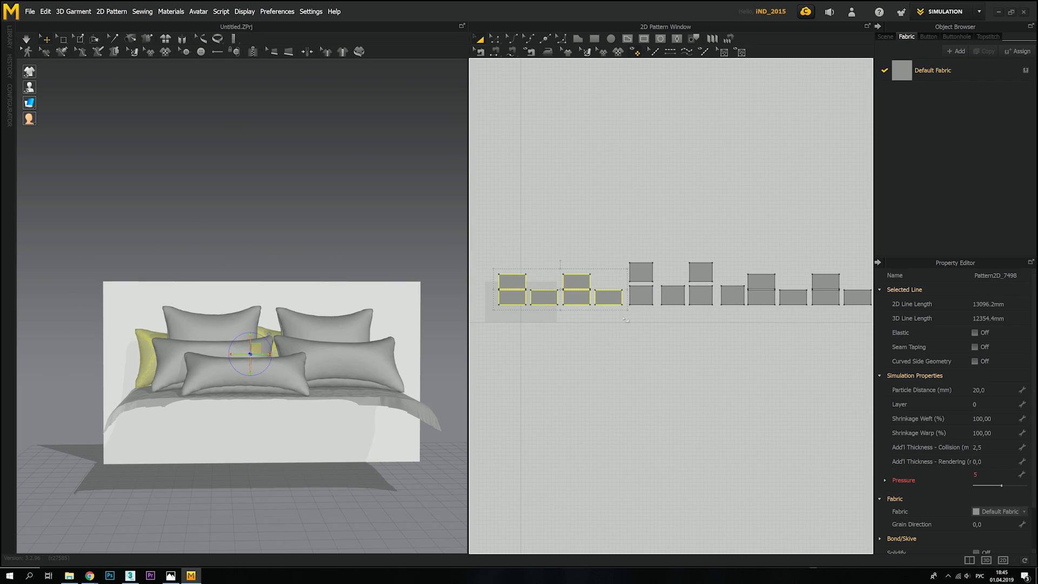
click(313, 185)
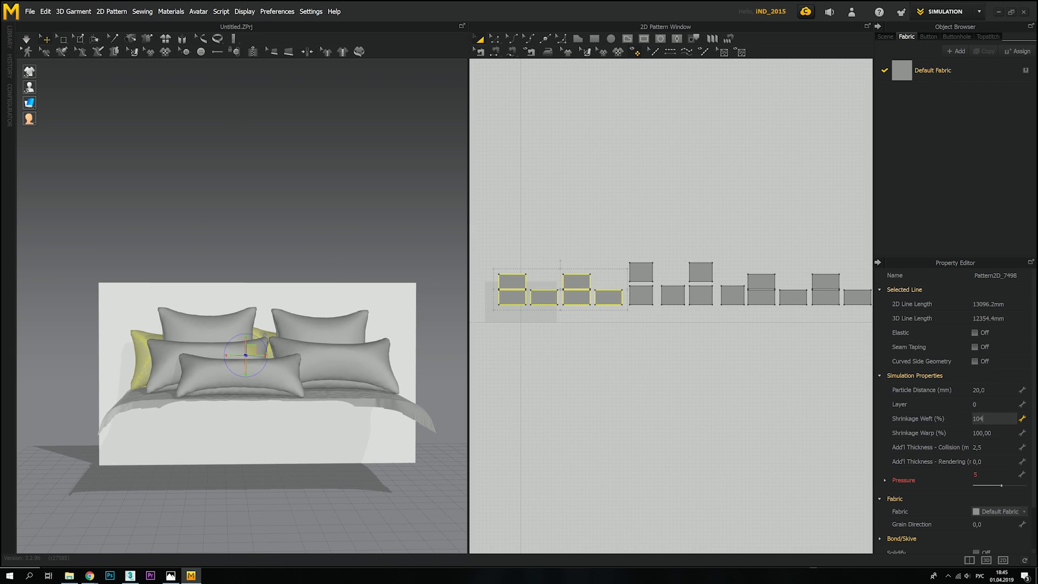
key(Tab)
click(357, 225)
right_drag(249, 276, 368, 324)
click(292, 395)
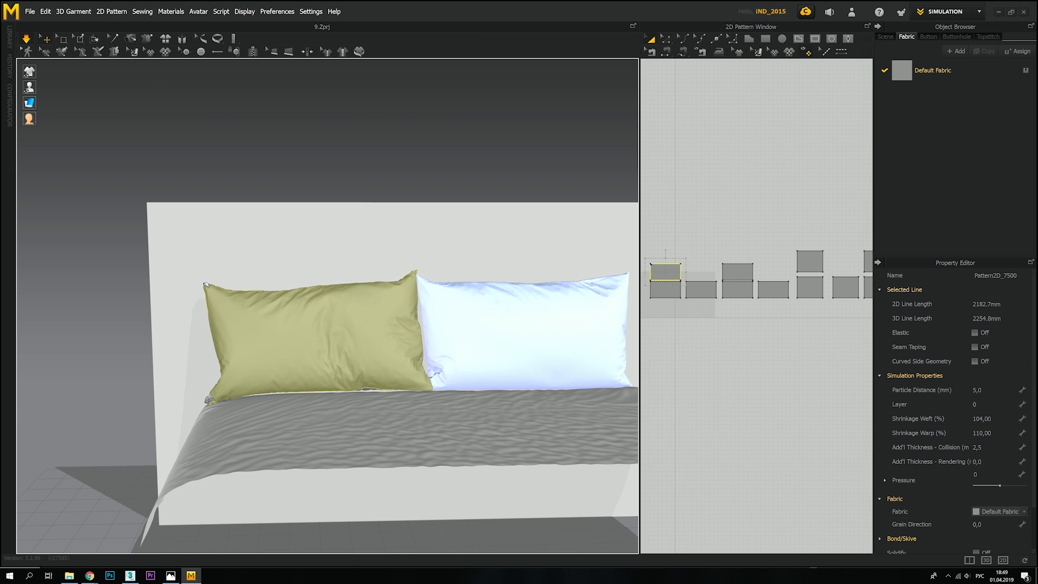
Step: Pull the left rear pillow's corners and side edge into shape while simulating, checking it from different angles
click(174, 391)
right_drag(174, 391, 286, 443)
key(space)
click(308, 454)
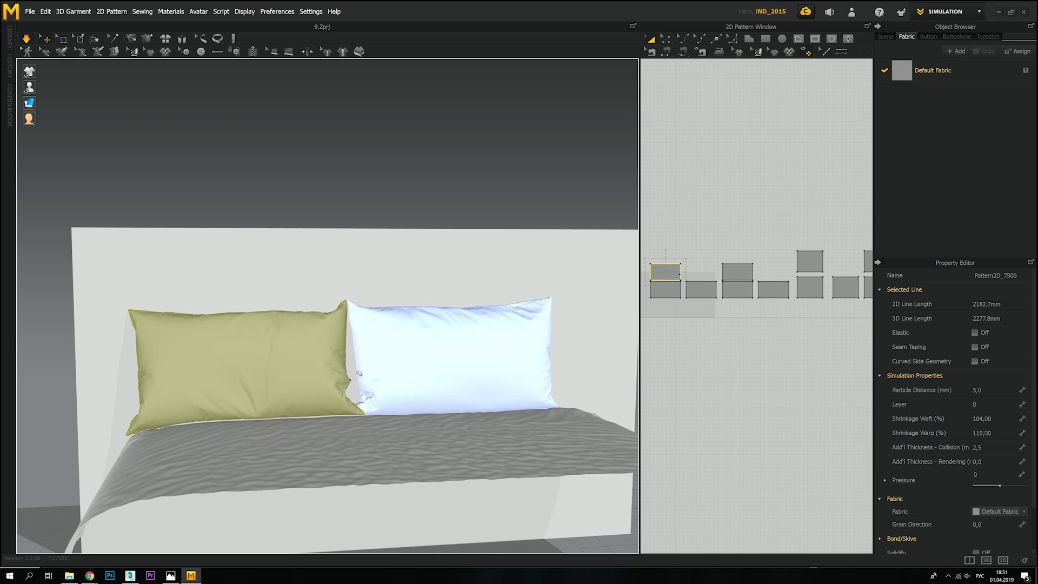
click(94, 141)
key(space)
right_drag(94, 141, 206, 353)
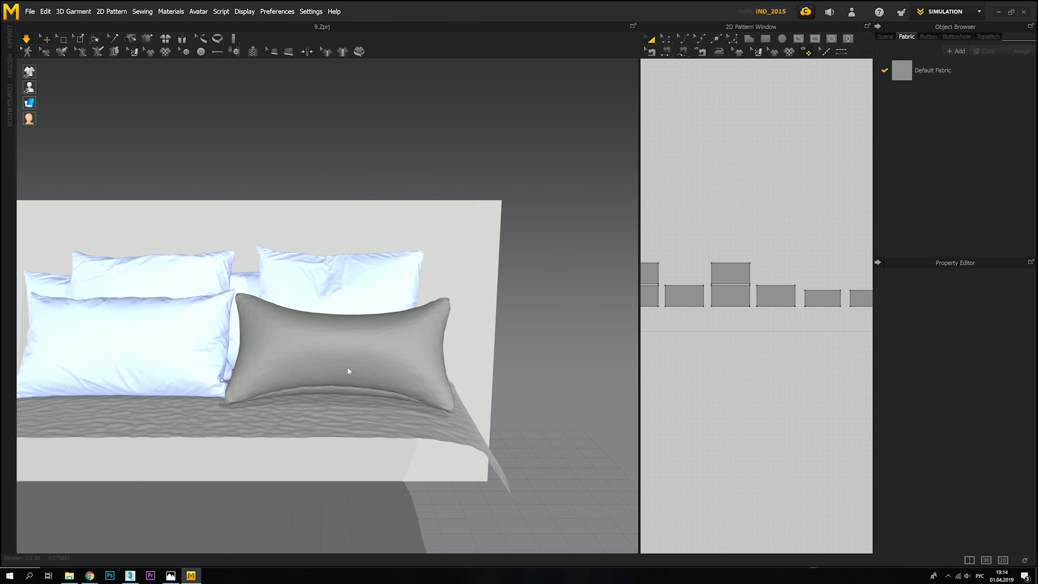
Step: Pull the right front pillow's upper edge and upper-left corner into shape while simulating
click(353, 312)
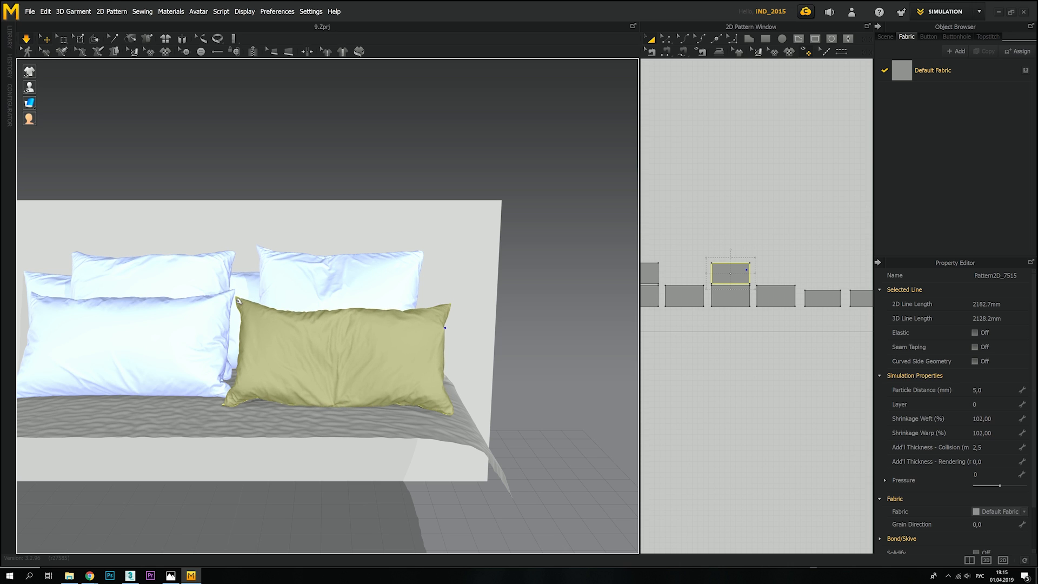
click(299, 308)
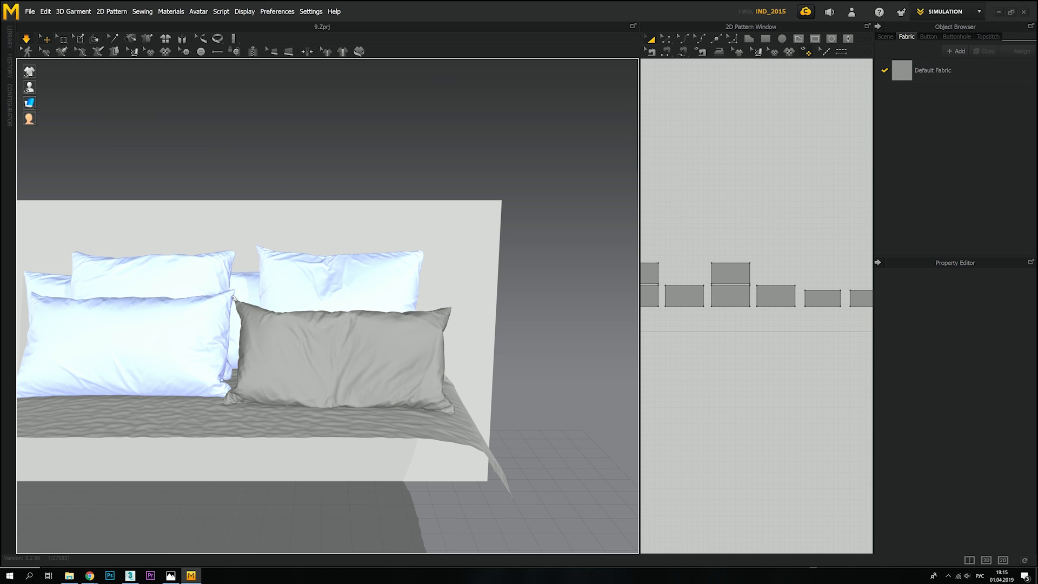
click(233, 298)
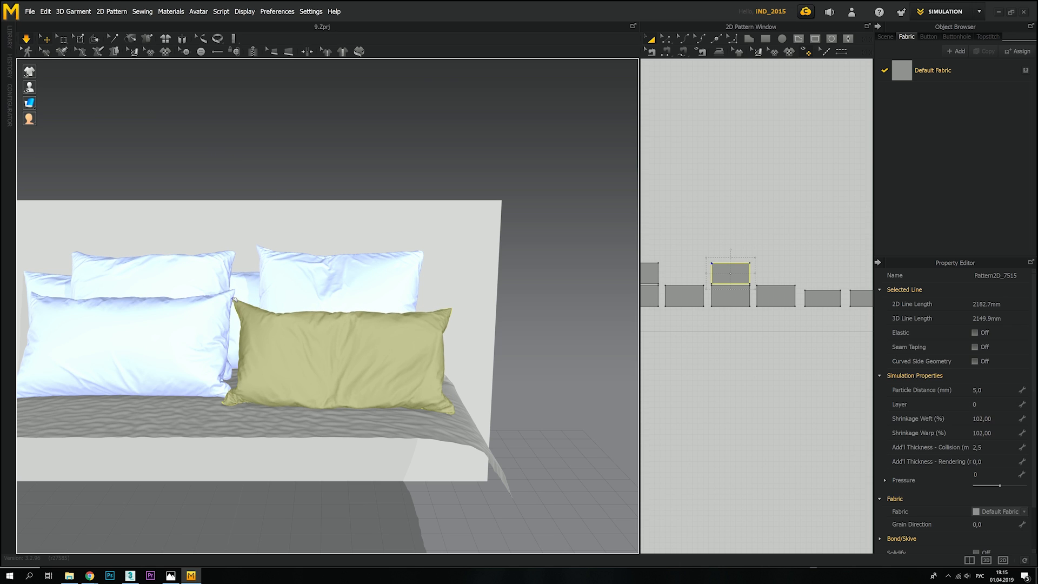
Step: Pull the right front pillow's two upper corners into shape while simulating, checking it from the side
click(456, 303)
right_drag(456, 303, 306, 394)
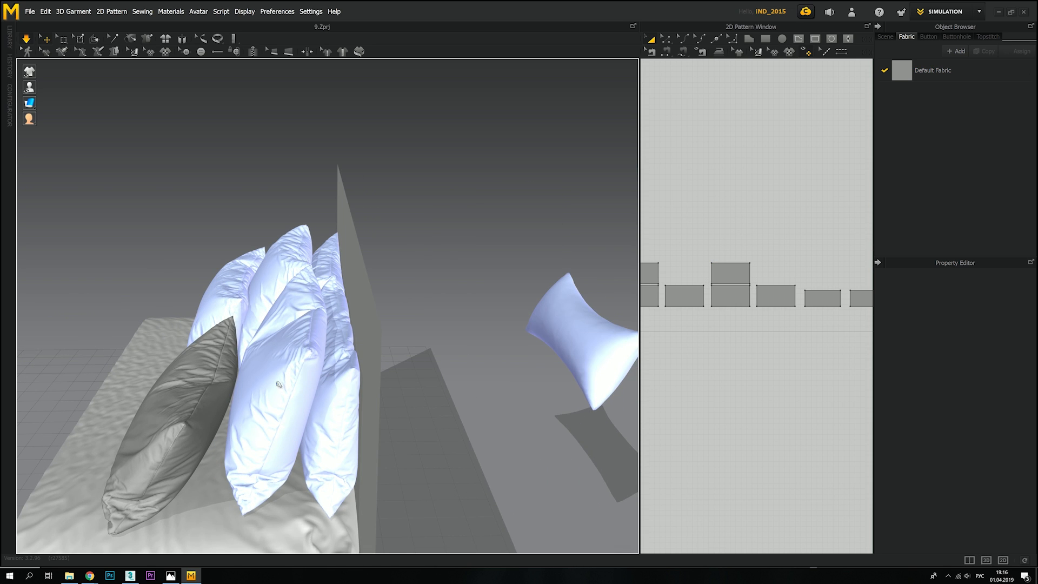
key(2)
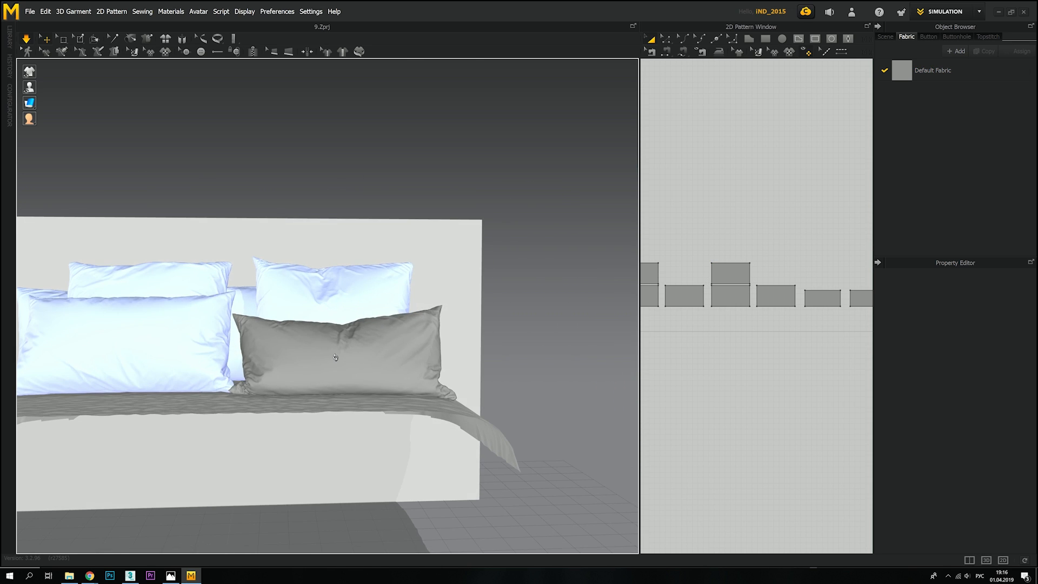
click(236, 316)
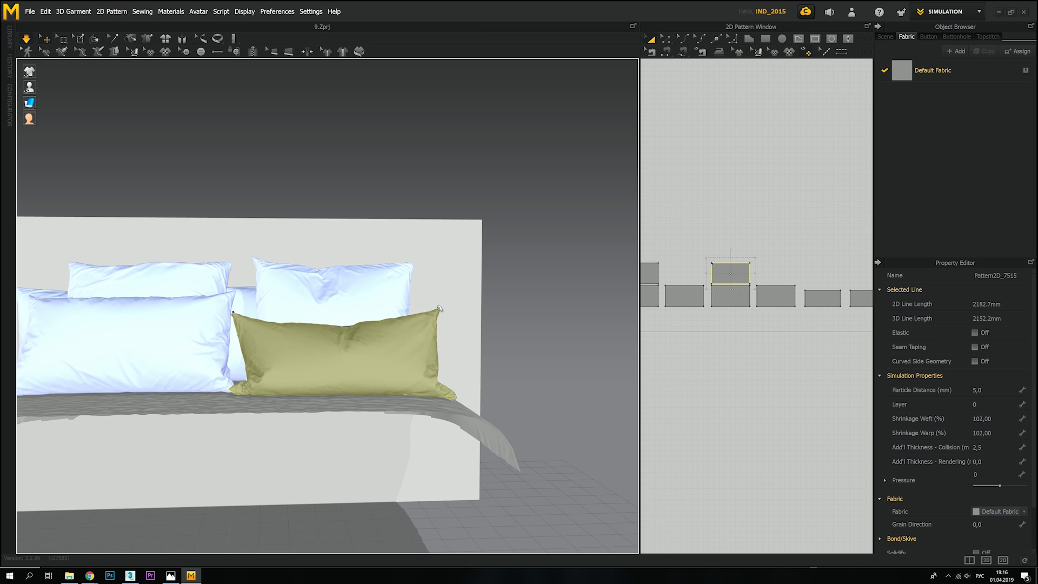
key(Escape)
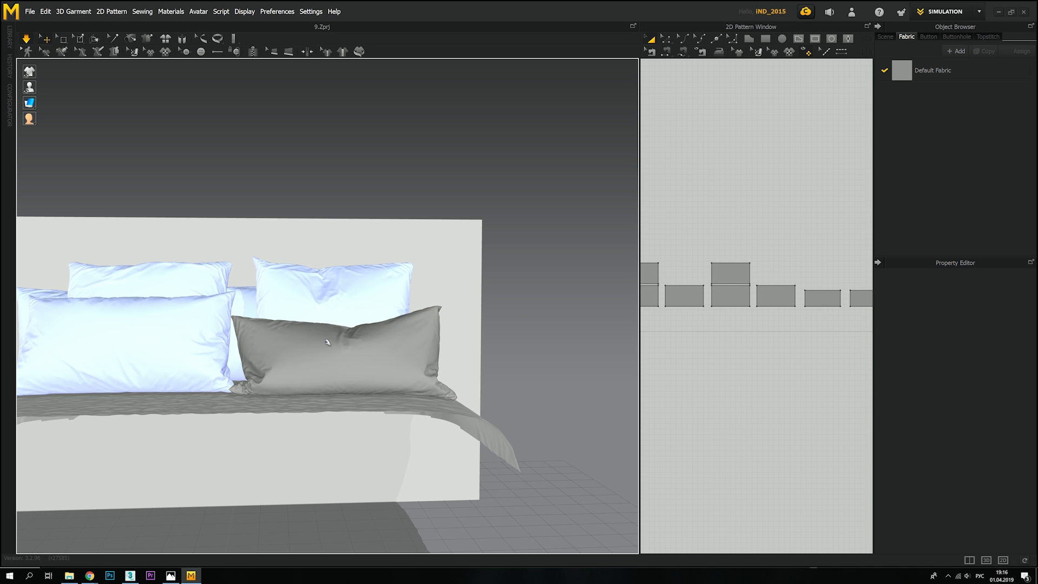
mouse_move(256, 265)
right_down()
mouse_move(221, 269)
mouse_move(258, 273)
right_up()
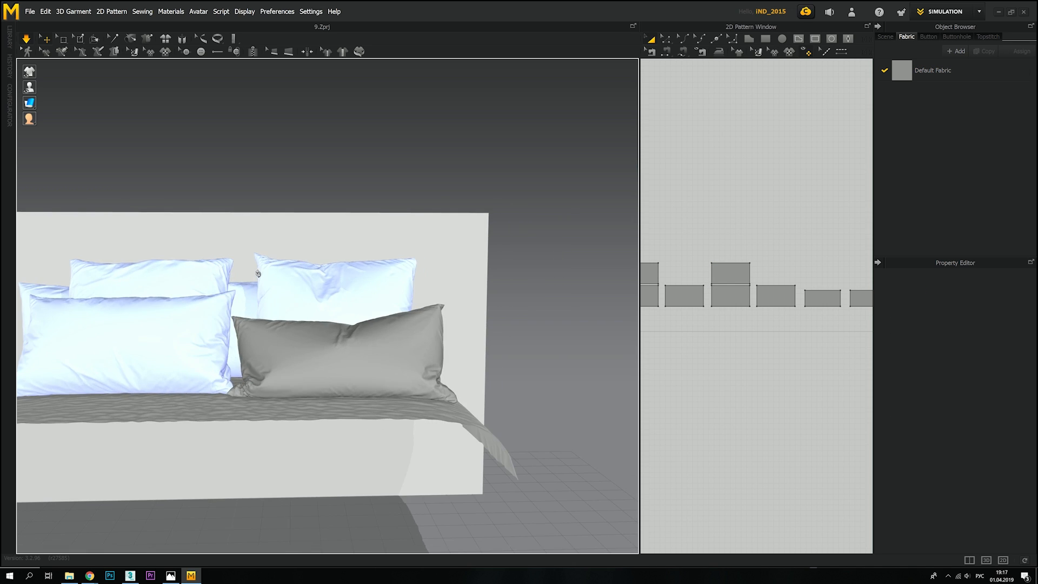
click(445, 303)
click(482, 325)
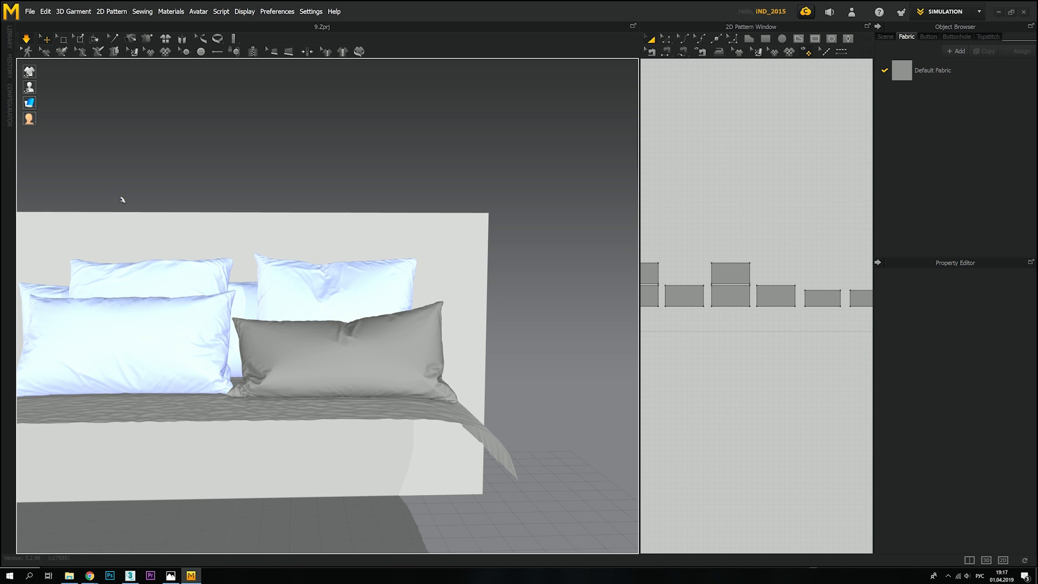
Step: Stop the simulation and freeze the right front pillow's patterns
key(space)
middle_drag(245, 229, 225, 212)
drag(703, 253, 800, 312)
key(ctrl+k)
click(247, 228)
middle_drag(248, 227, 353, 222)
middle_drag(698, 247, 761, 246)
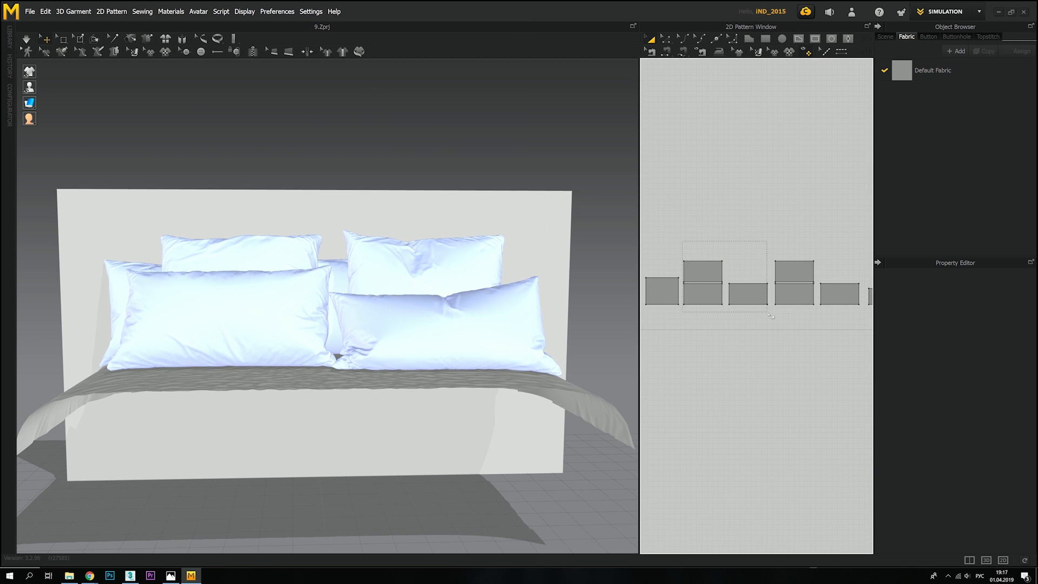
Step: Unfreeze the left front pillow's patterns and resume the simulation
drag(678, 244, 771, 314)
right_click(252, 299)
click(292, 95)
click(281, 122)
right_drag(282, 122, 300, 123)
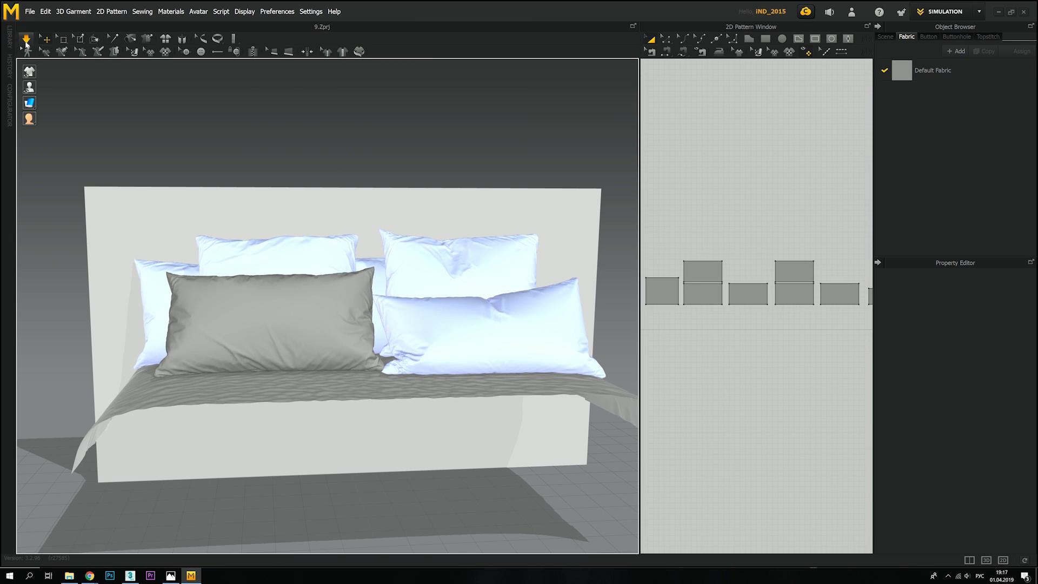
Step: Pull the left front pillow's edges and corners into wrinkled shape while simulating
click(288, 372)
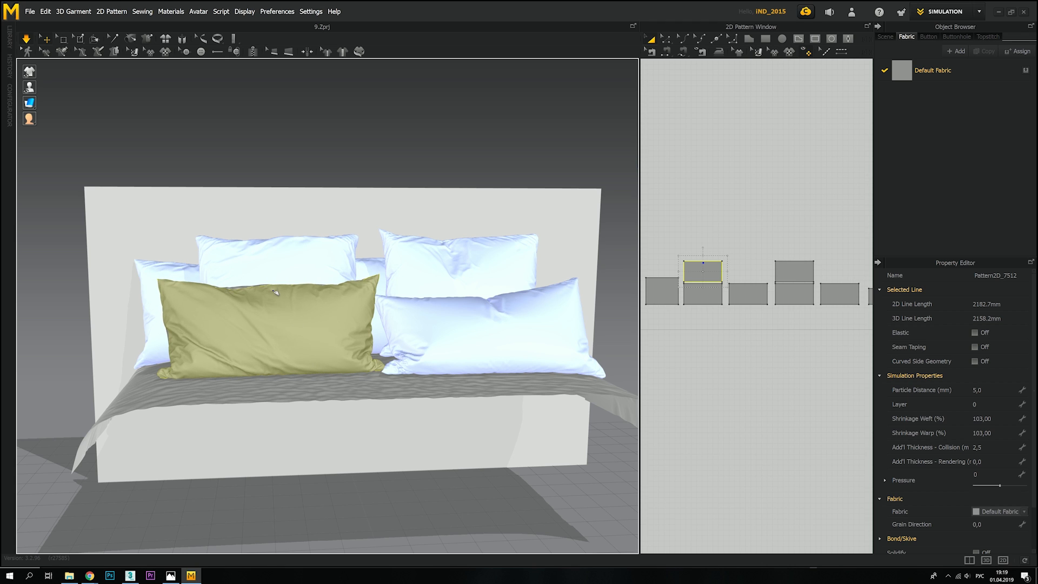
click(299, 170)
mouse_move(251, 269)
right_down()
mouse_move(290, 269)
mouse_move(249, 273)
right_up()
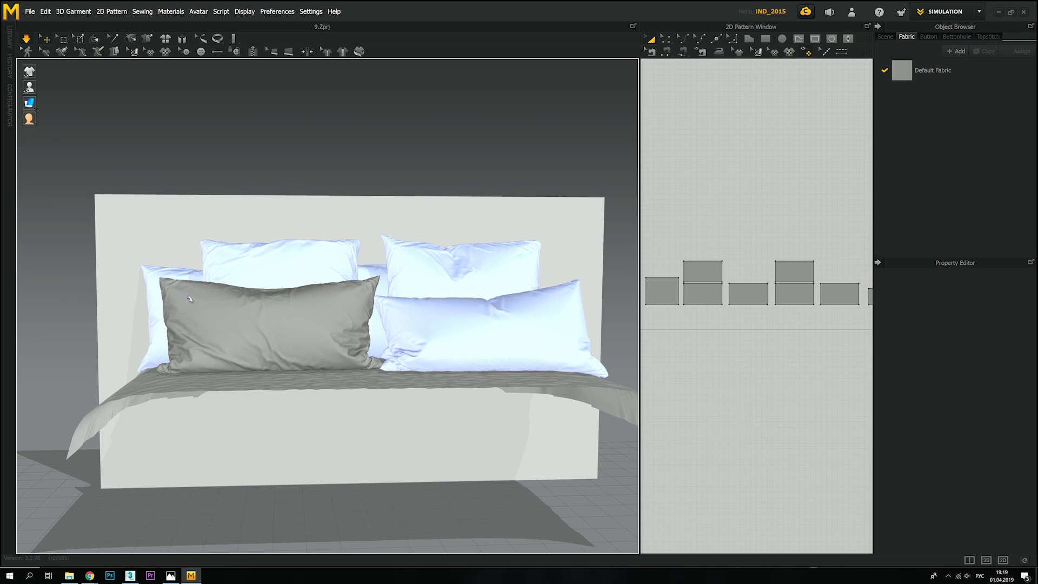
Step: Stop the simulation and freeze the left front pillow
key(space)
mouse_move(189, 298)
right_down()
mouse_move(202, 298)
mouse_move(192, 295)
right_up()
double_click(328, 312)
right_click(327, 312)
click(351, 238)
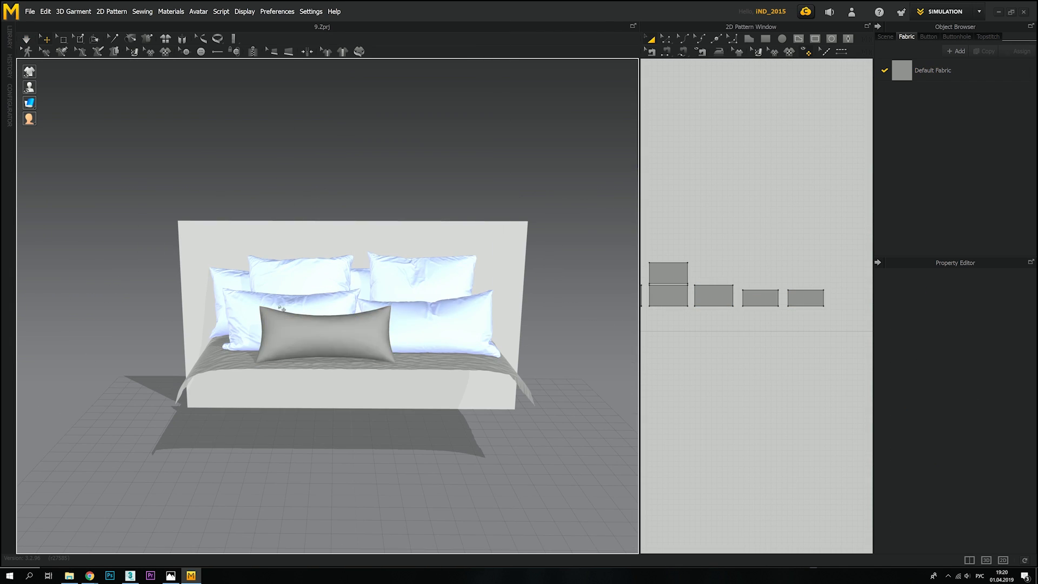
Step: Simulate the small front pillow, pull its edges into shape on the bed and stop the simulation
scroll(280, 308, up, 3)
click(349, 325)
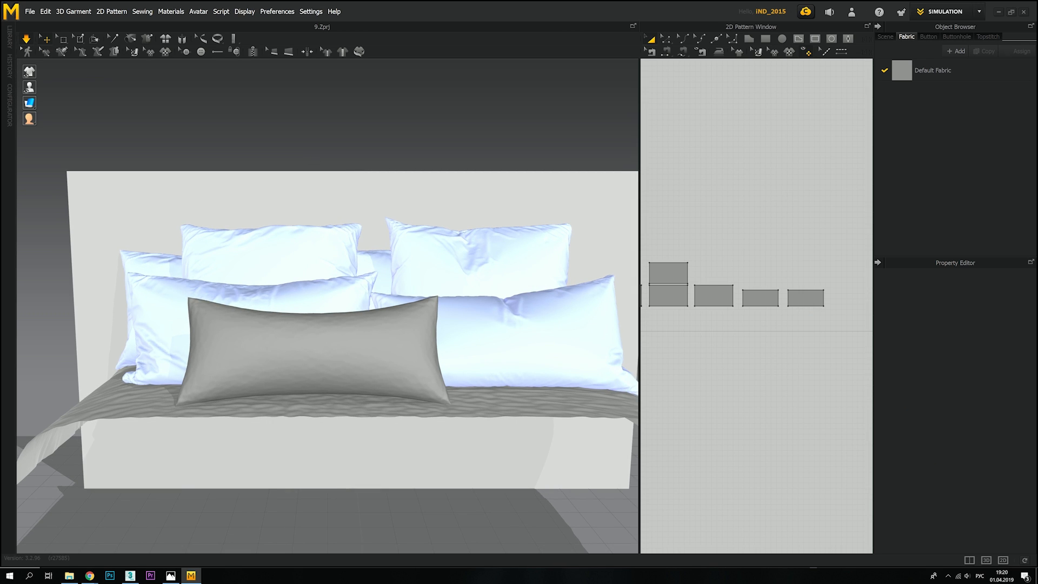
click(320, 311)
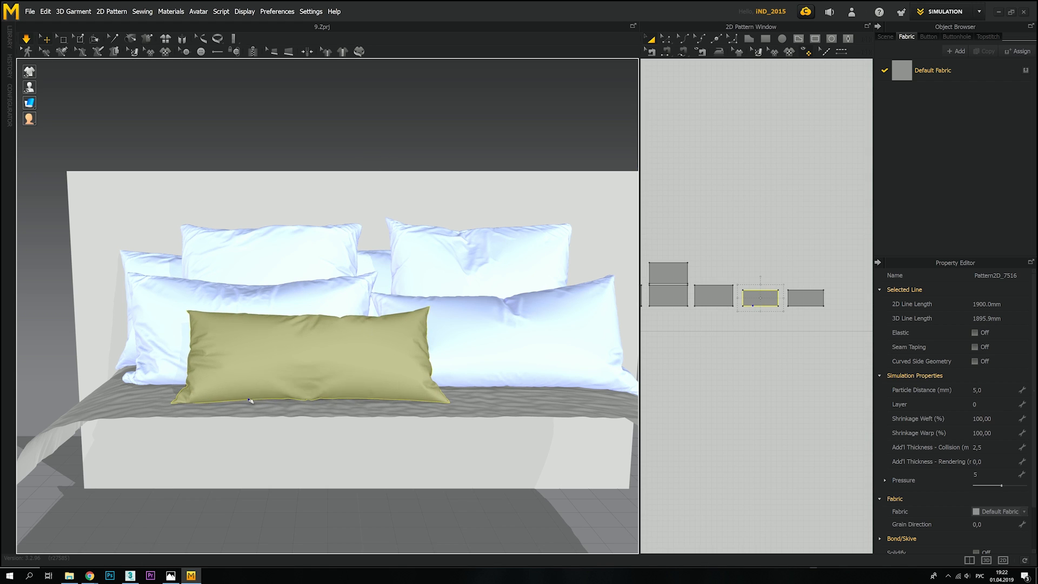
click(252, 129)
key(space)
Step: Select all the pillow and cover patterns
scroll(270, 319, down, 2)
right_drag(270, 346, 271, 320)
middle_drag(271, 320, 269, 332)
scroll(768, 292, down, 8)
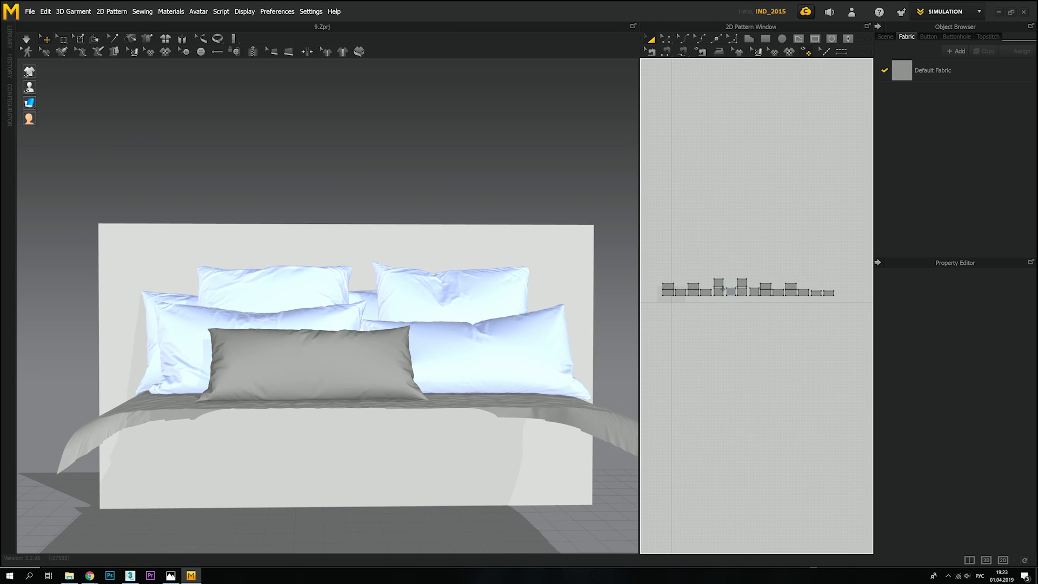
click(434, 307)
key(ctrl+a)
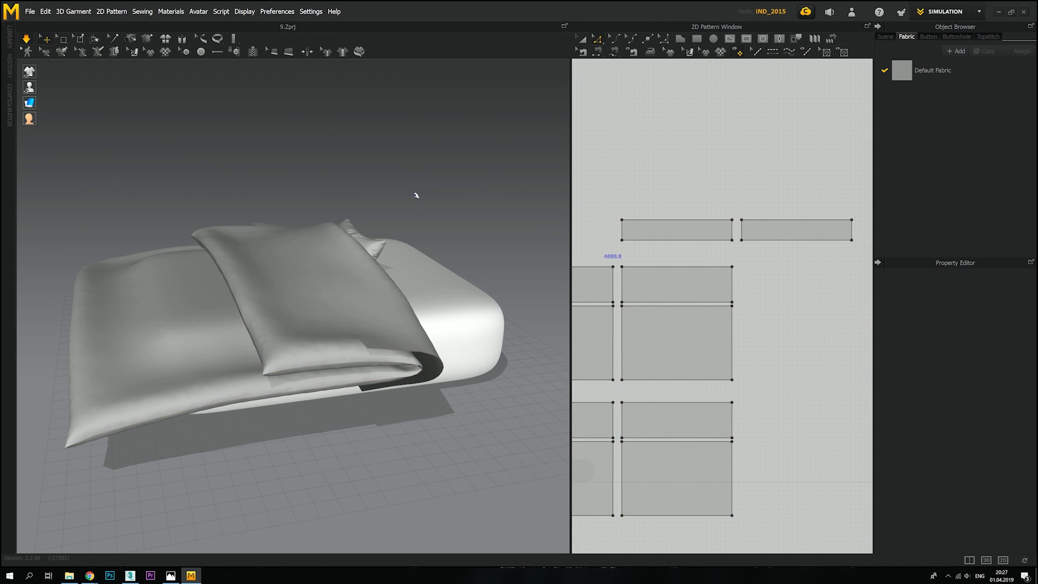
Step: Pull the duvet's turned-down strip, foot hem and side edge over the mattress while simulating, and stop the simulation
click(374, 247)
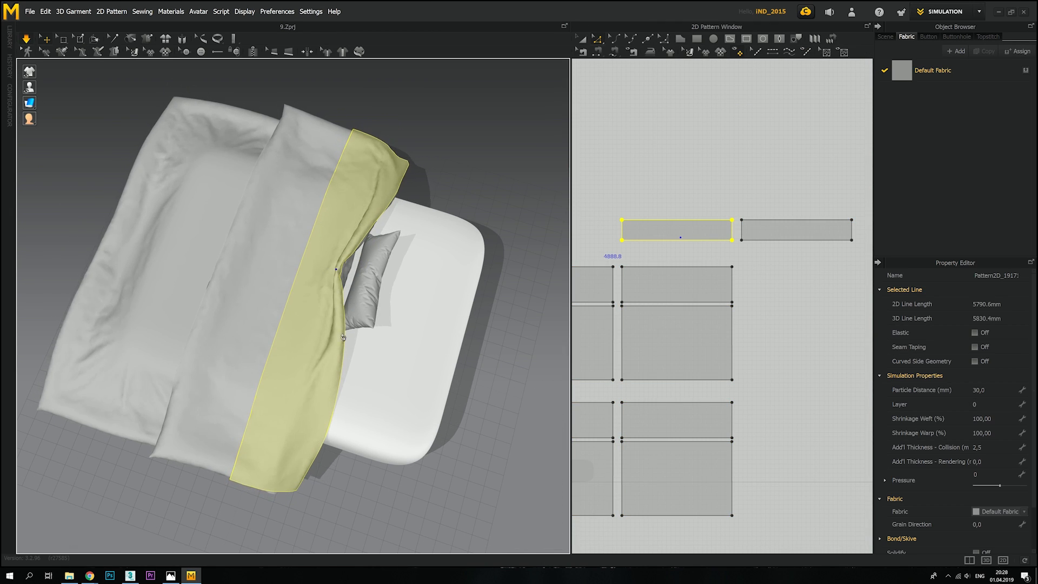
right_drag(352, 270, 416, 364)
click(417, 365)
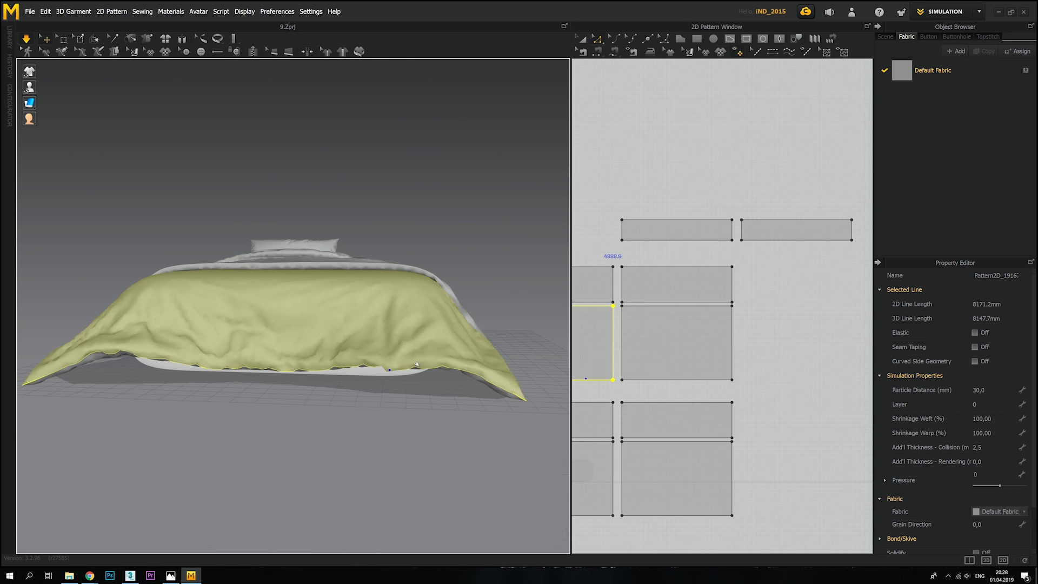
right_drag(119, 372, 197, 308)
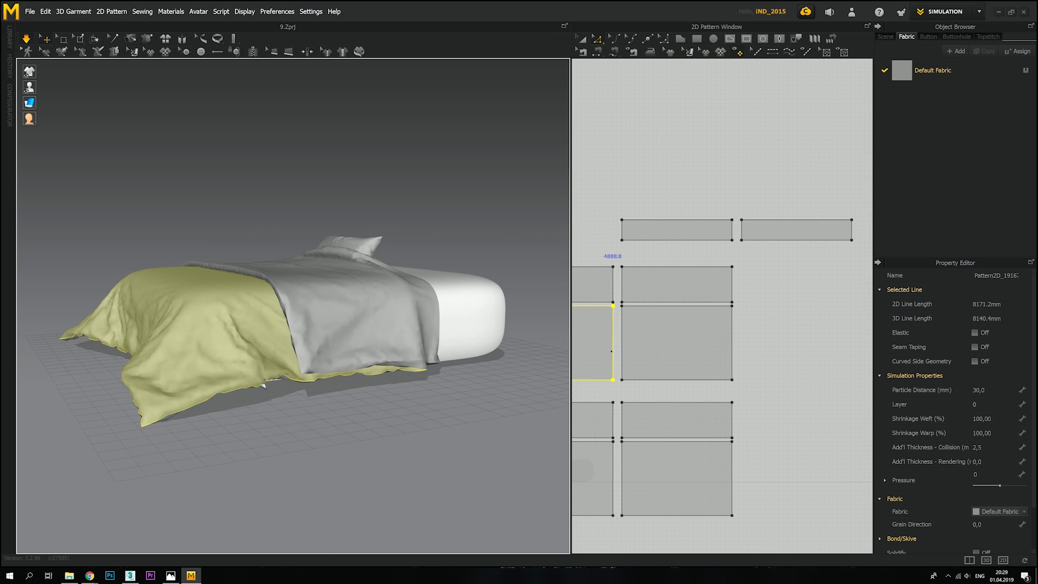
right_drag(263, 385, 373, 357)
click(343, 415)
key(space)
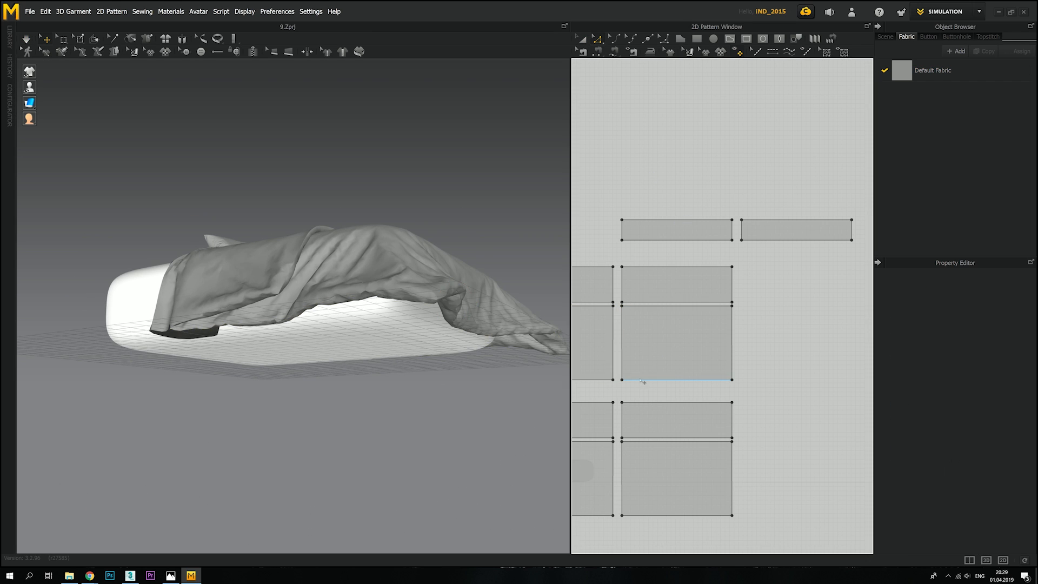
Step: Make the foot edge of the duvet's underside panel elastic with a ratio of 80, and pull the duvet's side and top into folds while simulating
click(642, 381)
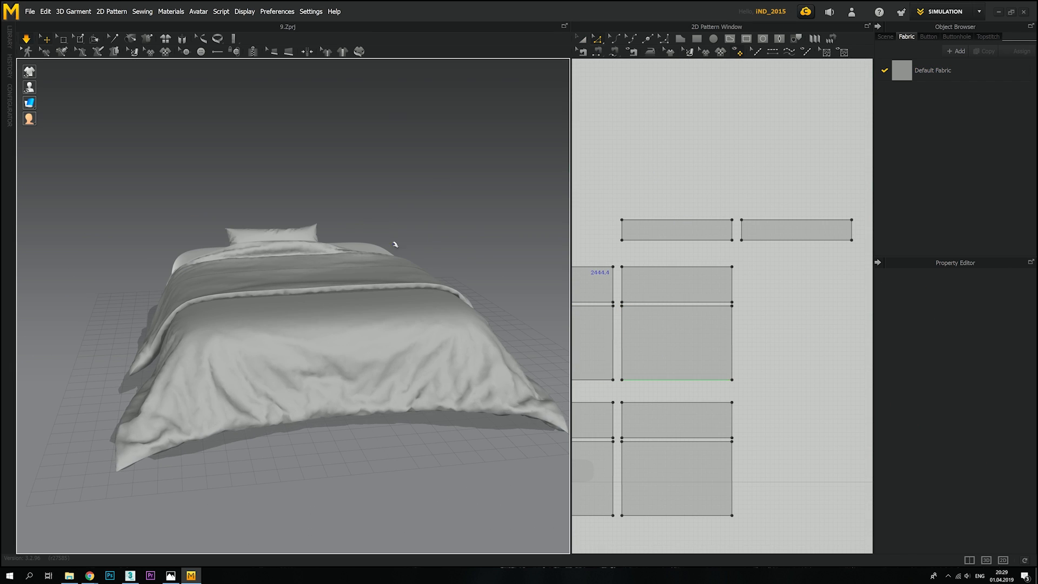
right_drag(395, 245, 294, 308)
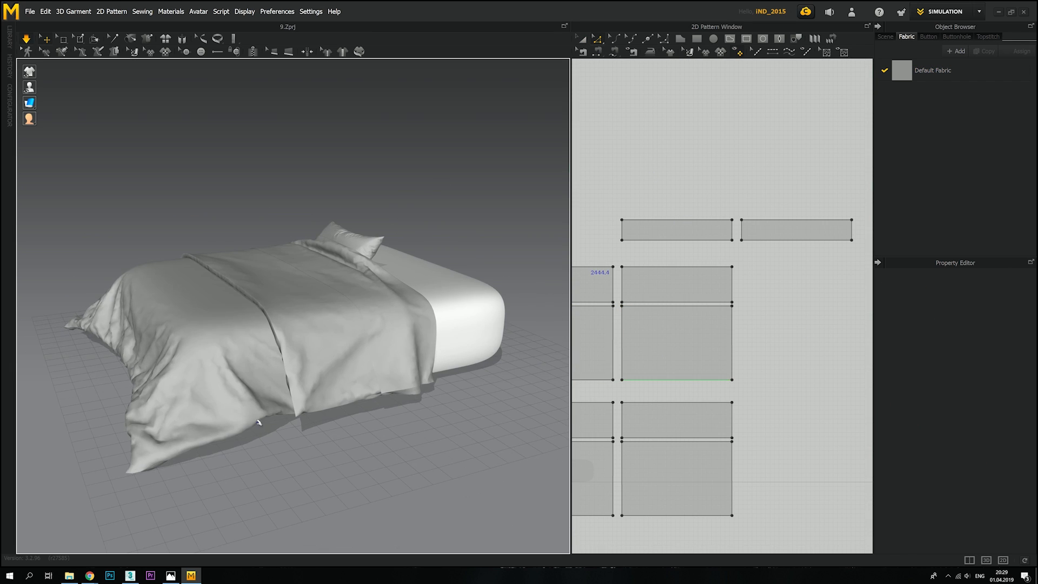
drag(281, 408, 260, 433)
right_drag(260, 432, 331, 448)
key(space)
middle_drag(331, 449, 322, 373)
key(space)
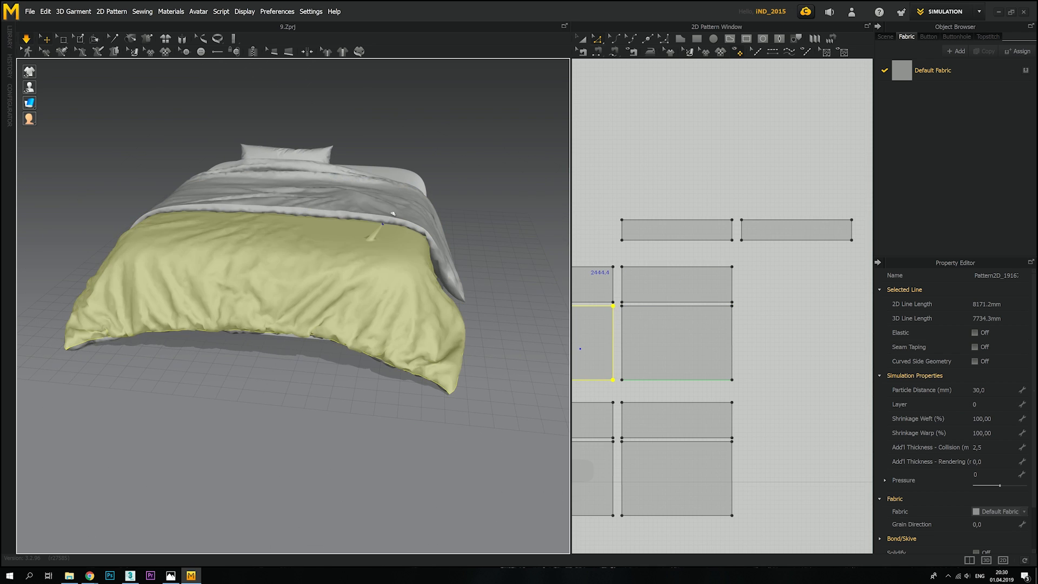
drag(393, 214, 399, 210)
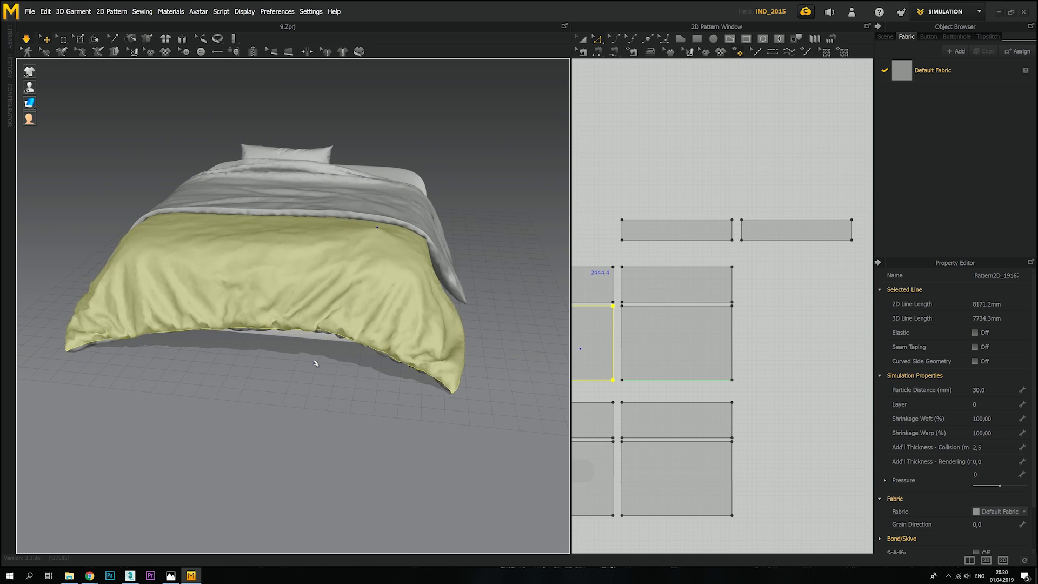
Step: Stop the simulation and set the Elastic Ratio of the duvet underside's foot edge to 90
right_drag(315, 360, 318, 287)
click(283, 345)
key(space)
click(678, 379)
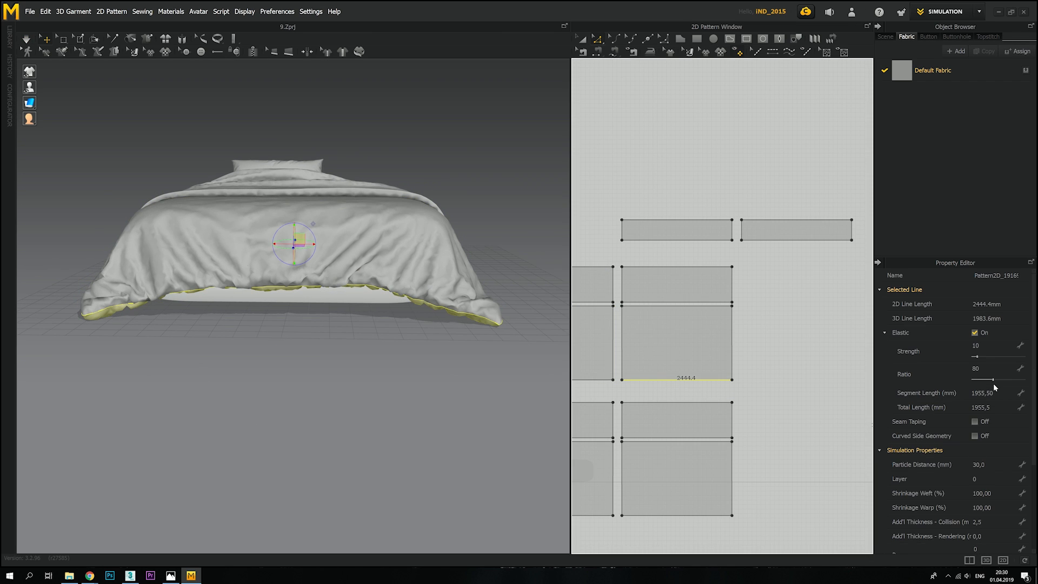
click(984, 369)
text(90)
key(Return)
click(385, 349)
Step: Pull the duvet's foot hem down at both ends while simulating, checking it from above and from the side
key(space)
drag(376, 289, 384, 303)
drag(199, 292, 205, 308)
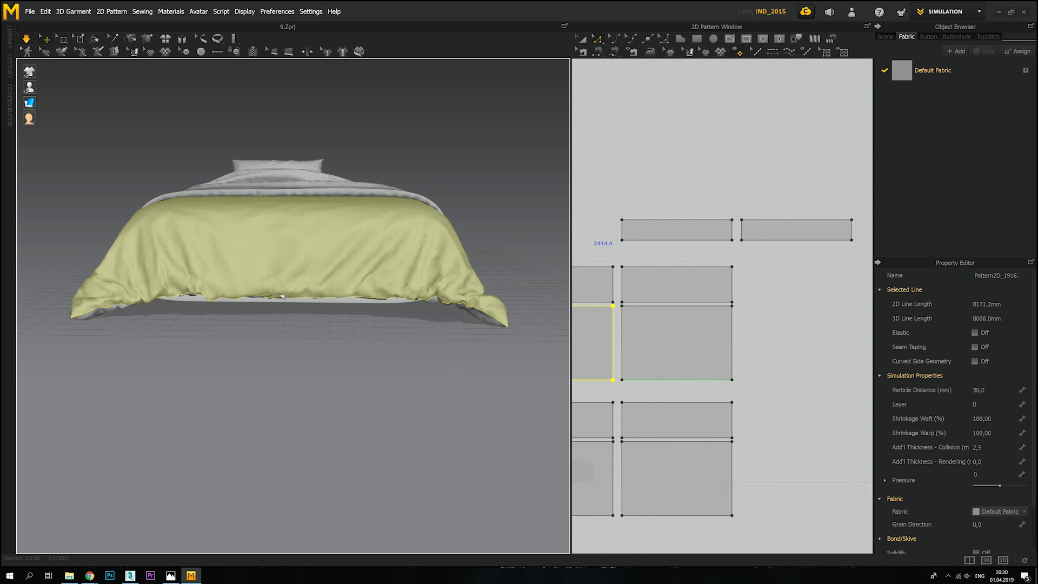
right_drag(454, 314, 411, 402)
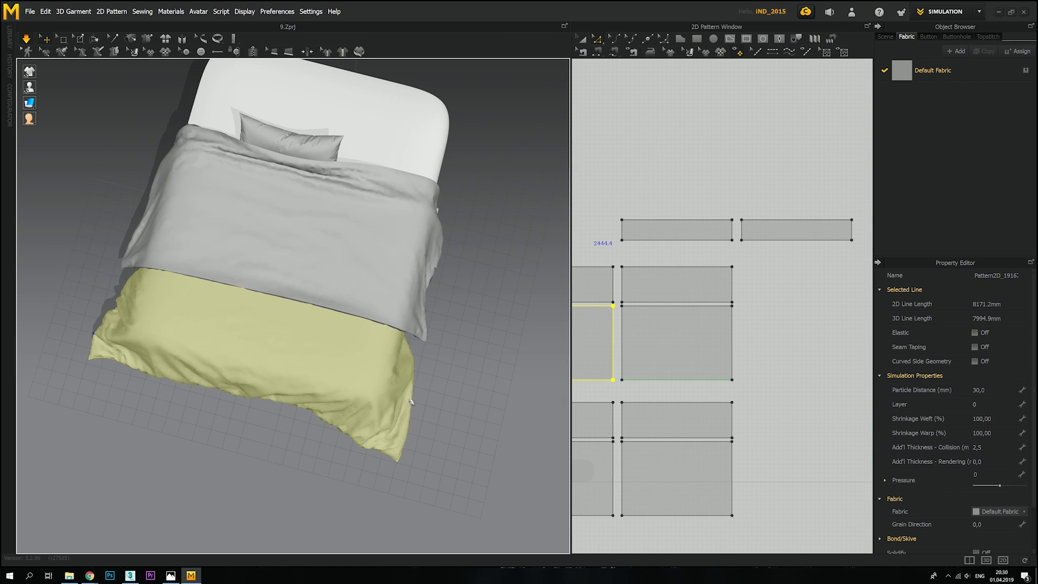
click(254, 443)
right_drag(254, 443, 368, 327)
Step: Edit the Pressure of the duvet's large underside panel and resume the simulation
click(325, 341)
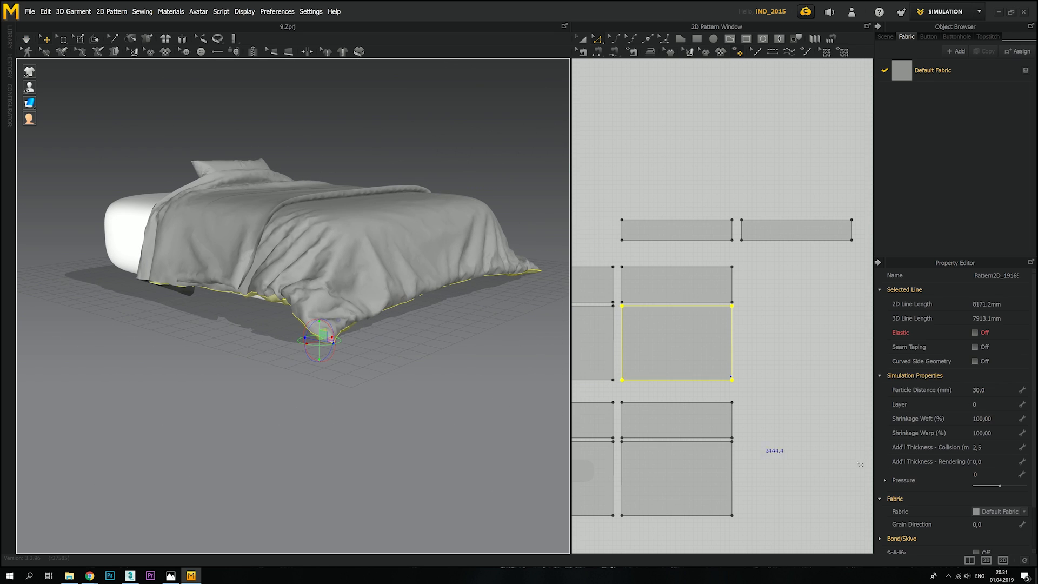
click(987, 474)
click(299, 364)
right_drag(300, 365, 303, 398)
key(space)
Step: Set the Pressure of the duvet's folded-over panel to 3 and resume the simulation
click(283, 232)
click(989, 475)
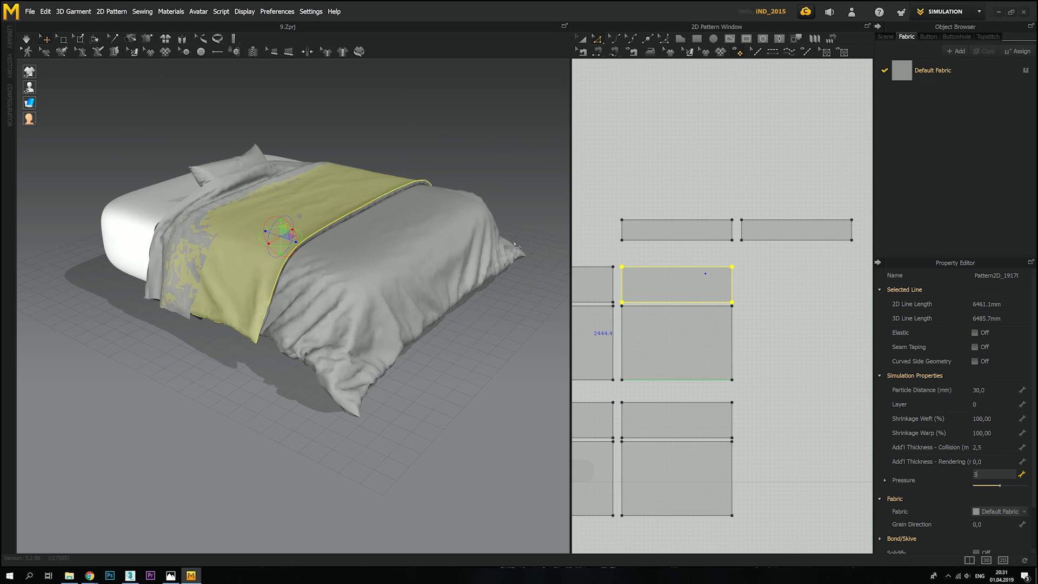
text(3)
click(396, 155)
key(space)
Step: Select the duvet panels in the pattern layout and edit the Pressure of the lower-left large panel
click(282, 238)
click(668, 391)
key(a)
middle_drag(659, 424, 759, 377)
click(758, 376)
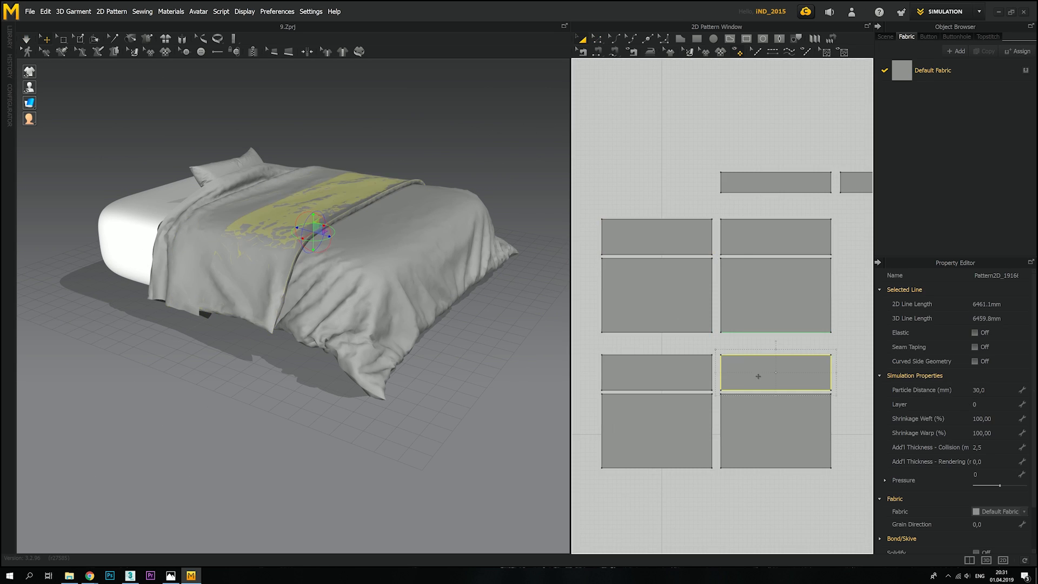
click(745, 292)
click(674, 424)
click(988, 475)
click(344, 433)
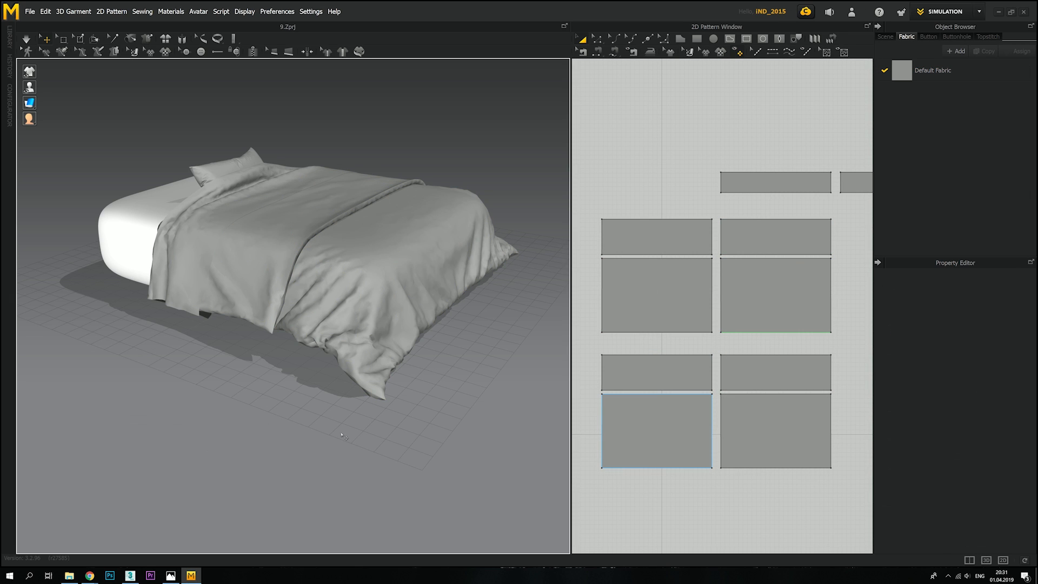
Step: Lift the middle of the duvet's folded edge while simulating, then pause to select the upper-left duvet panel
key(space)
drag(313, 236, 333, 211)
click(324, 379)
right_drag(324, 379, 234, 351)
key(space)
click(683, 241)
click(213, 383)
Step: Pull the duvet's folded edge upward near its side, middle and far end while simulating
key(space)
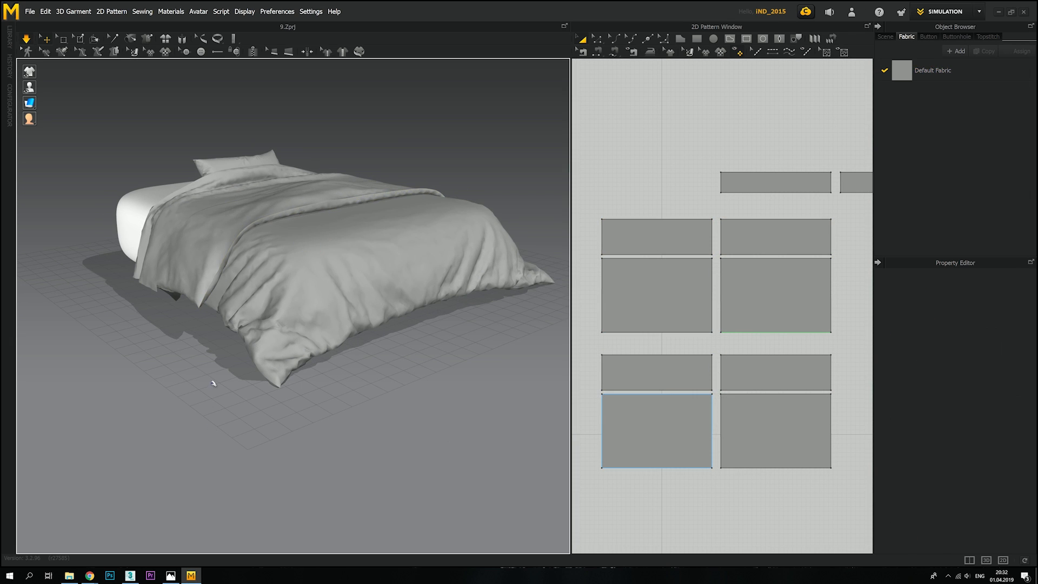
drag(221, 219, 225, 202)
drag(318, 233, 323, 202)
drag(413, 186, 414, 188)
click(425, 353)
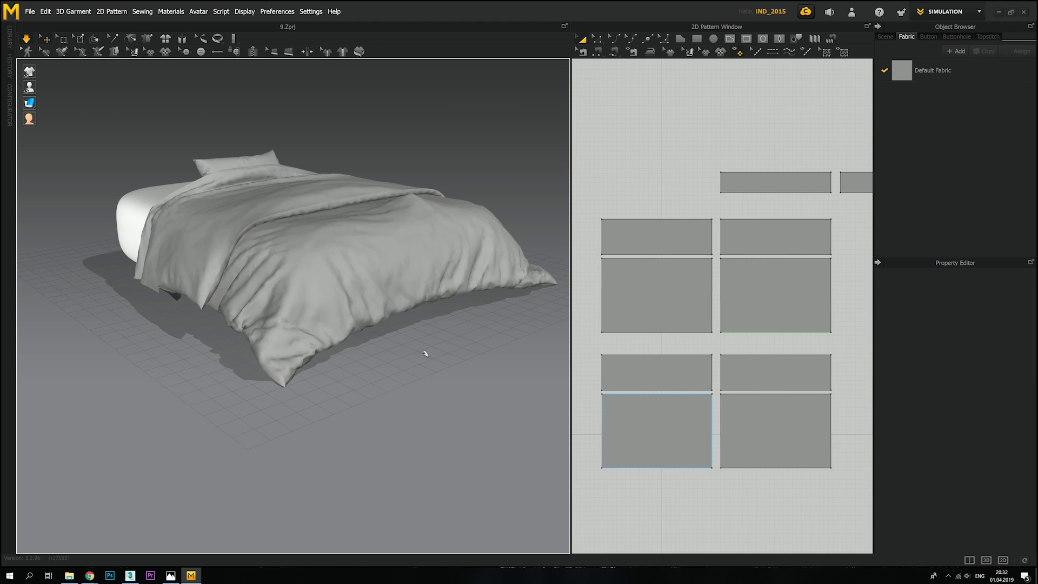
Step: Set Shrinkage Weft and Shrinkage Warp to 103% for the duvet's large underside panel and upper-left panel, and resume the simulation
click(333, 268)
click(733, 283)
shift+click(687, 240)
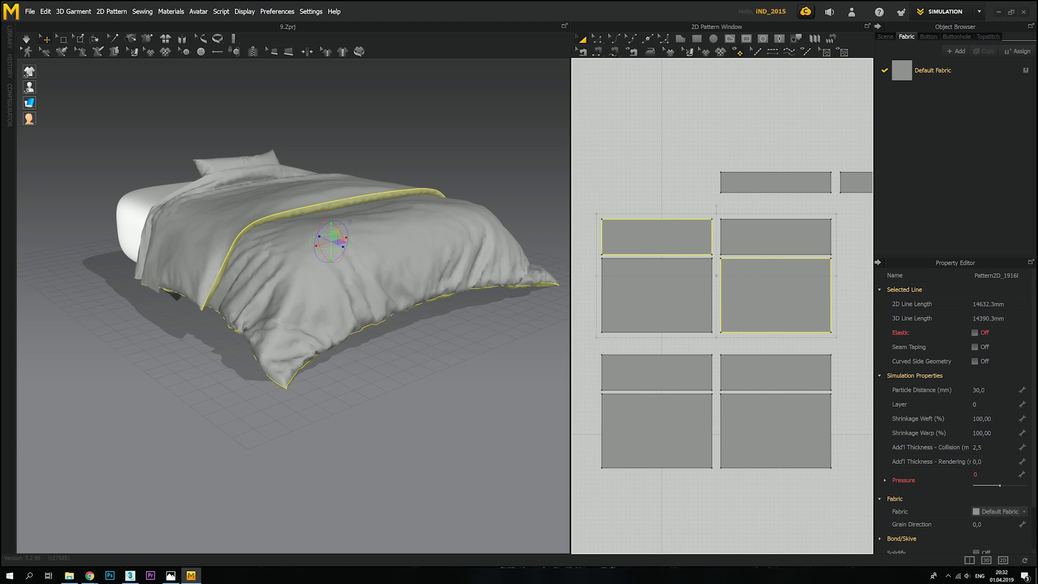
click(993, 418)
text(103)
key(Tab)
text(103)
click(427, 136)
key(space)
Step: Pull the duvet's foot corner and folded edge into shape while simulating, working from different angles
right_drag(427, 305, 271, 429)
drag(286, 468, 287, 469)
right_drag(288, 470, 259, 238)
drag(270, 222, 293, 214)
click(339, 119)
Step: Adjust the duvet's turned-down strip beside the small pillow, working from different angles
right_drag(339, 162, 281, 193)
click(281, 193)
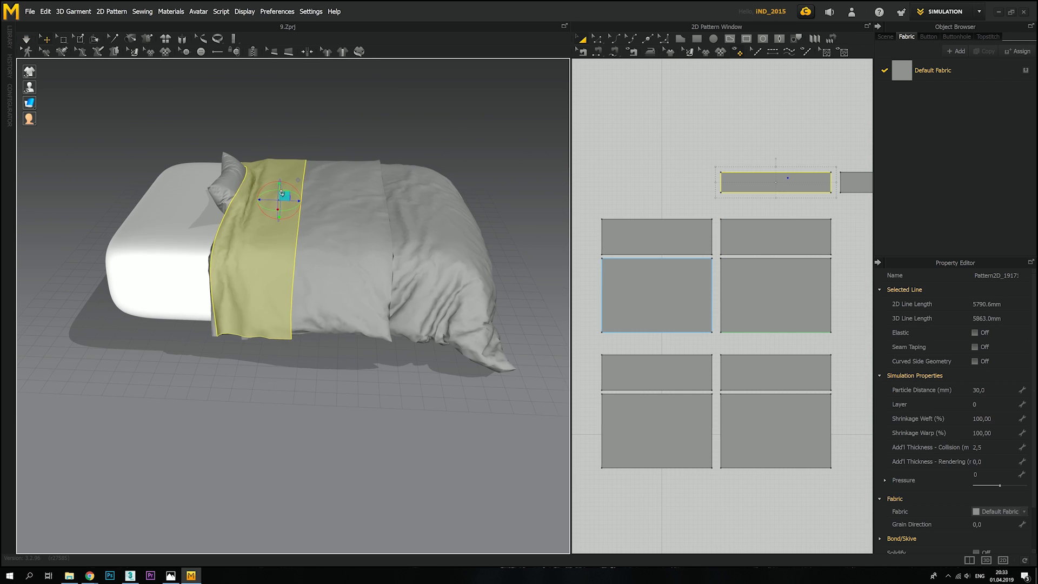
drag(265, 208, 262, 211)
right_drag(262, 211, 264, 313)
mouse_move(254, 145)
mouse_down()
mouse_move(266, 144)
mouse_move(265, 155)
mouse_up()
right_drag(265, 227, 443, 216)
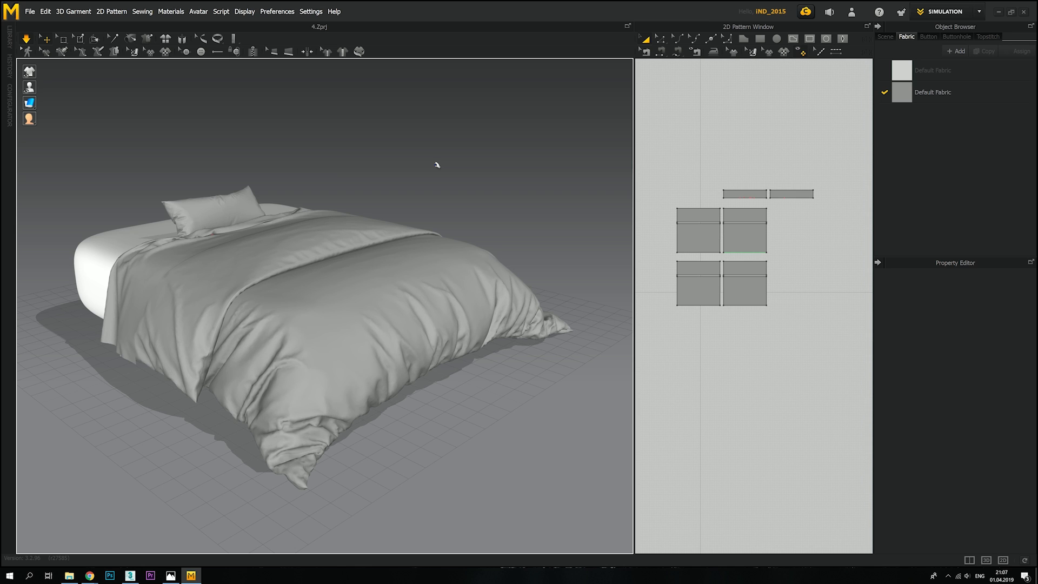
right_drag(213, 221, 287, 225)
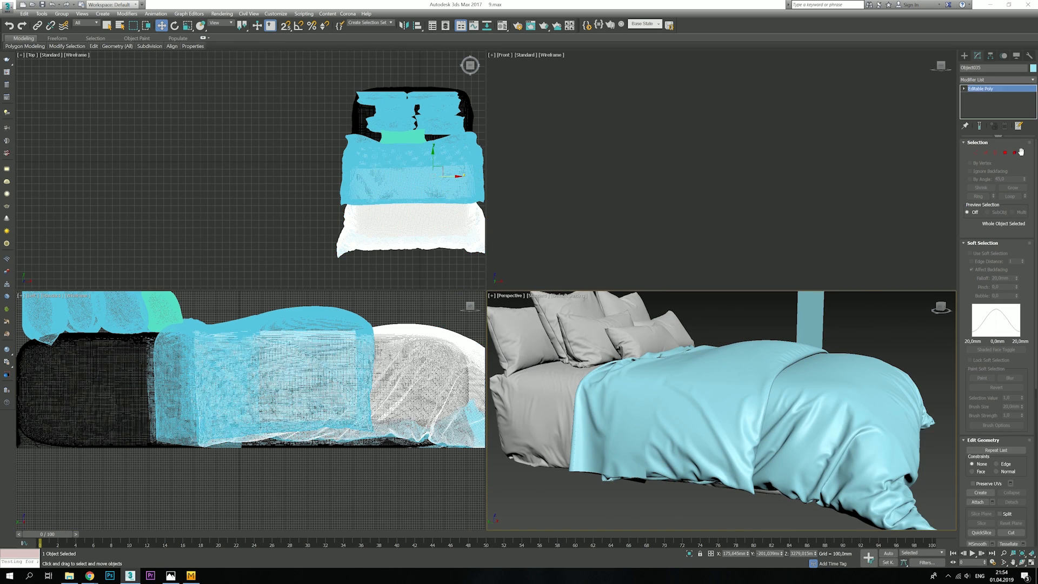
Step: Switch to 3ds Max and work the hem strip along the duvet's head-end edge with polygon Extrude
click(1005, 153)
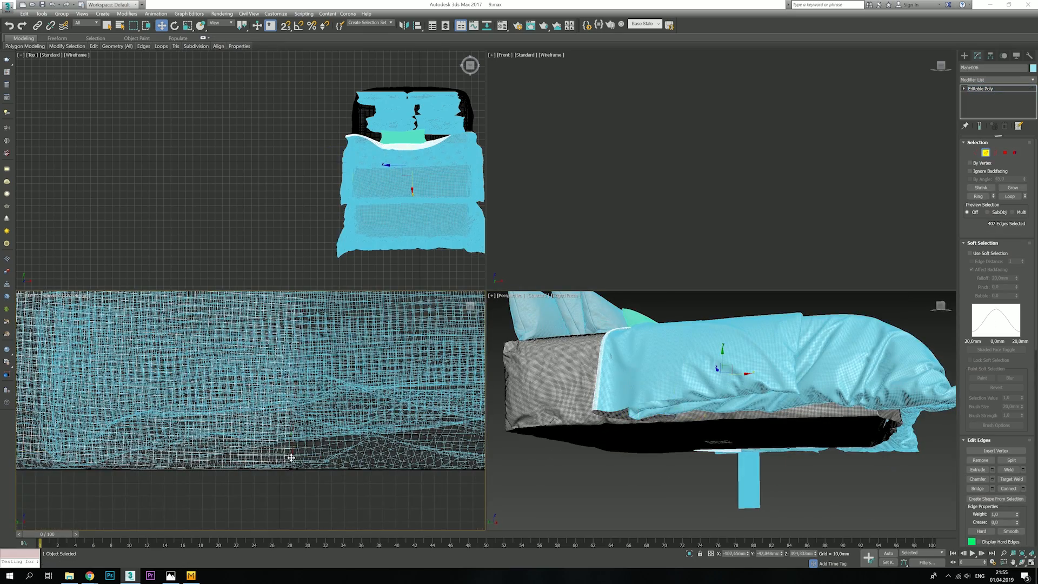
key(4)
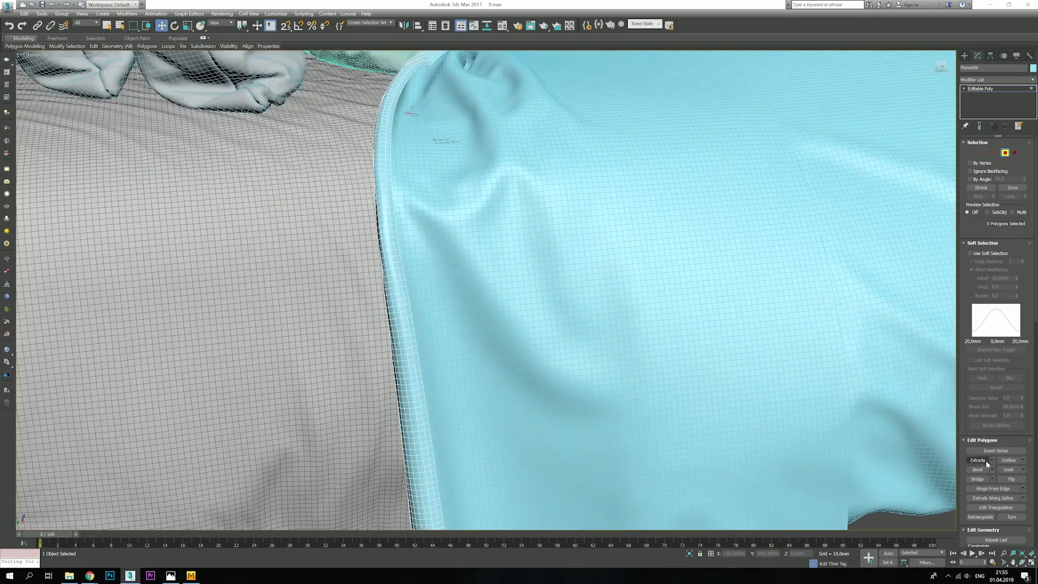
key(1)
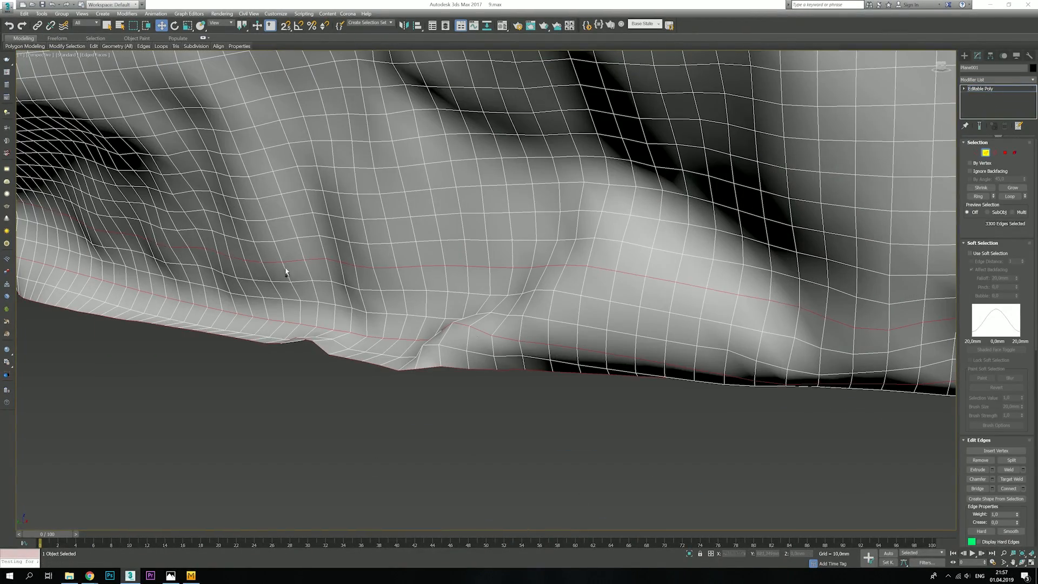
Step: Extrude the selected edge loops along the cover's lower border to form its hem seams
click(993, 470)
drag(492, 295, 484, 320)
click(1006, 153)
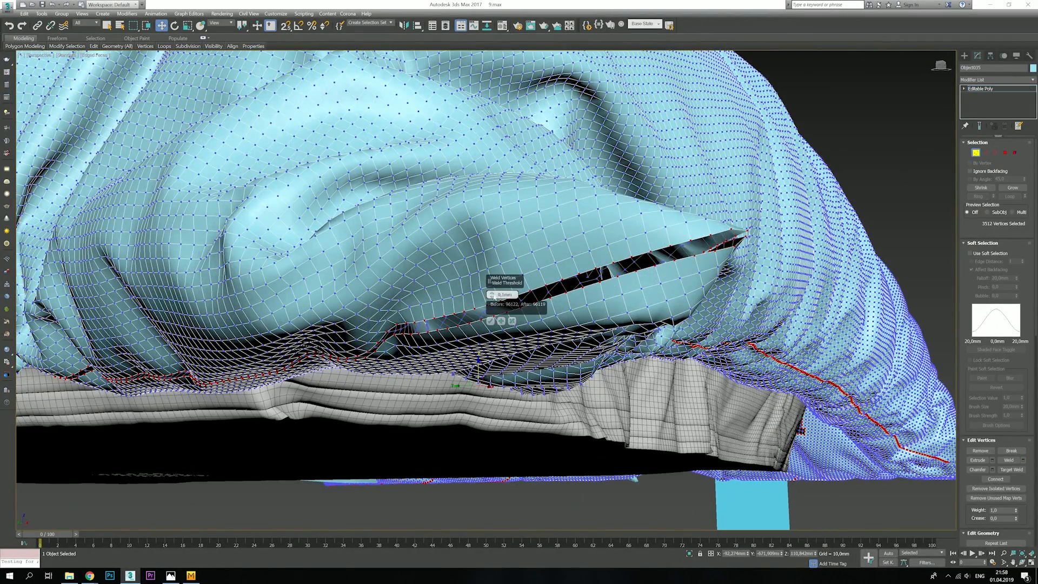
Step: Weld the selected border vertices along the duvet's open side seam, adjusting the weld threshold
drag(545, 306, 545, 284)
key(Return)
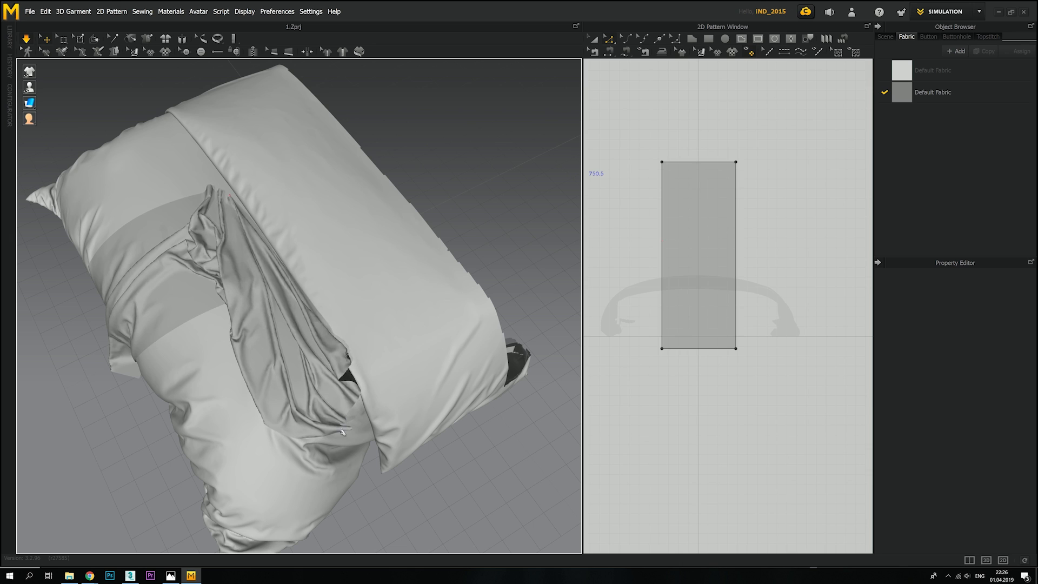
Step: Switch to Marvelous Designer and pull the throw's loose parts so it drapes across the duvet while simulating
click(351, 387)
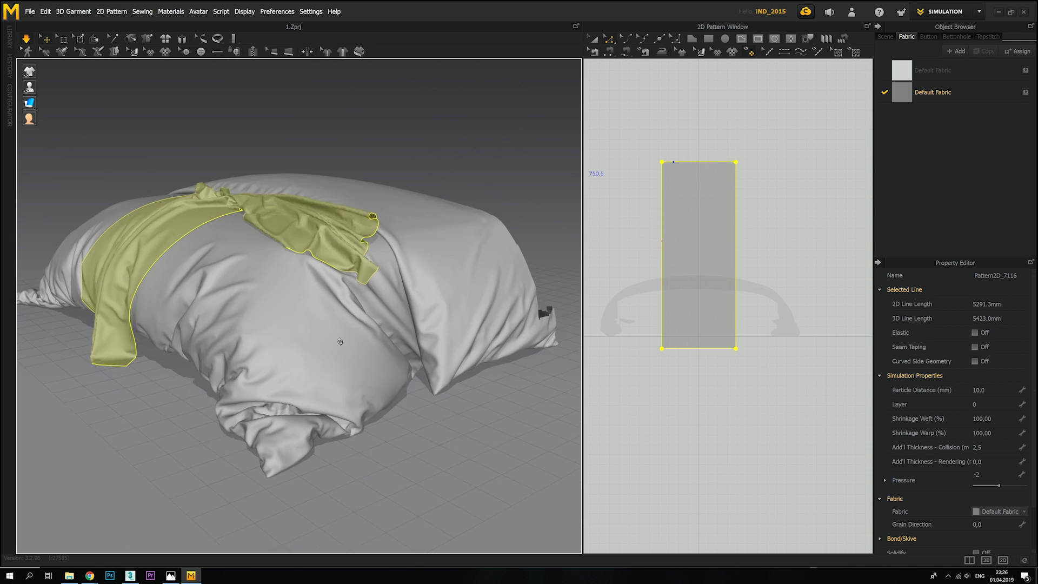
click(327, 335)
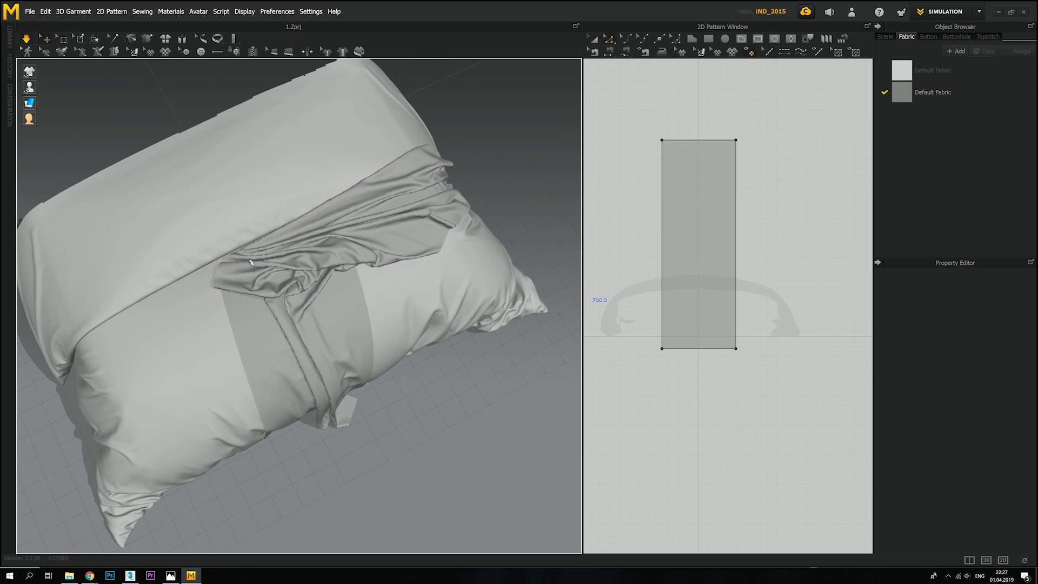
click(399, 385)
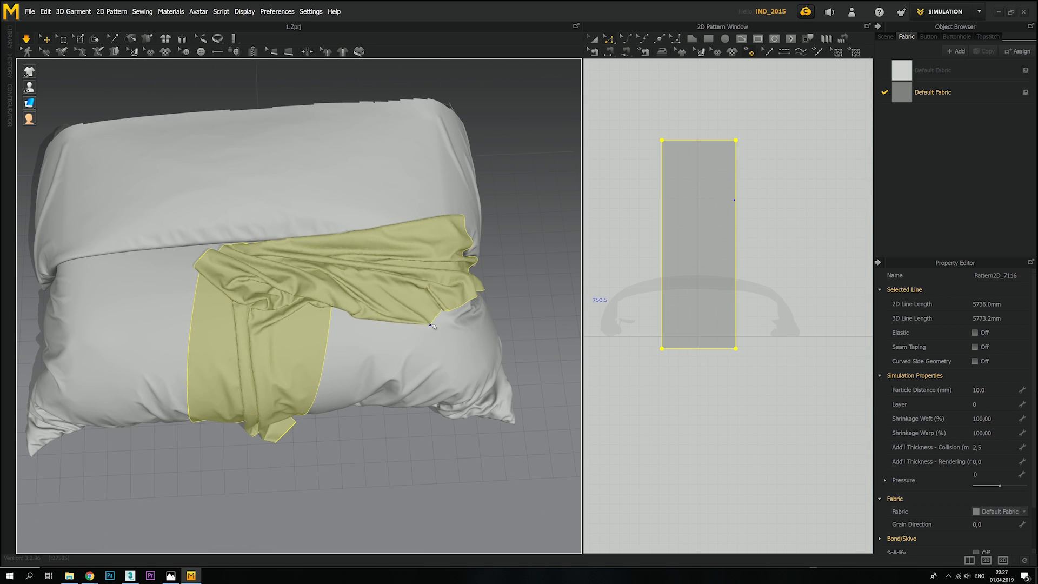
right_drag(478, 302, 333, 399)
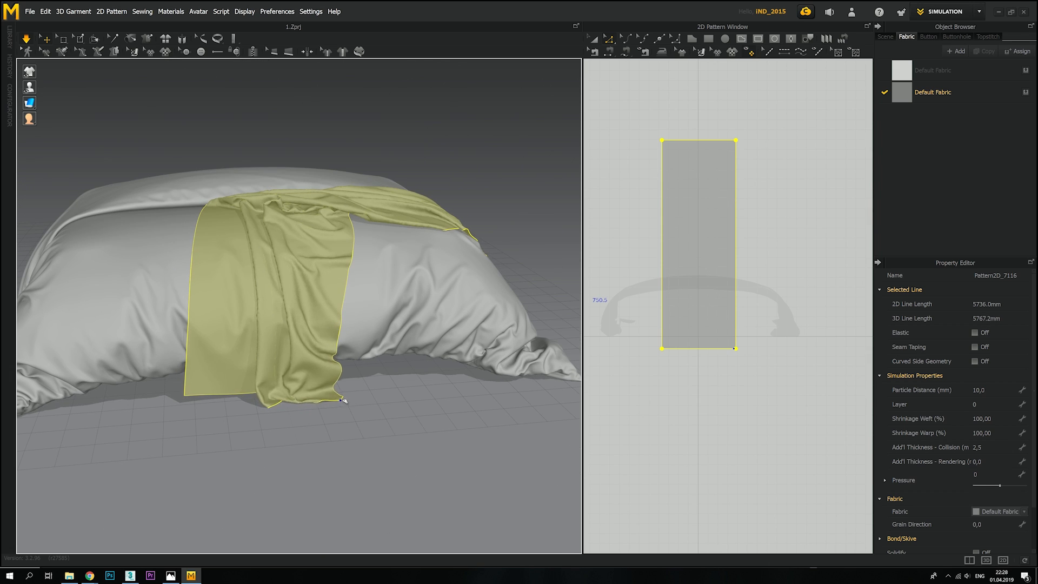
Step: Spread the throw's hanging end at the duvet's foot and its other end over the bed's side while simulating
right_drag(230, 392, 308, 415)
click(322, 324)
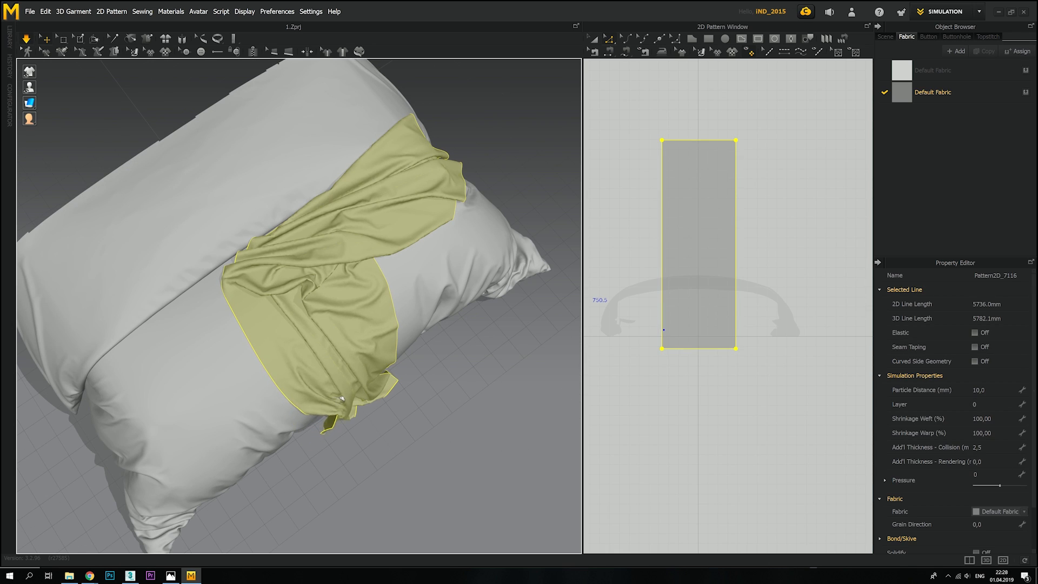
right_drag(310, 375, 229, 328)
right_drag(213, 273, 297, 339)
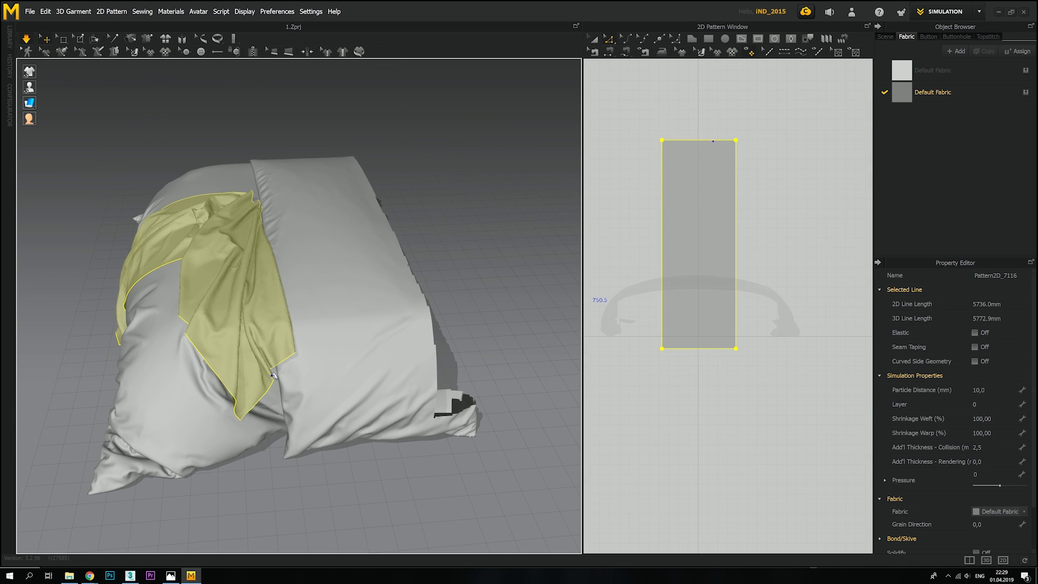
right_drag(274, 375, 245, 288)
right_drag(281, 149, 295, 322)
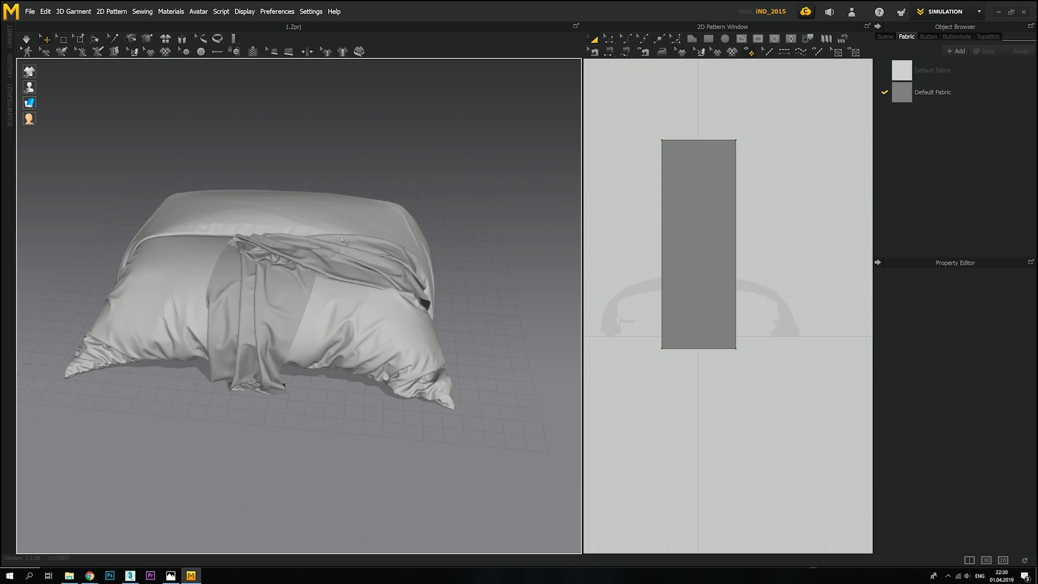
Step: Settle the throw's long folds over the duvet's foot by running the simulation and pulling the cloth lightly
click(28, 40)
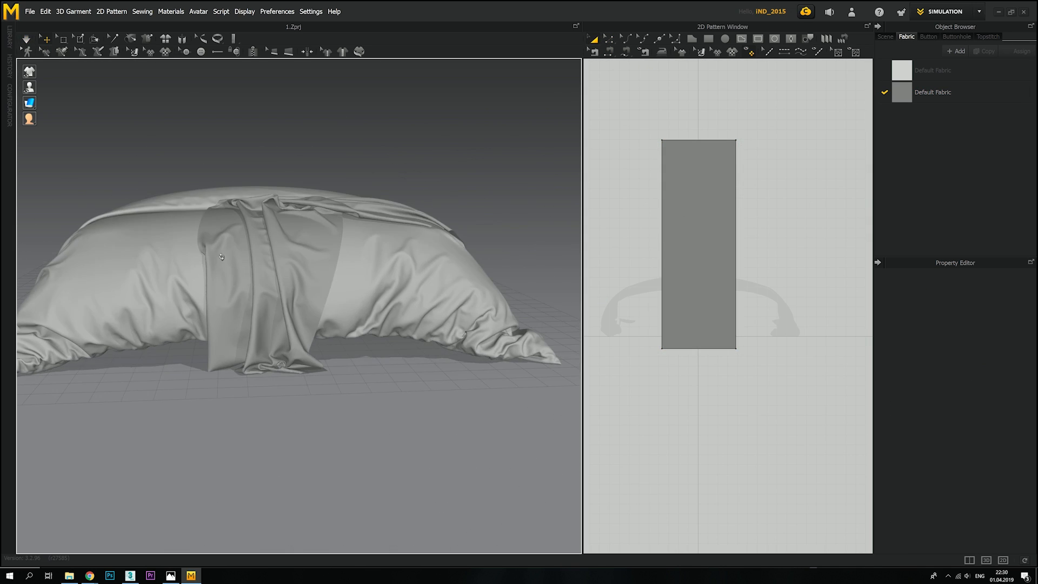
right_drag(336, 260, 296, 257)
scroll(303, 265, up, 3)
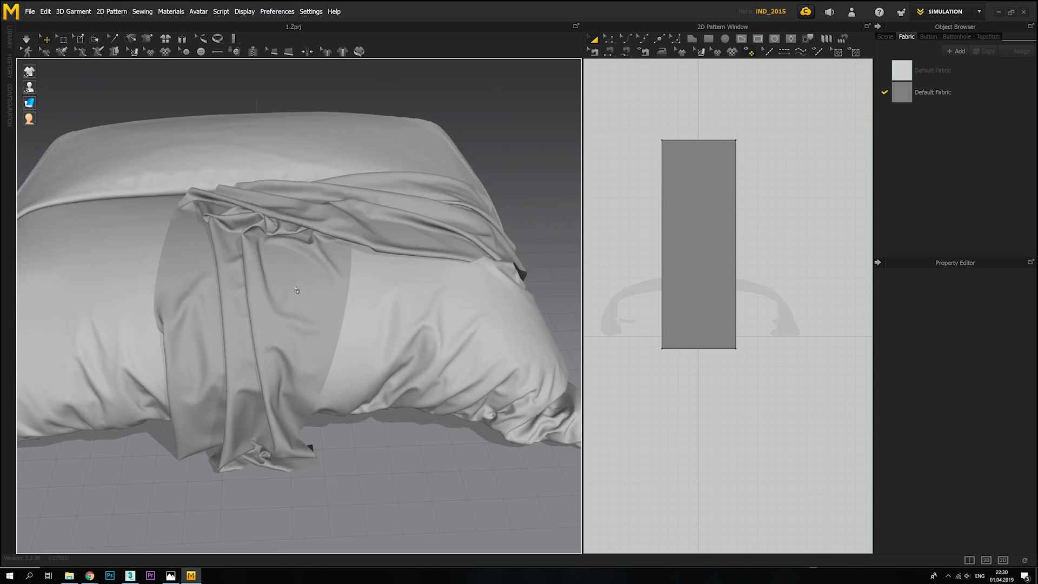
click(296, 258)
click(27, 41)
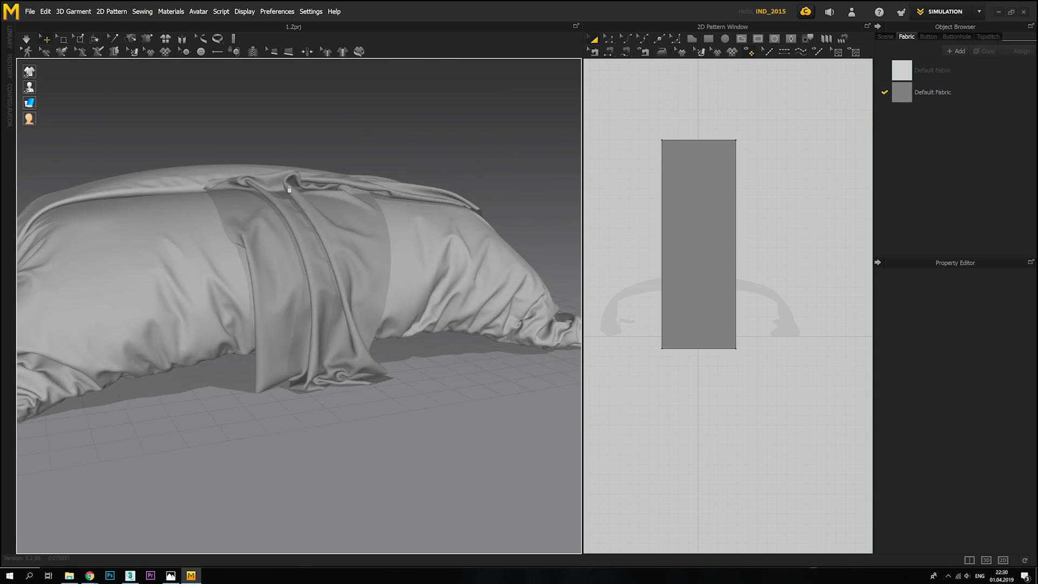
Step: Apply the fabric preset listed between D_Rib_Knit and D_Wool to the throw
scroll(303, 227, up, 3)
right_drag(303, 228, 330, 243)
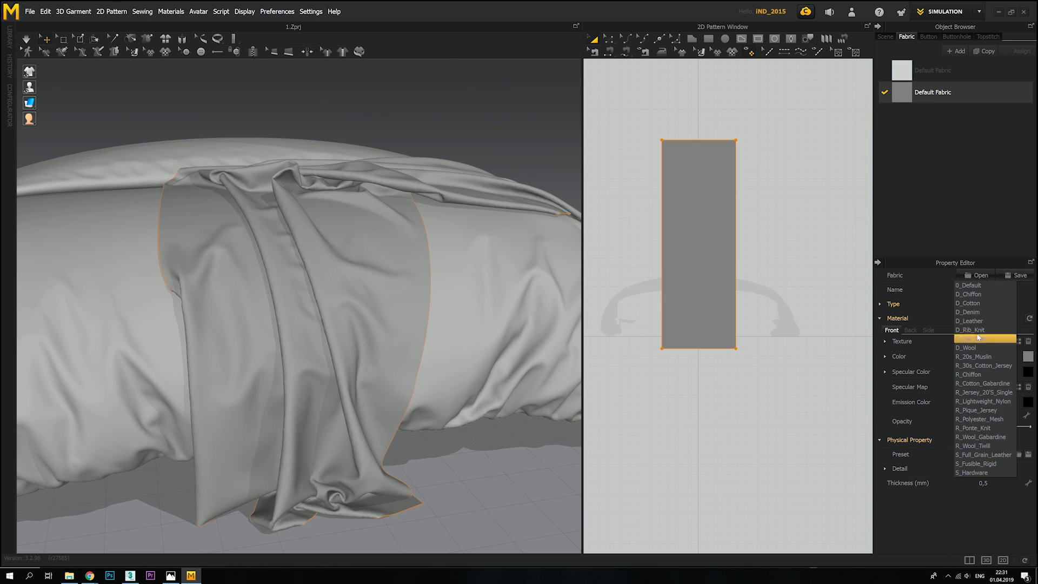
click(991, 340)
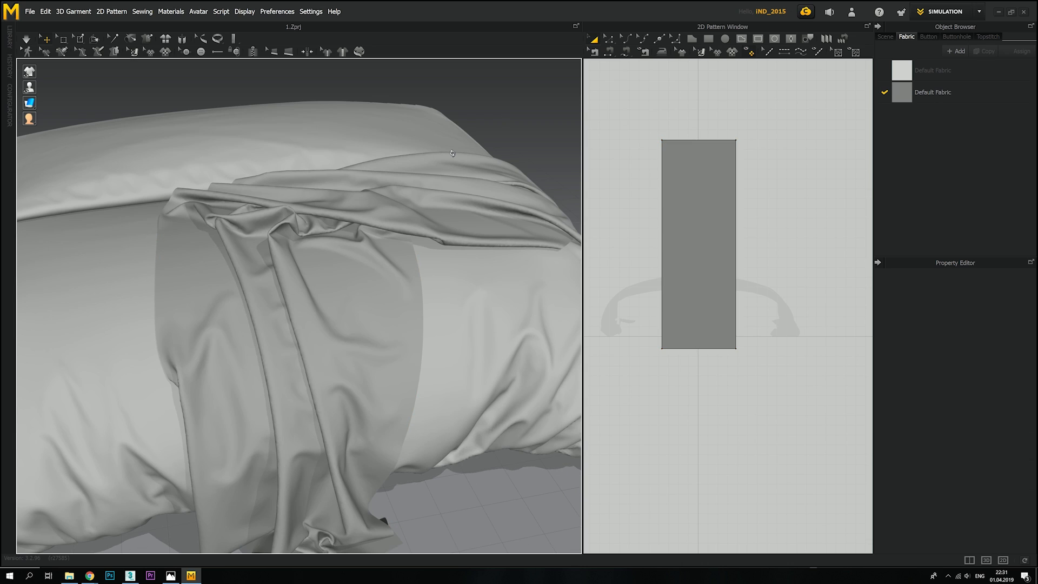
Step: Refine the throw's gathered folds near the duvet's turned-down edge while simulating, and stop the simulation
click(320, 231)
click(487, 116)
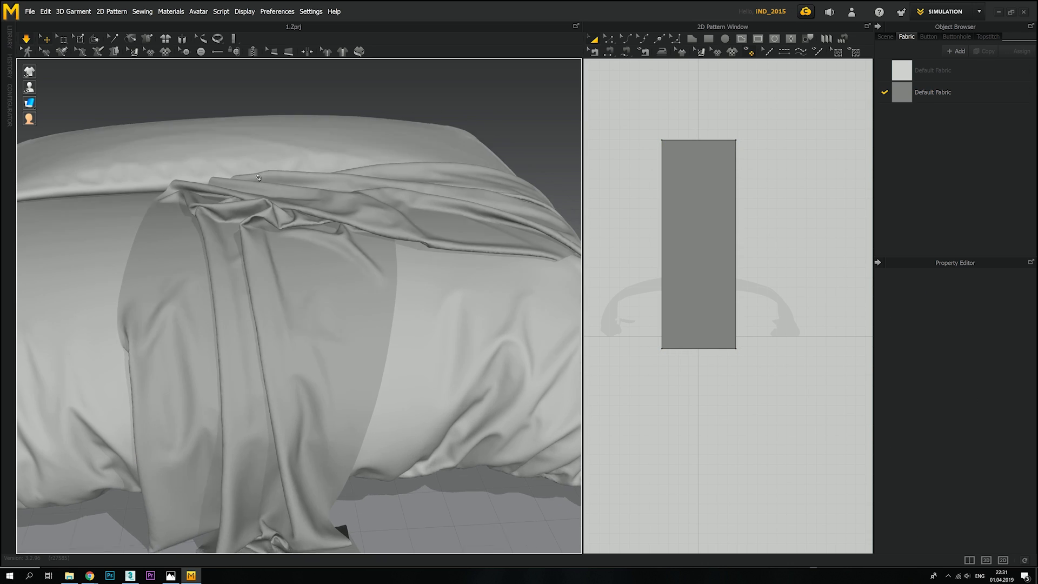
click(268, 229)
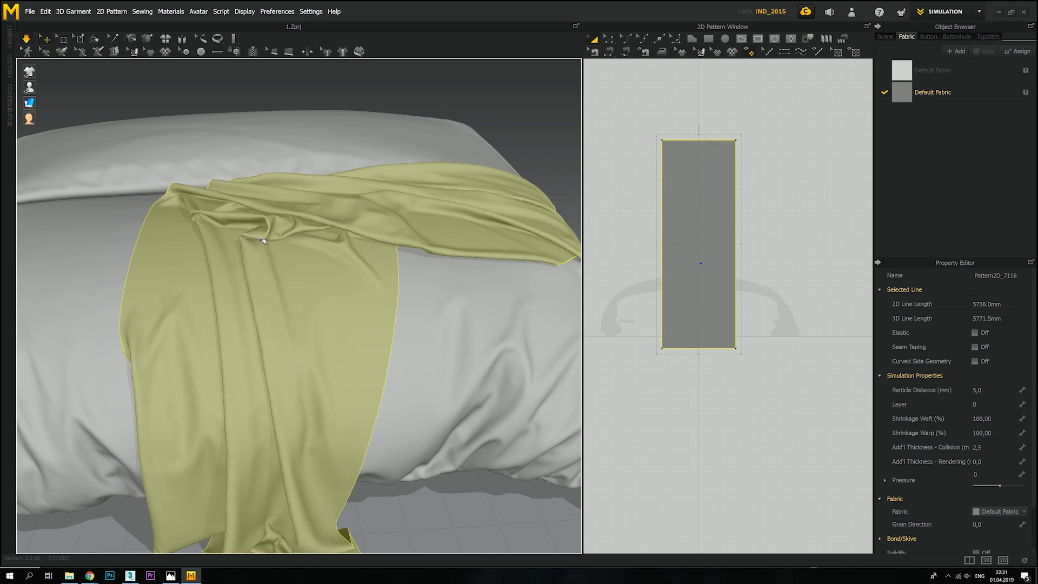
click(419, 162)
key(space)
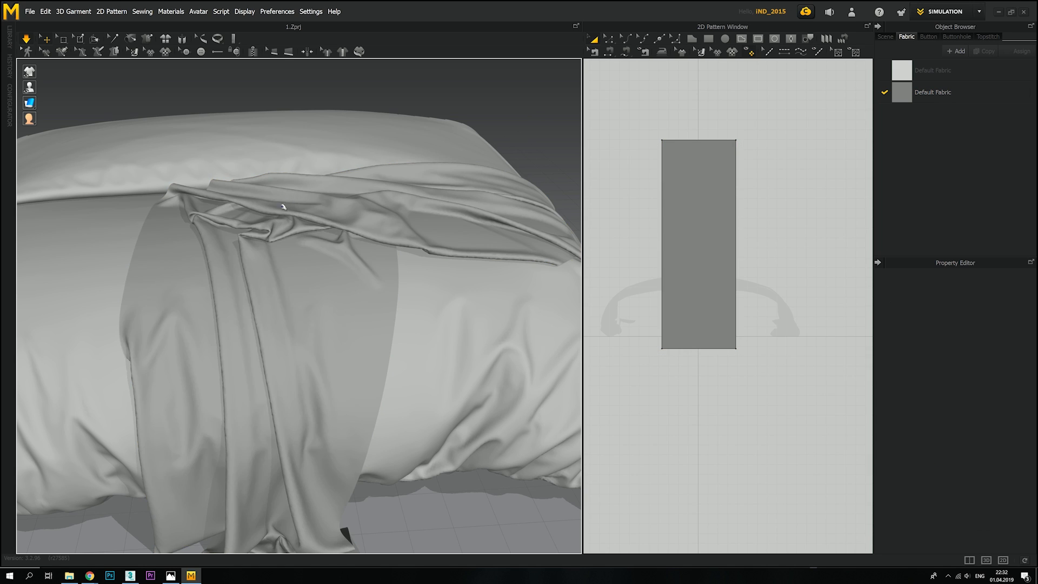
right_drag(283, 205, 311, 233)
scroll(299, 206, down, 3)
scroll(310, 213, down, 3)
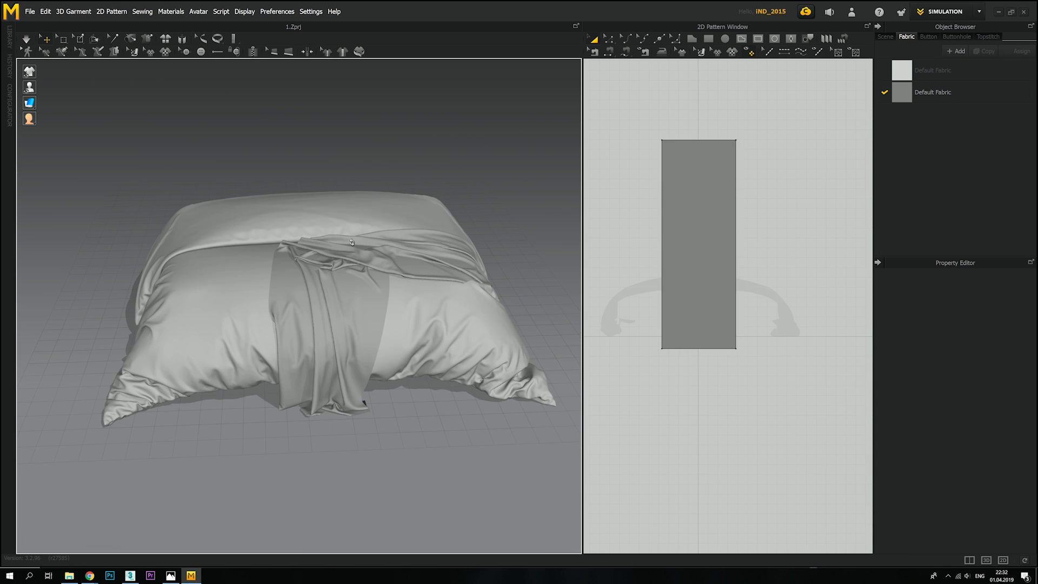
Step: Hide the bed avatar and export the draped throw as the OBJ file p9
click(198, 12)
click(232, 91)
click(113, 132)
click(141, 169)
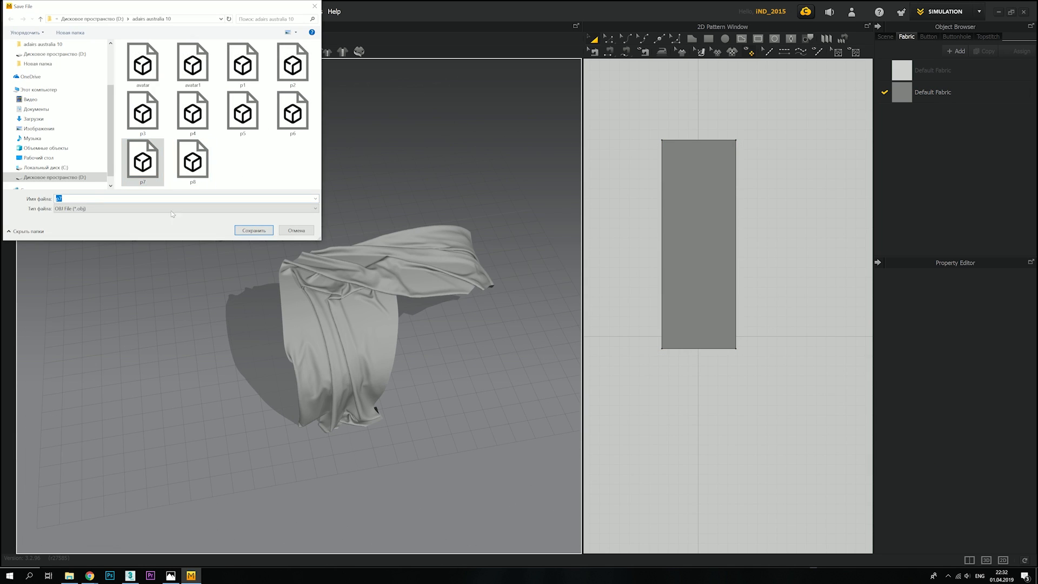
text(9)
key(Return)
click(535, 412)
Step: Reset the throw to its flat 3D arrangement and export it as the OBJ file p10
click(166, 39)
click(30, 11)
mouse_move(37, 131)
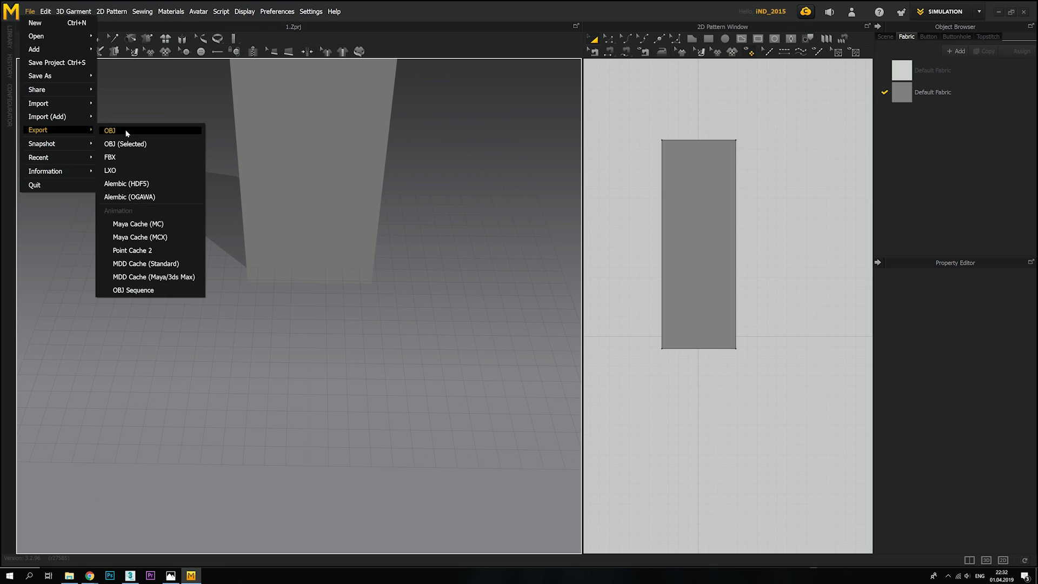
click(127, 132)
text(p10)
key(Return)
click(536, 434)
Step: Bring the exported throw meshes into 3ds Max and inspect the draped throw on the bed from several angles
click(70, 575)
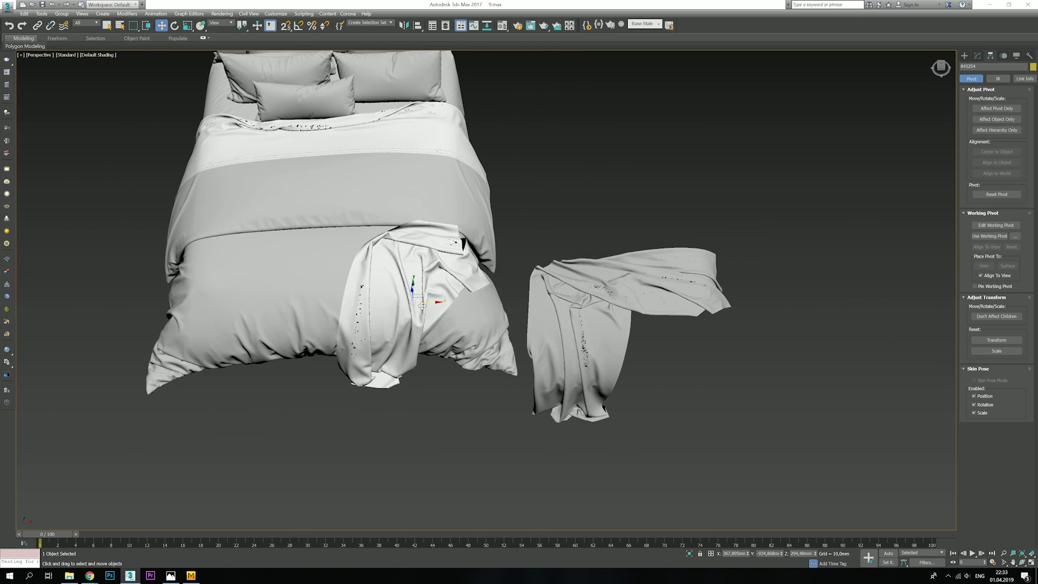
key(m)
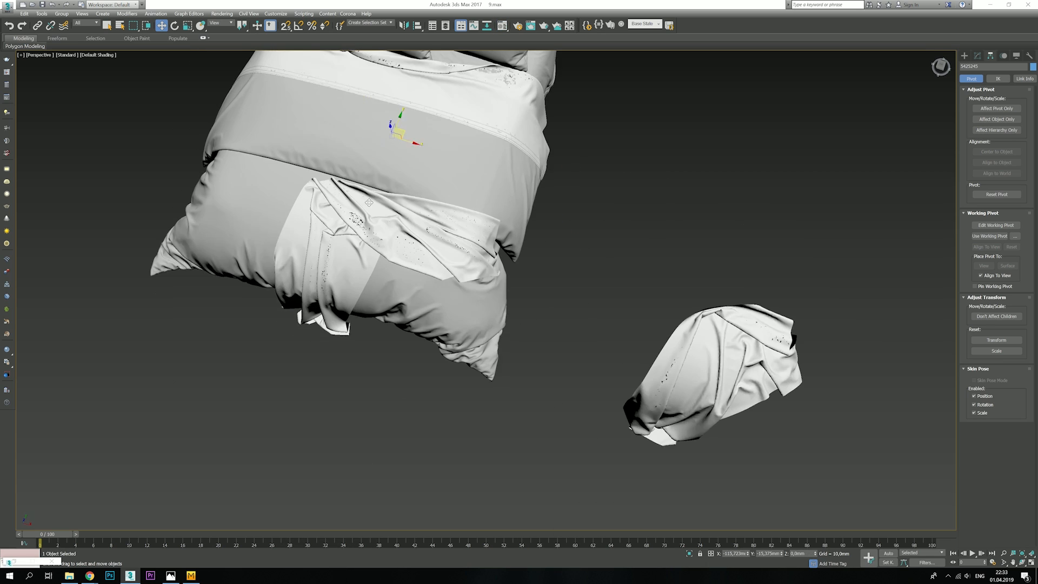
alt+middle_drag(369, 203, 498, 361)
drag(498, 361, 504, 361)
alt+middle_drag(504, 362, 479, 356)
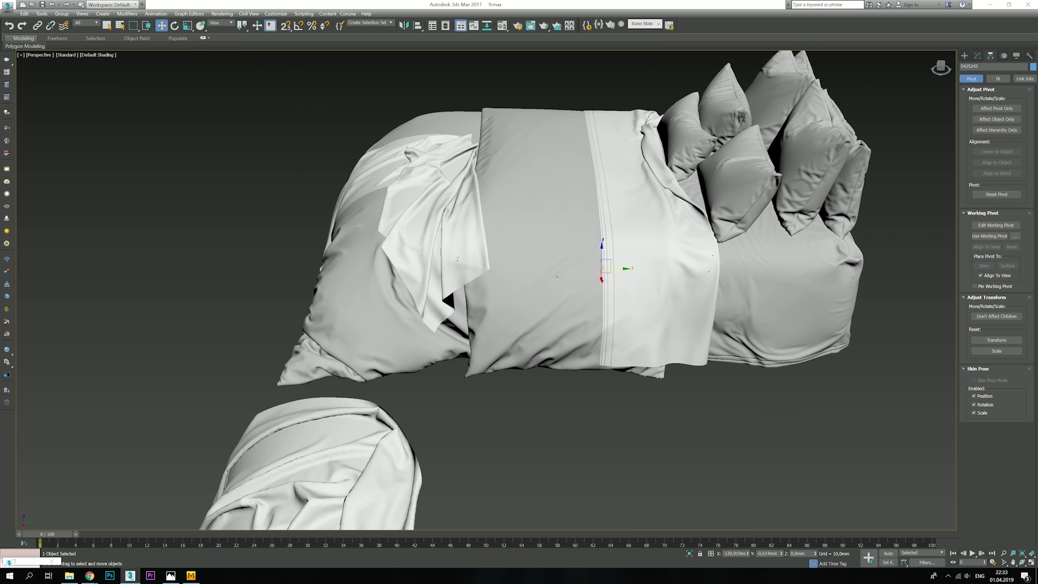
alt+middle_drag(558, 277, 649, 232)
click(649, 231)
scroll(414, 283, down, 3)
click(89, 576)
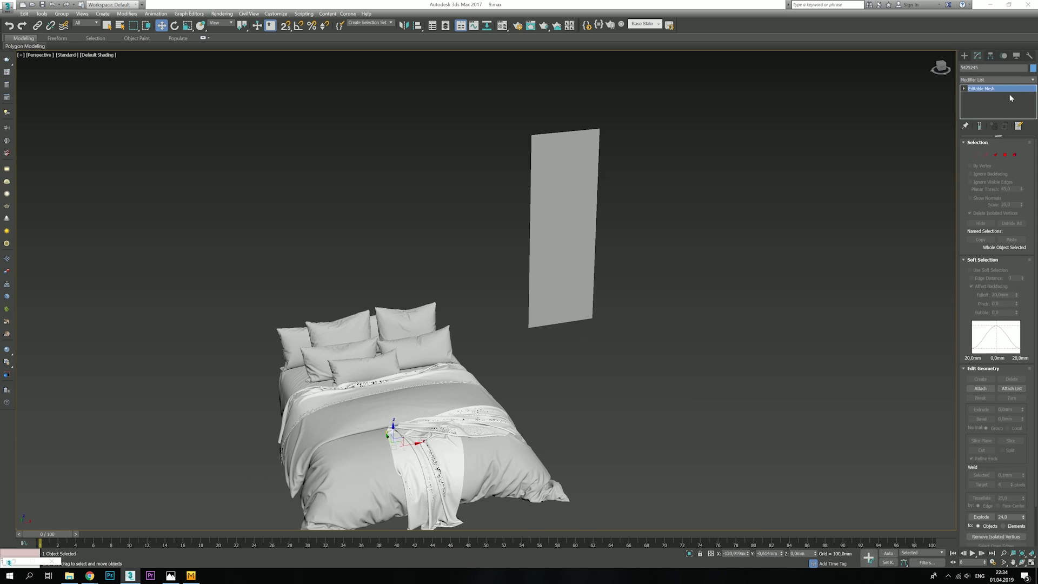
click(1023, 82)
click(980, 486)
click(1005, 126)
Step: Apply a modifier to the imported draped throw mesh so it takes the flat panel's shape
click(1024, 80)
click(976, 548)
click(992, 196)
click(997, 383)
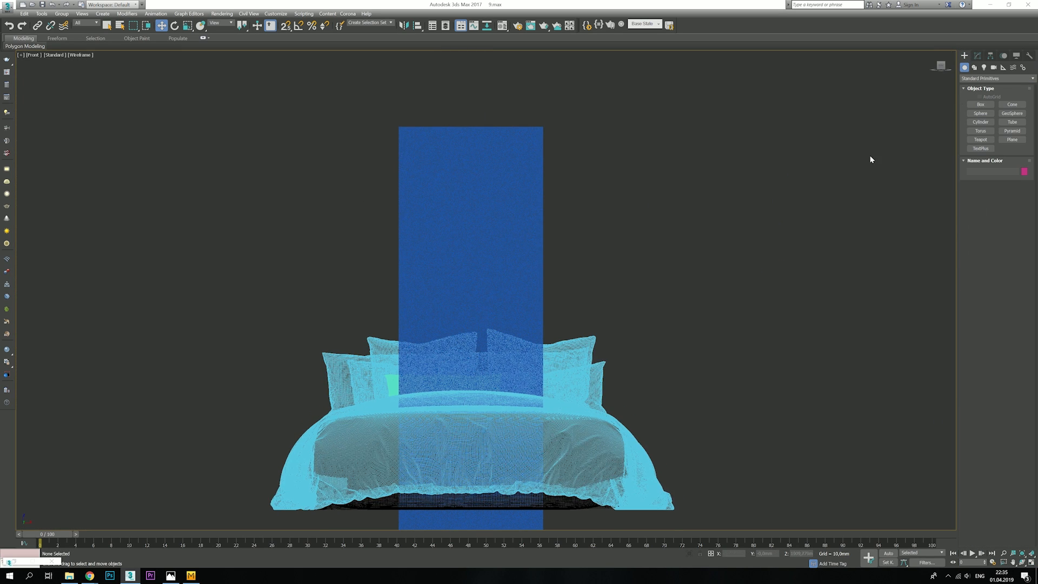
Step: Compare the large plane's quad grid with the flat throw's mesh, showing shaded edged faces and polygon statistics
key(F3)
scroll(432, 276, up, 8)
key(F4)
middle_drag(365, 209, 372, 253)
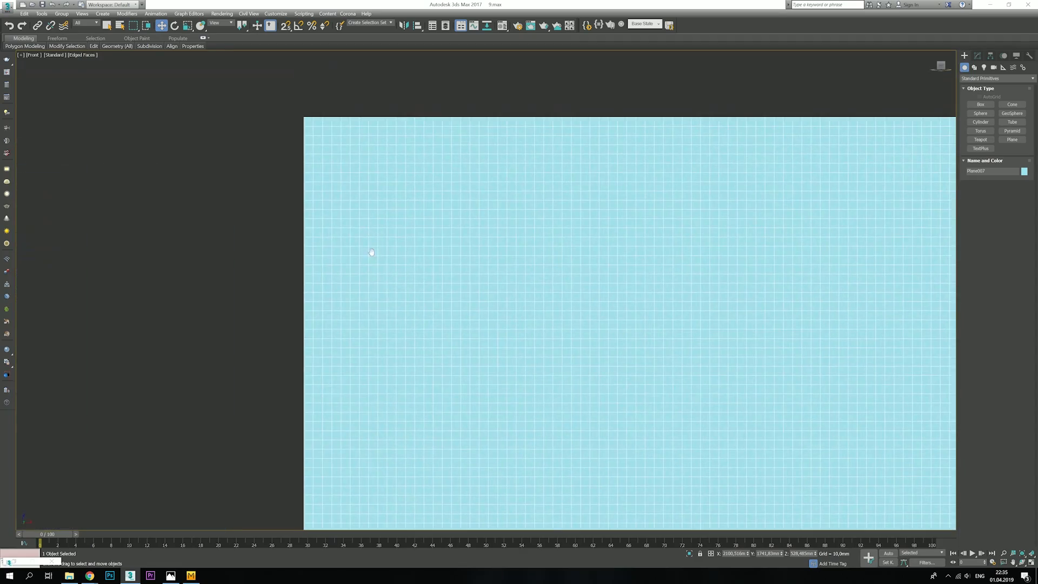
scroll(411, 244, down, 5)
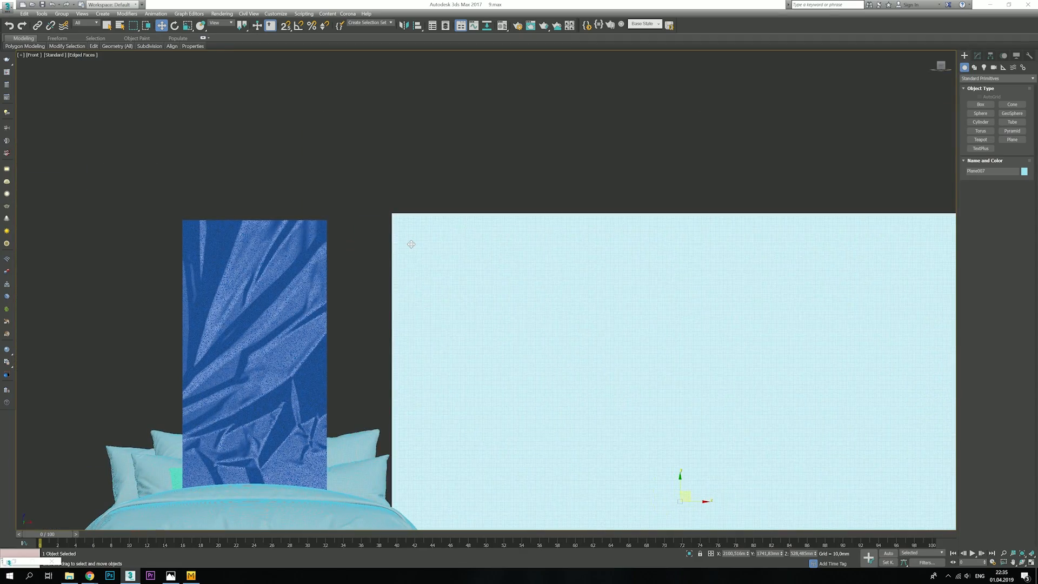
scroll(411, 244, down, 5)
scroll(427, 271, up, 10)
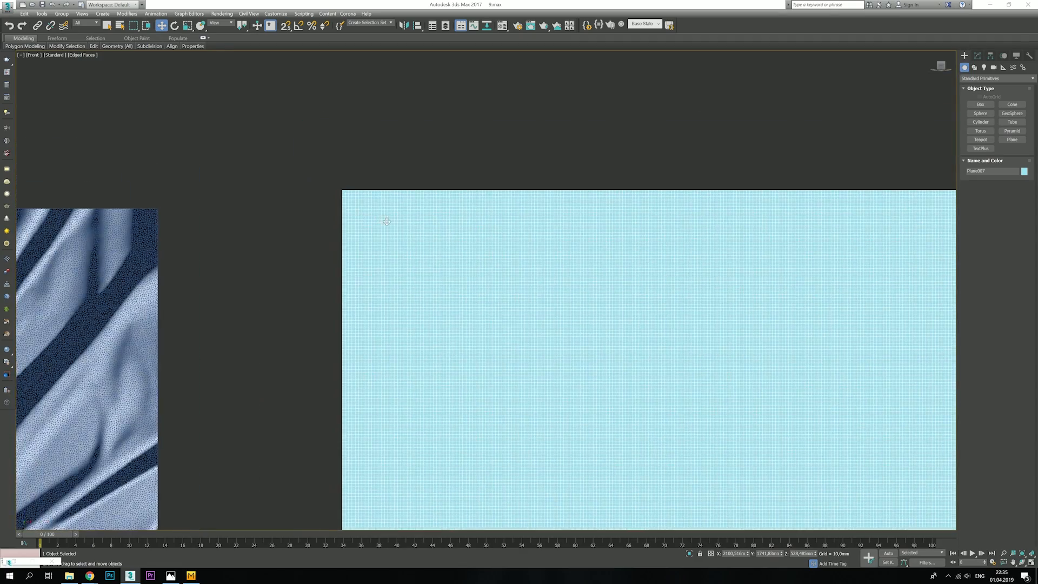
middle_drag(387, 222, 415, 232)
key(7)
scroll(460, 332, down, 10)
middle_drag(596, 241, 473, 232)
Step: Move the large quad plane aside and make one copy of it next to the flat throw panel
drag(569, 329, 755, 330)
shift+drag(755, 330, 553, 345)
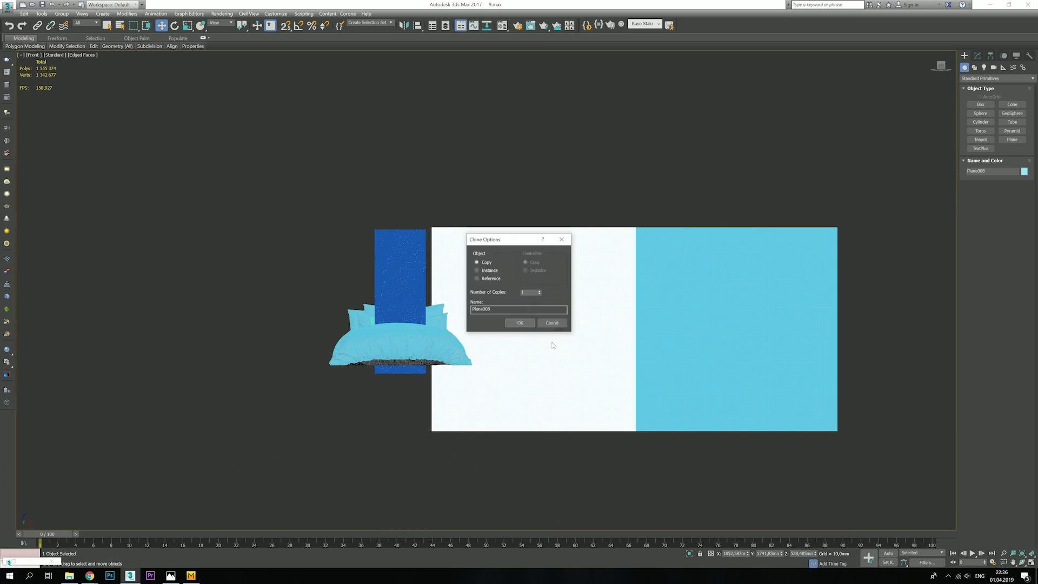
Step: Trim the copied quad plane to the flat throw's outline by selecting its polygons outside the panel boundary and removing them
key(alt+w)
alt+middle_drag(589, 357, 622, 400)
key(F4)
key(alt+w)
scroll(325, 254, up, 5)
click(978, 56)
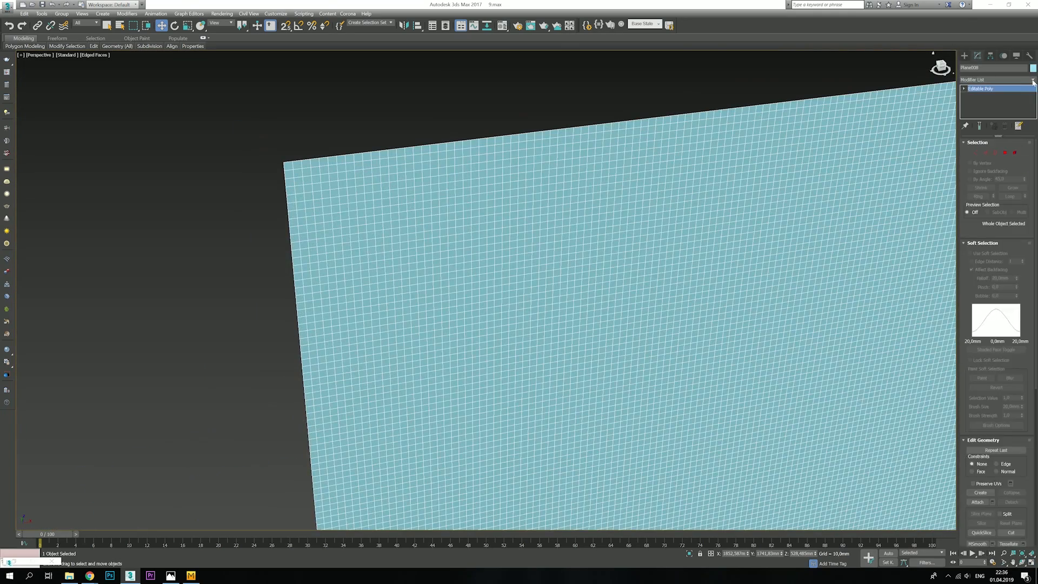
click(998, 80)
drag(1034, 212, 1037, 398)
mouse_move(1033, 302)
mouse_down()
mouse_move(1034, 344)
mouse_move(1029, 297)
mouse_up()
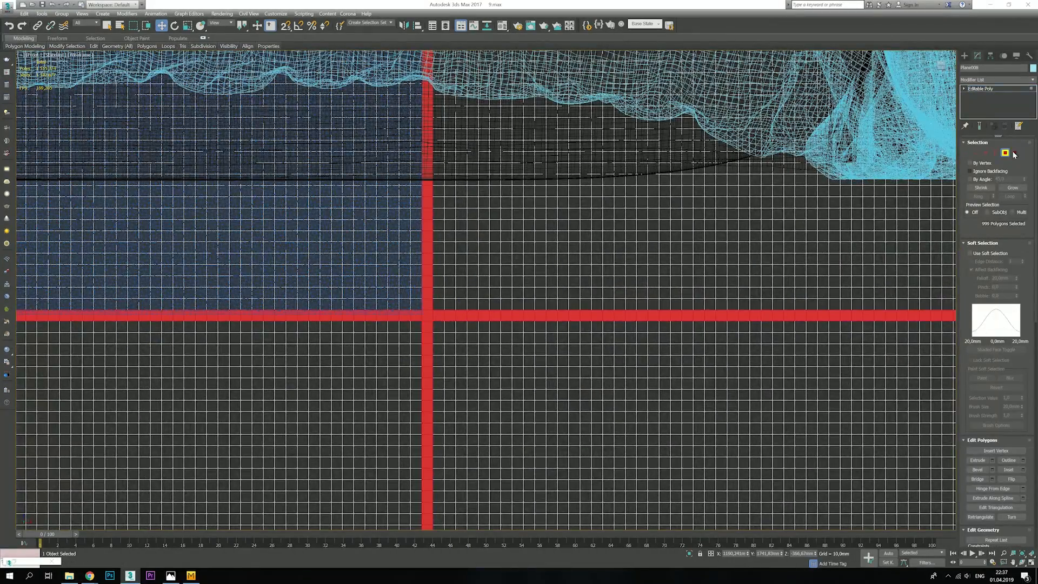
key(ctrl+i)
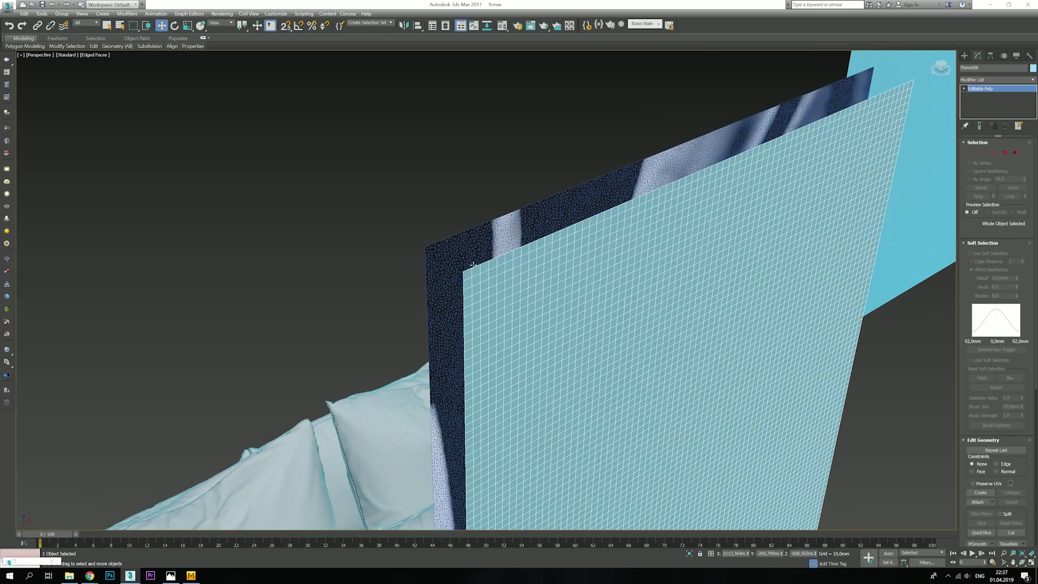
Step: Apply a Lattice modifier to the trimmed plane with Icosa joints, limited to Joints Only from Vertices
click(998, 80)
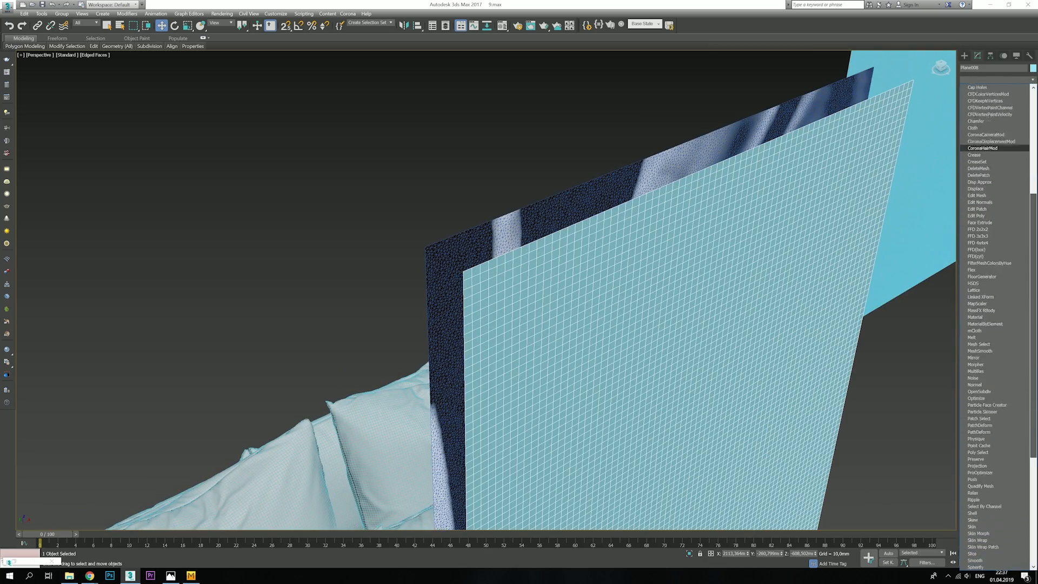
scroll(990, 148, down, 5)
key(Return)
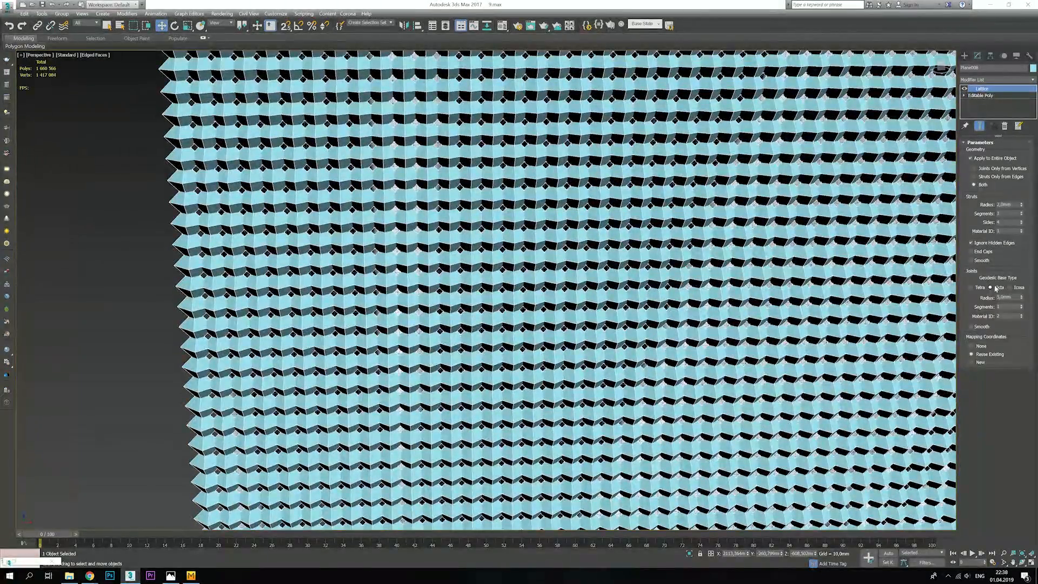
click(1009, 287)
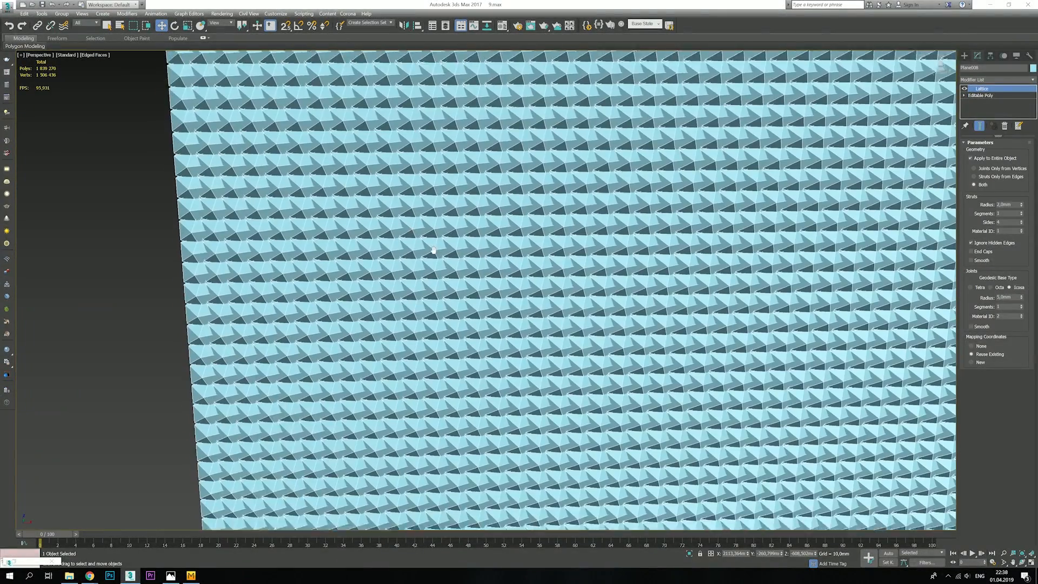
scroll(694, 217, up, 4)
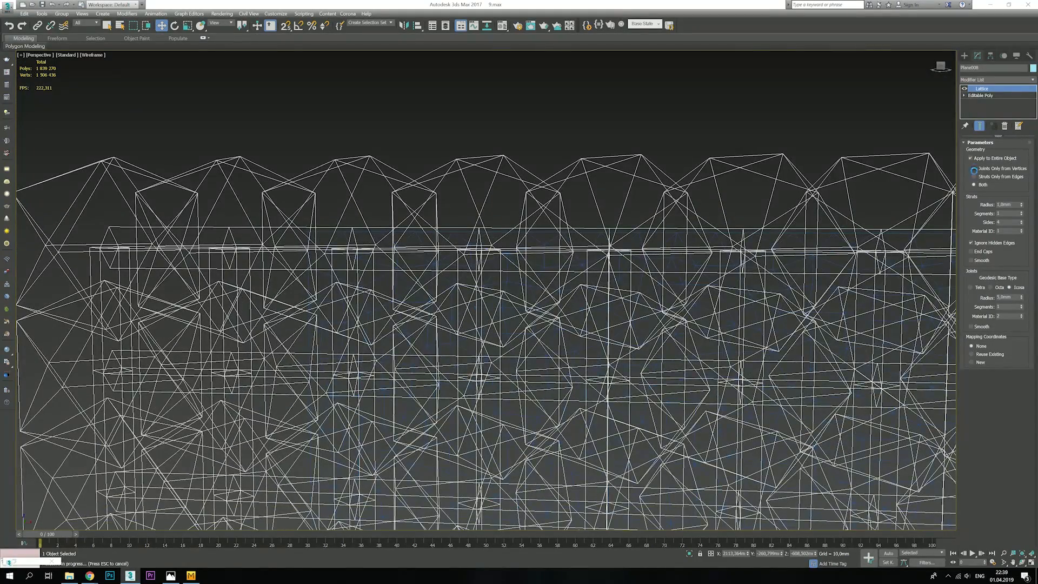
click(974, 169)
key(F3)
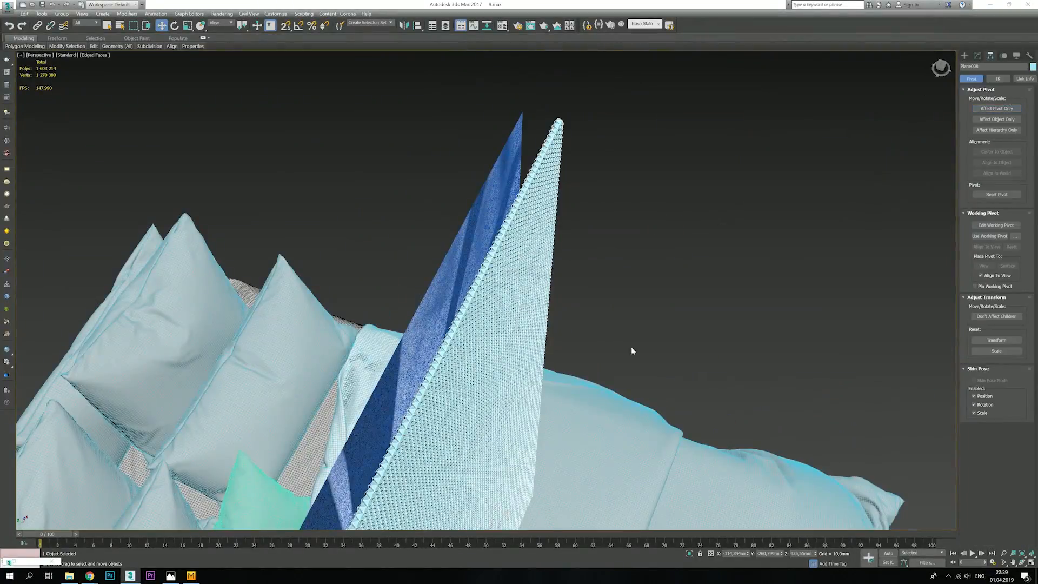
Step: Move the bead mesh against the flat throw, fit it with FFD 2x2x2 and convert it to Editable Poly
alt+middle_drag(631, 351, 651, 319)
scroll(541, 433, up, 2)
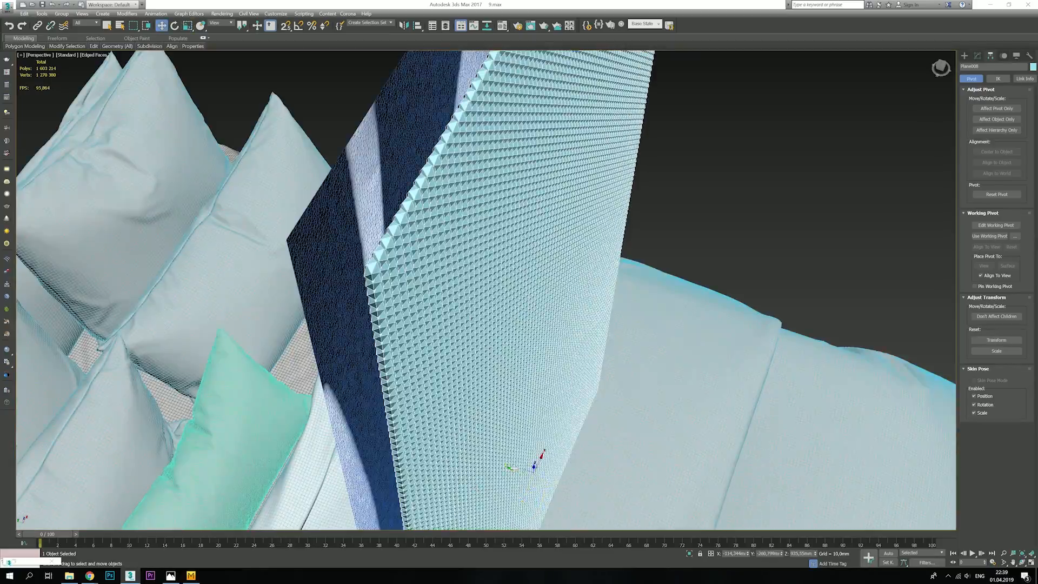
drag(511, 462, 469, 453)
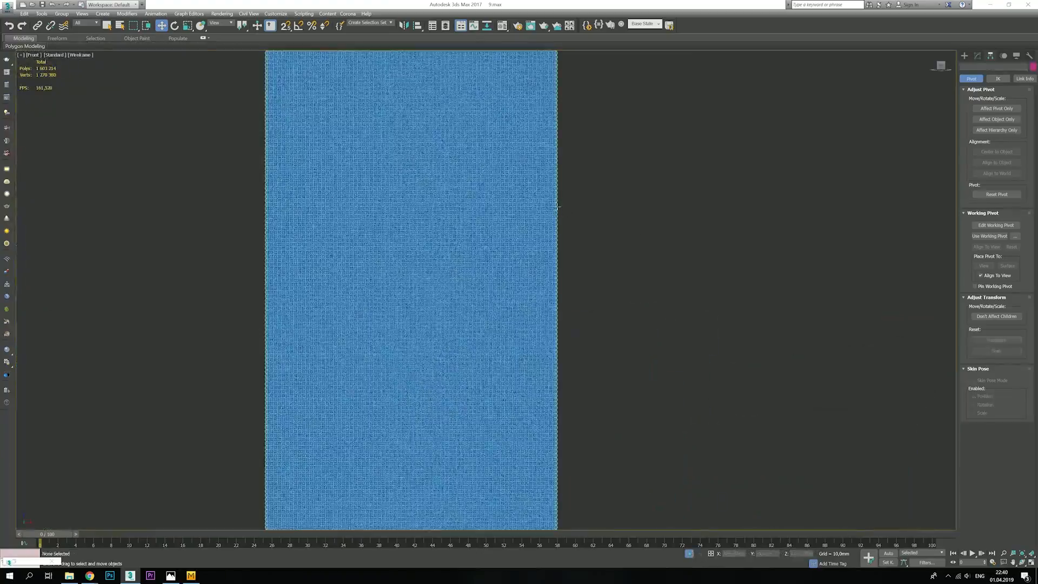
click(976, 93)
click(985, 95)
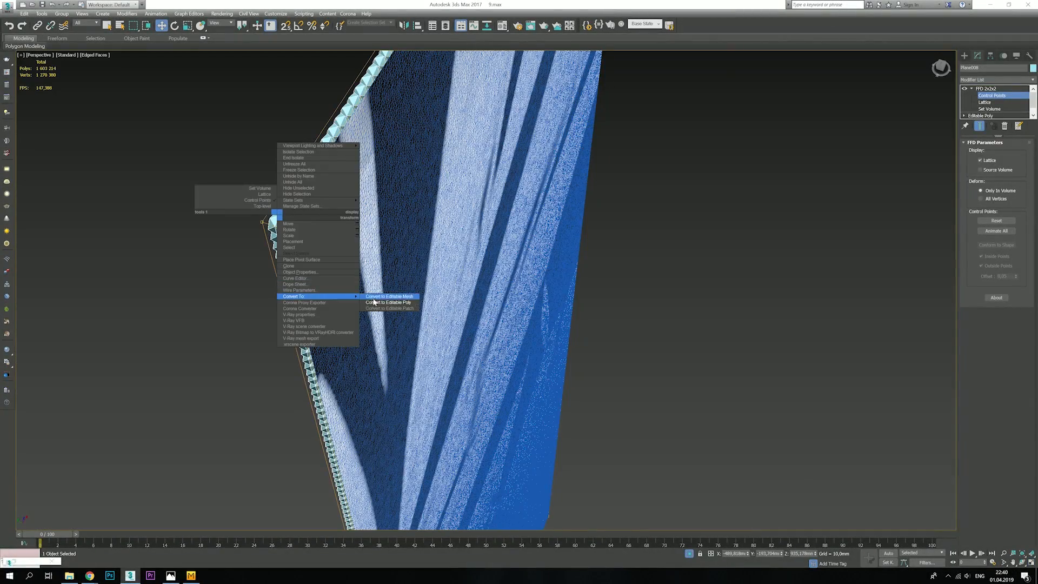
click(373, 301)
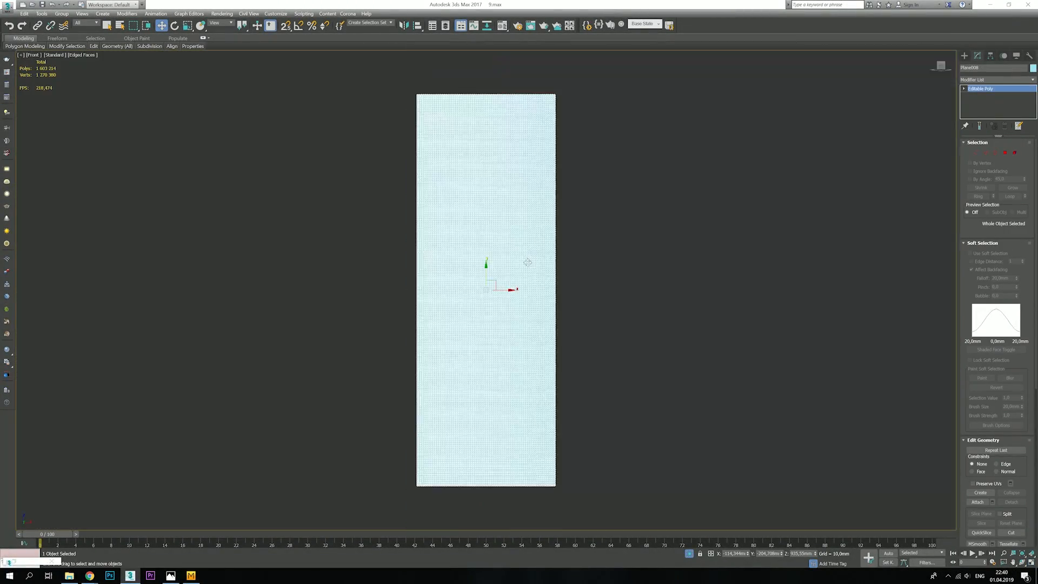
Step: Attach the bead mesh to a new helper plane created above it, keeping only the bead elements
click(1012, 140)
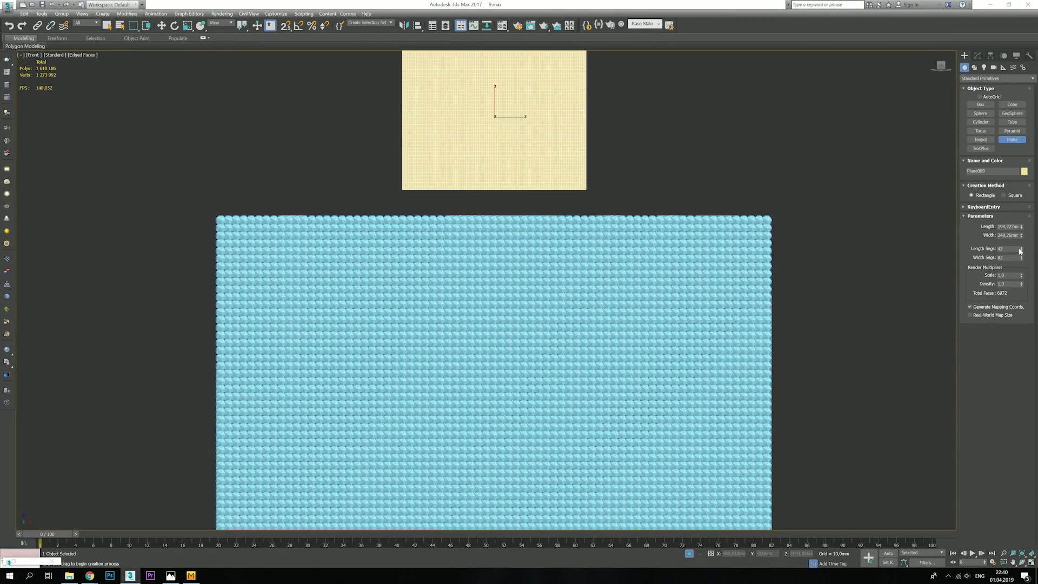
click(573, 253)
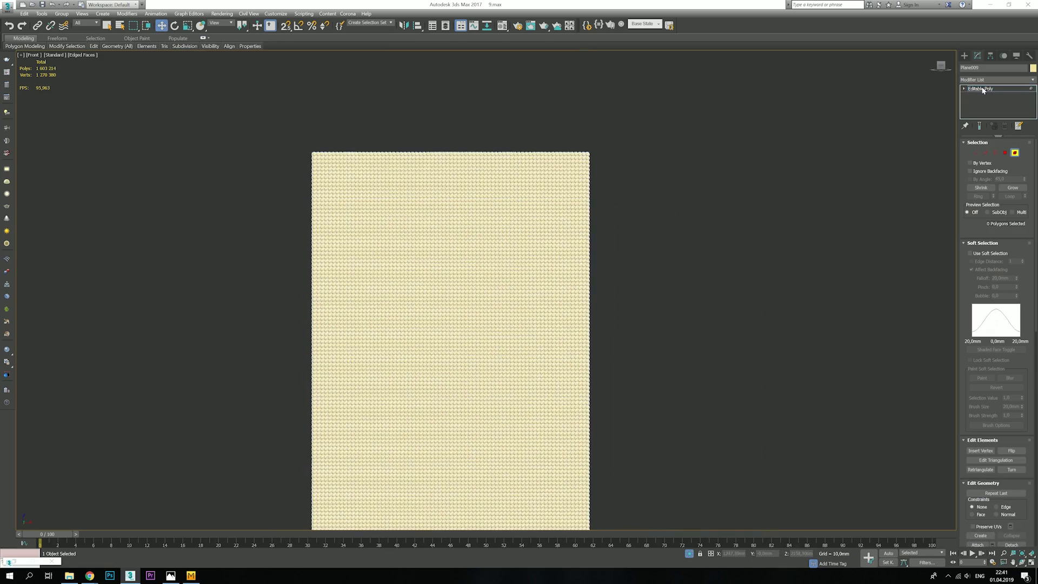
click(996, 80)
click(976, 486)
right_click(405, 266)
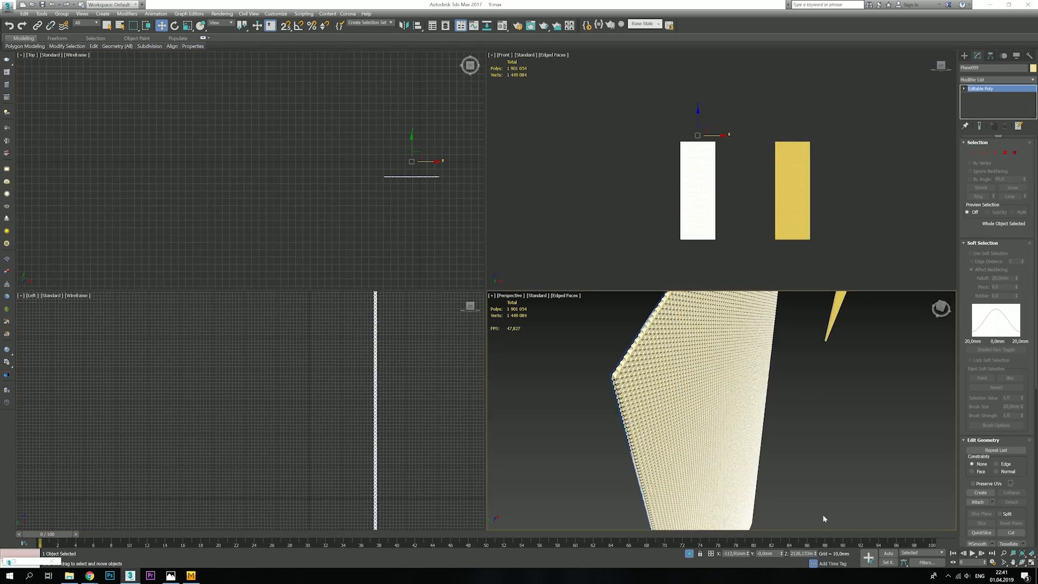
Step: Show the full bed scene again and apply a Skin Wrap modifier to the upright bead mesh
key(alt+w)
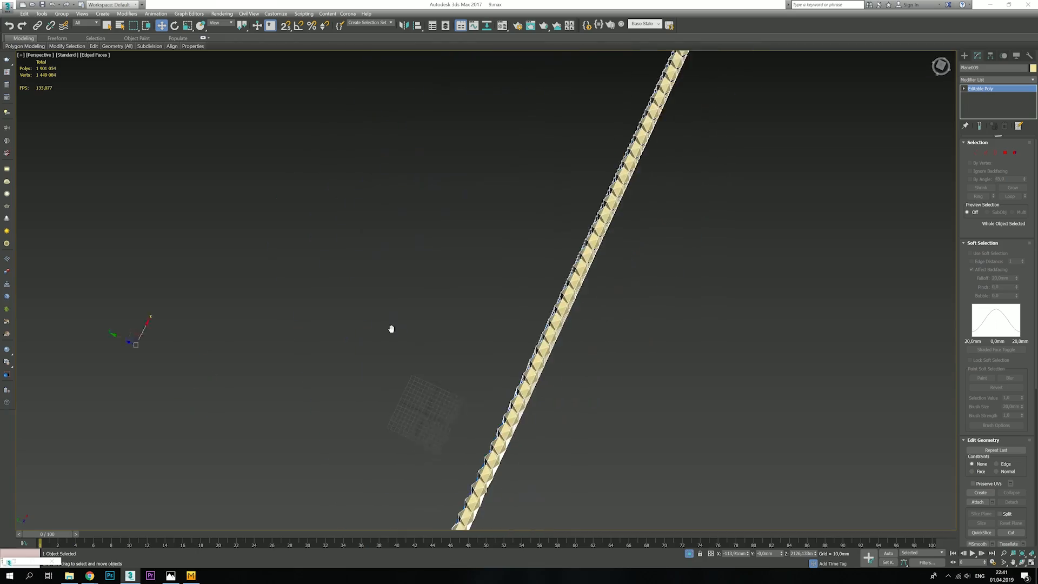
key(alt+q)
scroll(612, 242, down, 4)
alt+middle_drag(639, 336, 566, 237)
click(1033, 79)
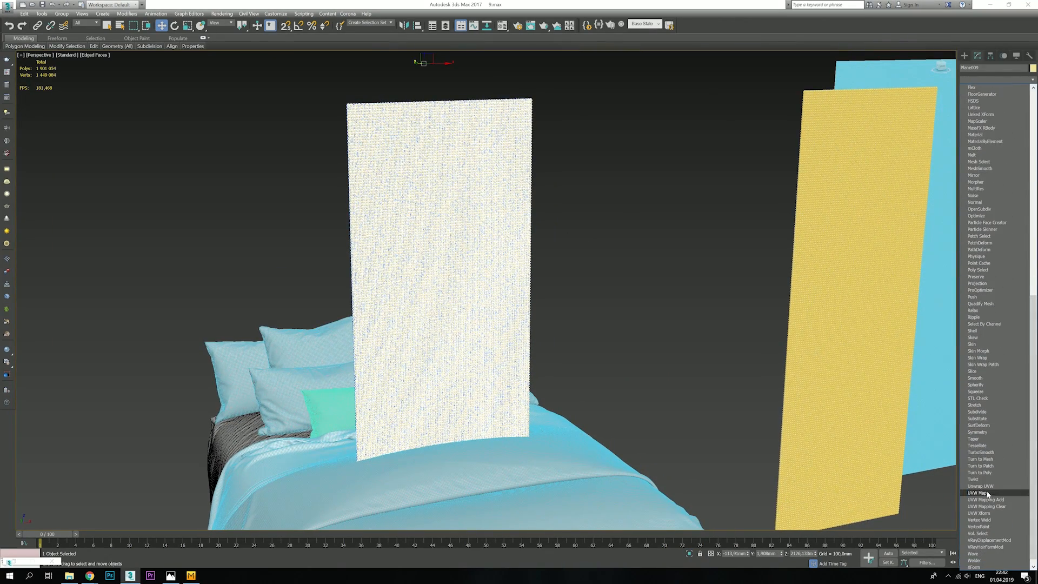
click(977, 358)
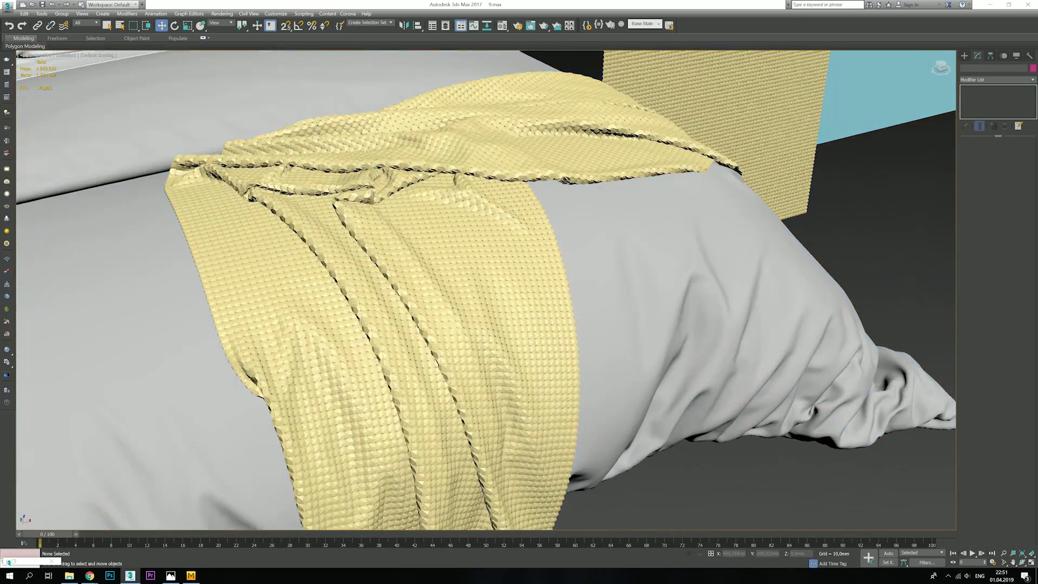
Step: View the finished bead throw with the whole bed and delete the earlier throw mesh
scroll(372, 192, down, 5)
alt+middle_drag(372, 192, 465, 271)
scroll(486, 216, down, 2)
click(860, 135)
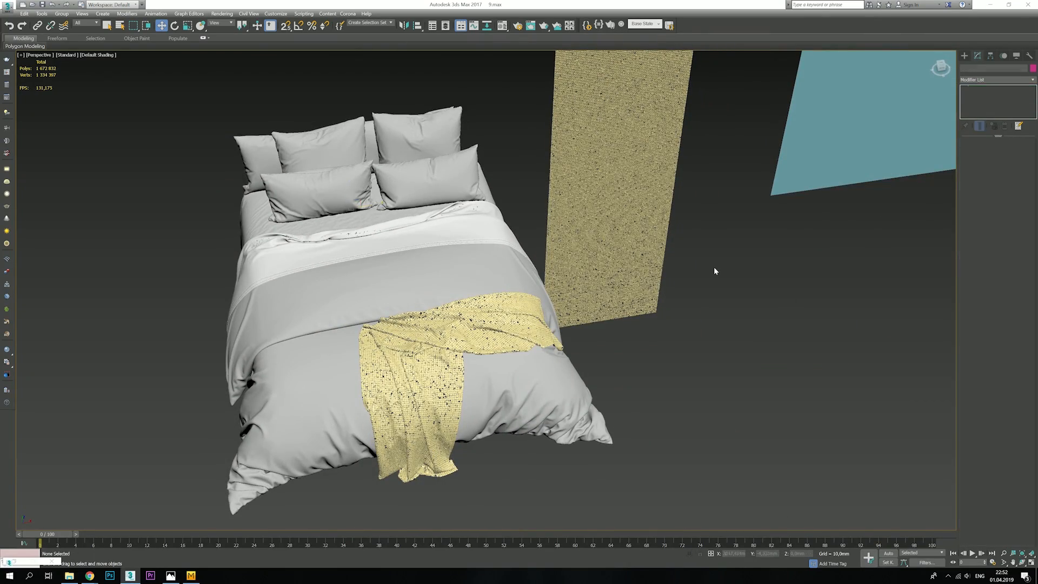
scroll(715, 271, down, 8)
click(491, 267)
key(Delete)
Step: Move the large quad plane over the new flat throw panel and align their corners in the front view
click(651, 232)
key(alt+w)
key(alt+w)
middle_drag(501, 280, 556, 172)
drag(556, 172, 544, 410)
scroll(340, 224, up, 10)
key(F3)
drag(431, 244, 538, 325)
scroll(538, 325, down, 8)
Step: Cut the quad plane along the flat panel's borders and delete every polygon outside the panel
key(4)
click(576, 328)
shift+click(588, 328)
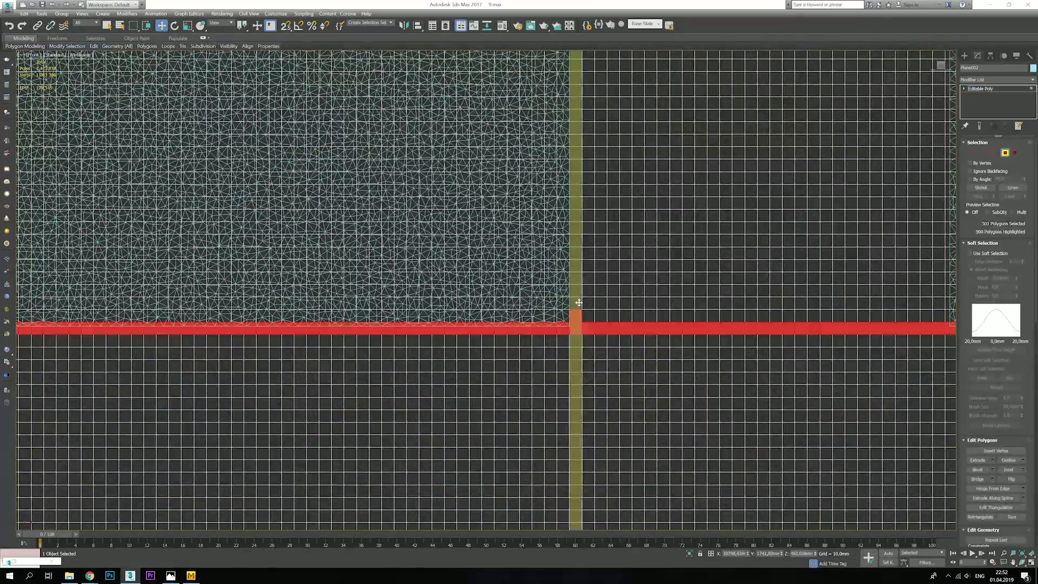
shift+click(580, 303)
key(Delete)
key(5)
click(546, 299)
key(ctrl+i)
key(Delete)
Step: Select the trimmed plane's edge loop and use soft selection with a falloff of about 67.4 mm to fit the panel border
key(2)
double_click(541, 337)
click(970, 254)
drag(1017, 278, 1007, 227)
key(2)
Step: Centre the trimmed quad plane's pivot on the object
scroll(508, 303, down, 8)
click(991, 55)
click(997, 108)
click(995, 152)
click(997, 108)
Step: Copy the trimmed plane onto the second flat throw panel, mirror it and align it with the panel
shift+drag(217, 286, 566, 282)
key(Return)
click(978, 56)
click(404, 25)
scroll(452, 266, up, 8)
drag(476, 260, 489, 259)
scroll(489, 259, down, 8)
middle_drag(473, 266, 530, 286)
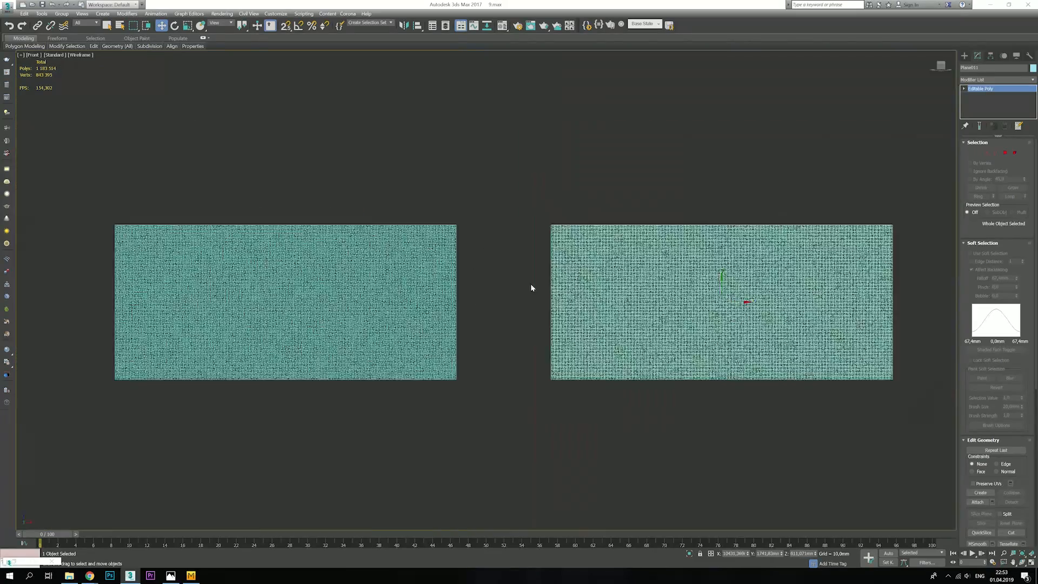
Step: Make one copy of the upright yellow bead panel and align it with the corner of the first flat throw panel
scroll(530, 287, down, 9)
key(F3)
middle_drag(351, 334, 584, 292)
drag(418, 365, 335, 369)
shift+drag(335, 369, 532, 371)
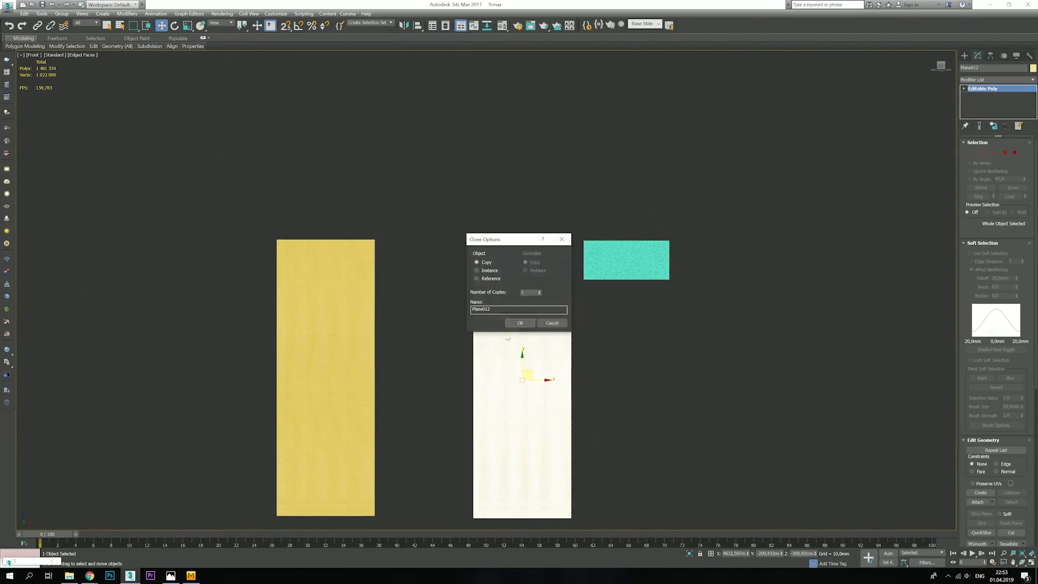
click(519, 323)
scroll(493, 285, up, 9)
drag(449, 280, 459, 280)
Step: Delete the copied bead panel's polygons that extend below and beside the flat throw panel
scroll(412, 410, down, 4)
scroll(439, 317, down, 4)
middle_drag(440, 317, 413, 164)
key(4)
drag(562, 478, 314, 109)
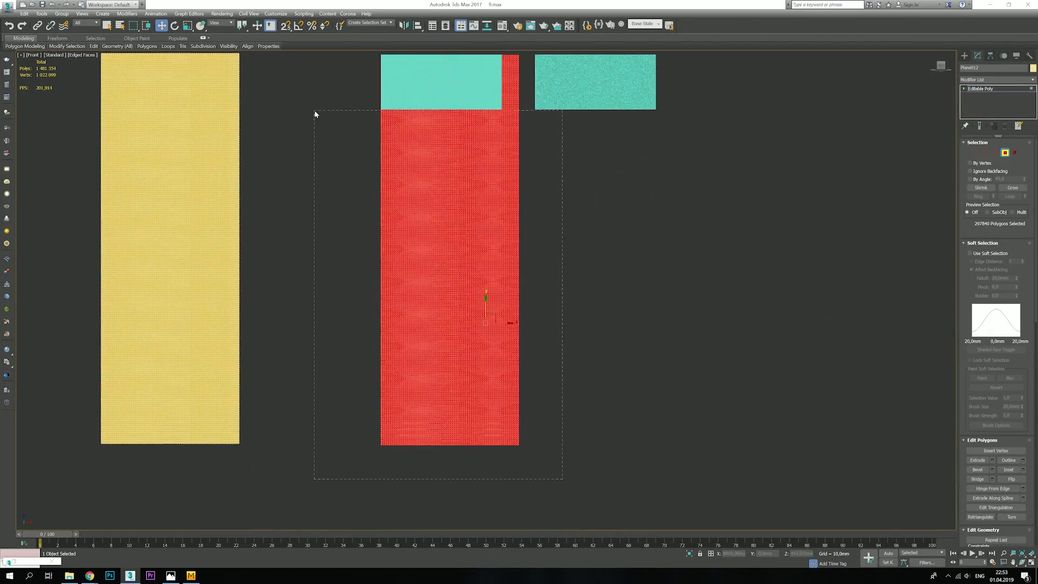
key(Delete)
scroll(497, 78, up, 8)
middle_drag(496, 77, 561, 285)
drag(682, 453, 586, 157)
key(Delete)
key(F3)
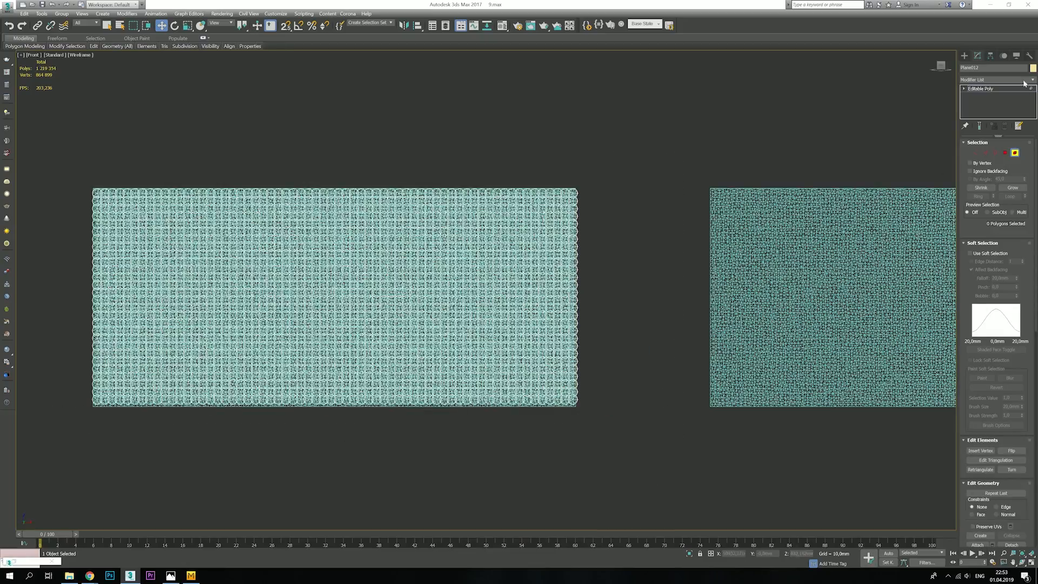
Step: Apply FFD 2x2x2 to the trimmed bead patch and shift its side control points to the flat panel's edge
click(1025, 80)
click(983, 492)
click(993, 95)
scroll(564, 182, up, 4)
middle_drag(565, 182, 563, 70)
drag(563, 72, 612, 526)
drag(609, 296, 605, 297)
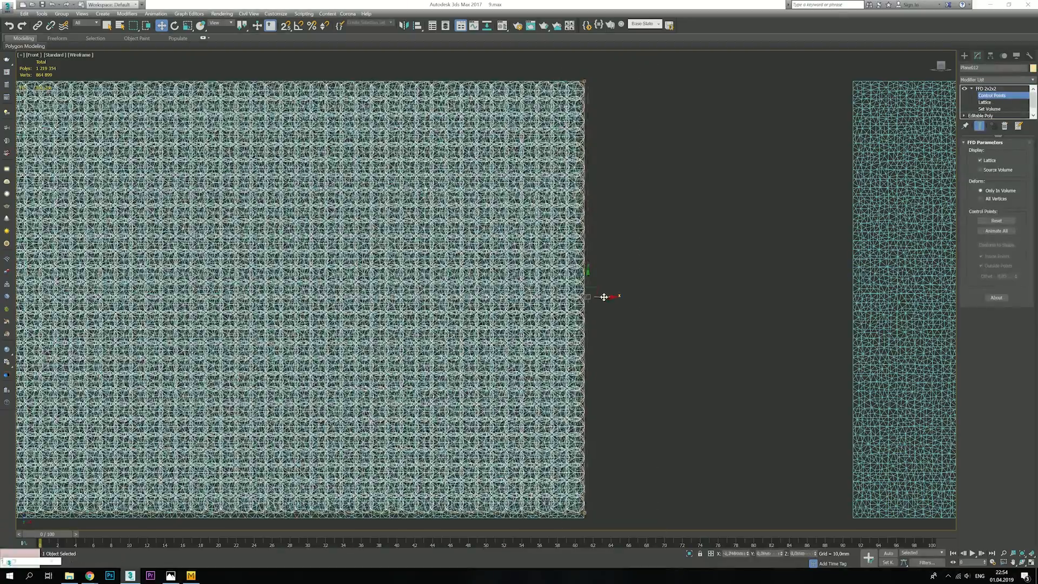
Step: Shift the bead patch's lower control points to the panel's bottom edge and convert the patch to Editable Poly
drag(708, 428, 205, 379)
scroll(486, 355, up, 5)
drag(487, 354, 486, 358)
right_click(496, 339)
click(609, 462)
click(1032, 563)
key(z)
click(1032, 562)
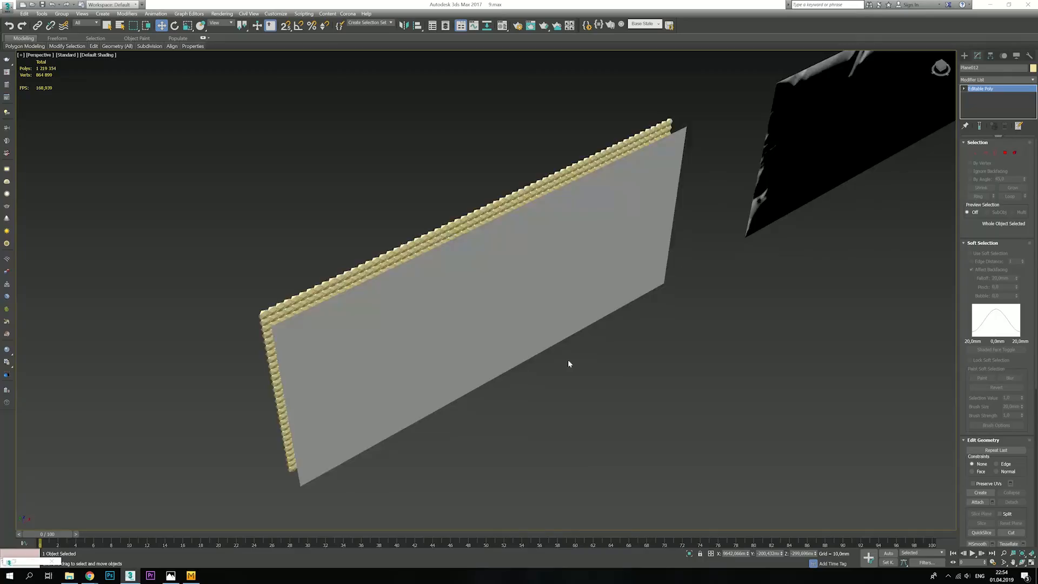
Step: Reposition the bead patch and the base plane in depth so the beads sit in front of the plane
scroll(567, 359, down, 5)
middle_drag(568, 359, 646, 438)
drag(355, 64, 411, 74)
scroll(614, 391, up, 5)
alt+middle_drag(613, 390, 519, 303)
key(F4)
click(460, 235)
drag(512, 297, 573, 309)
click(1032, 562)
key(z)
click(1031, 562)
Step: Delete vertical bands of bead elements, keeping narrow bead strips between them, to form a striped pattern
key(5)
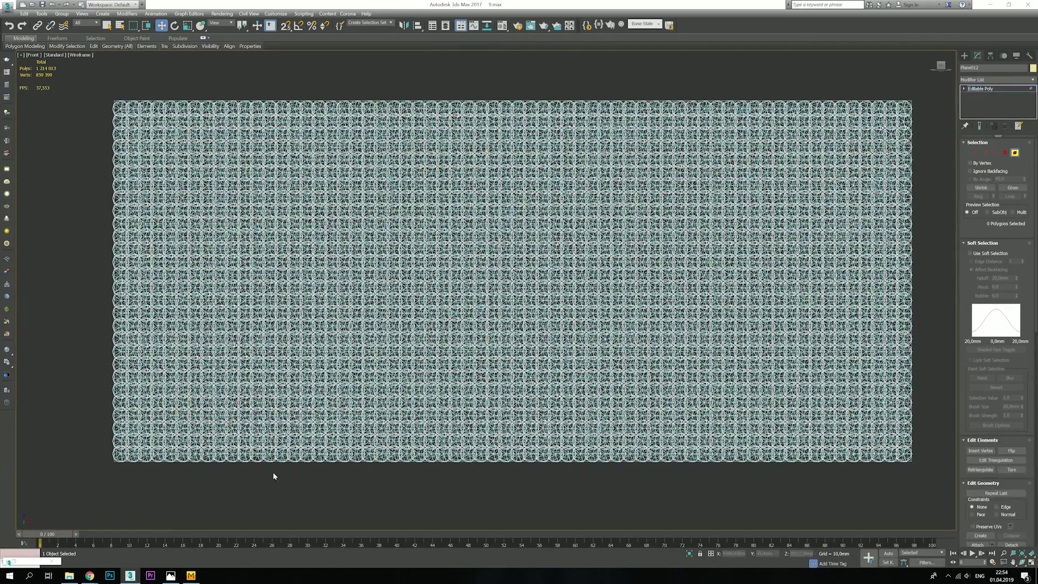
drag(473, 89, 474, 88)
ctrl+drag(479, 469, 586, 95)
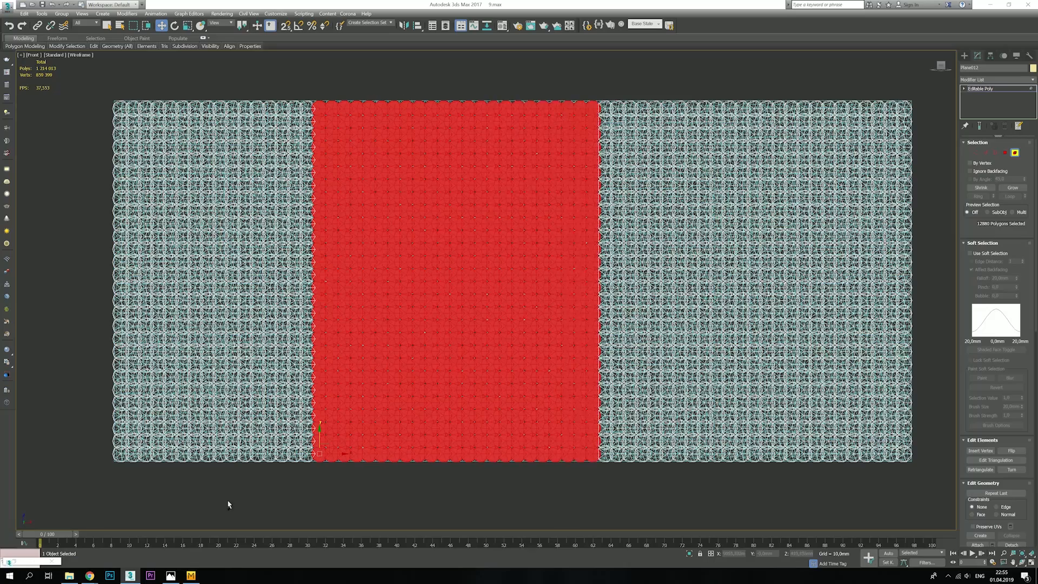
alt+drag(227, 503, 379, 87)
scroll(400, 162, down, 3)
middle_drag(400, 162, 366, 187)
alt+drag(429, 131, 433, 407)
middle_drag(496, 305, 453, 321)
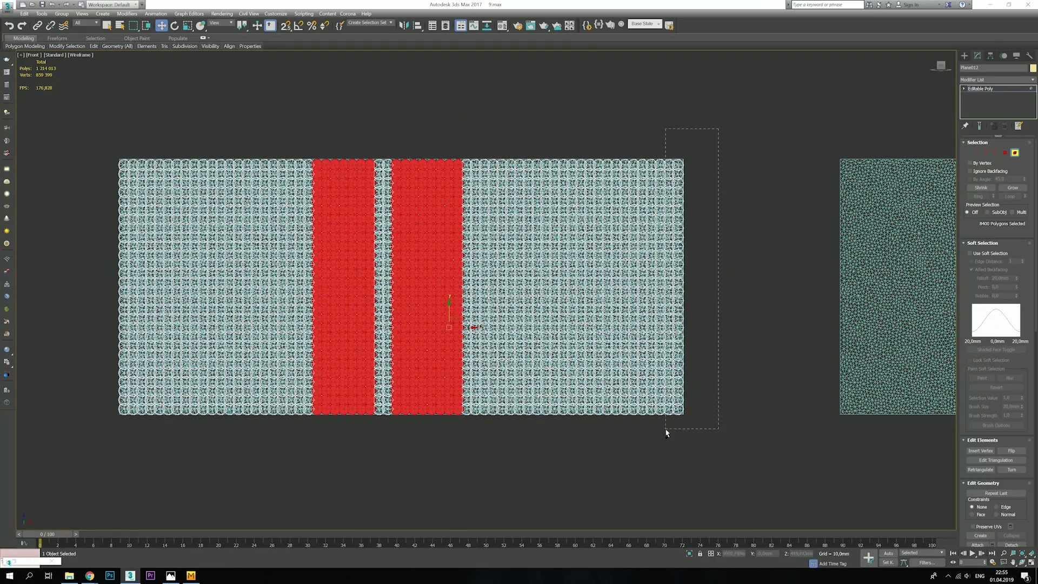
ctrl+drag(595, 136, 594, 136)
middle_drag(474, 180, 487, 183)
key(Delete)
key(5)
key(F3)
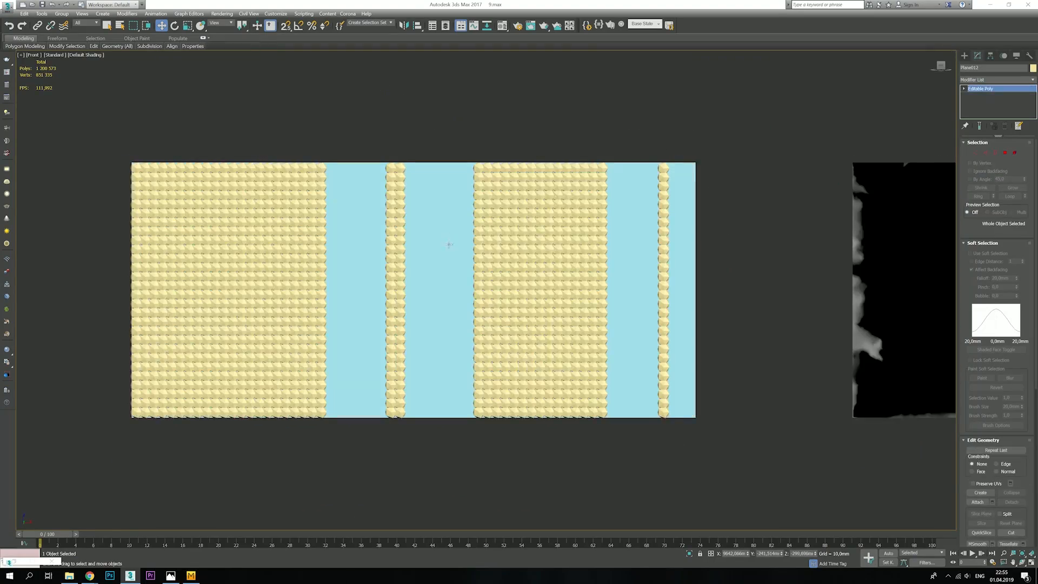
Step: Apply FFD 2x2x2 to the striped beads and nudge the control points to match the base plane's height
middle_drag(496, 266, 509, 271)
key(F4)
click(997, 80)
click(984, 421)
key(1)
drag(772, 238, 117, 132)
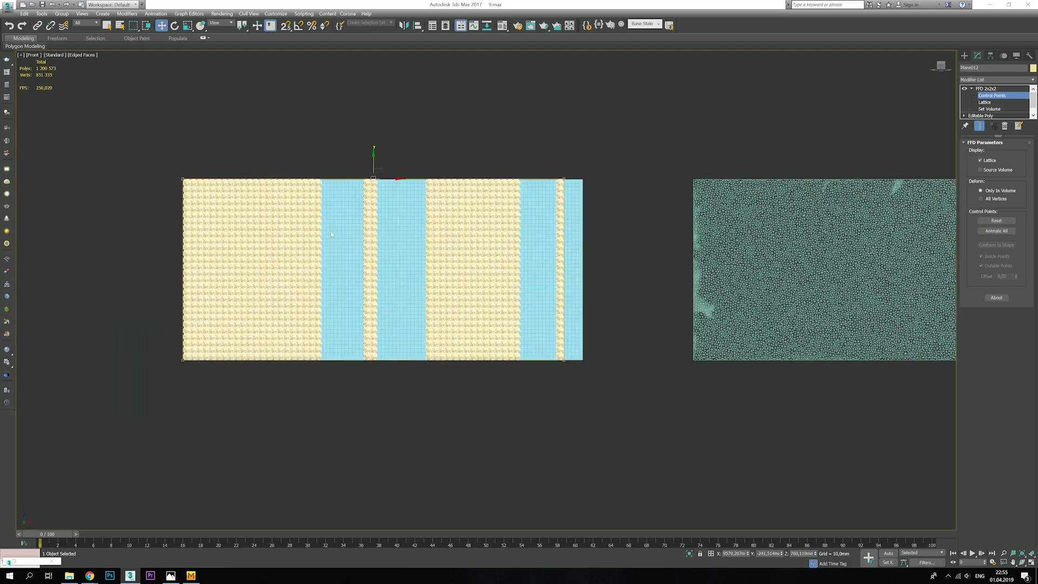
scroll(371, 353, up, 3)
drag(379, 349, 379, 351)
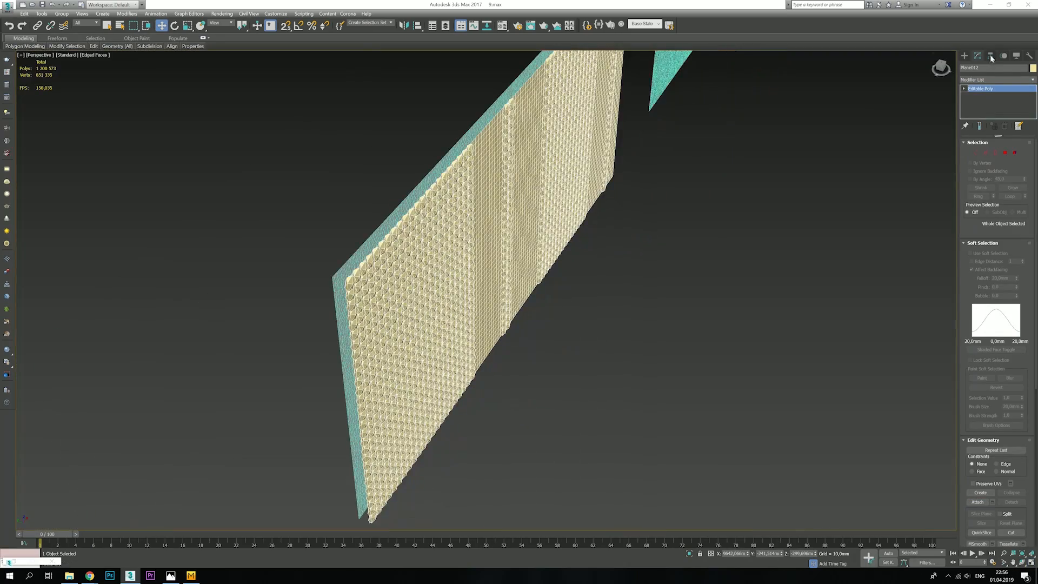
Step: Centre the striped bead panel's pivot on the object and move the panel slightly relative to the flat throw
click(992, 58)
click(996, 109)
click(996, 152)
click(997, 109)
alt+middle_drag(485, 301, 460, 308)
drag(543, 326, 541, 327)
key(alt+w)
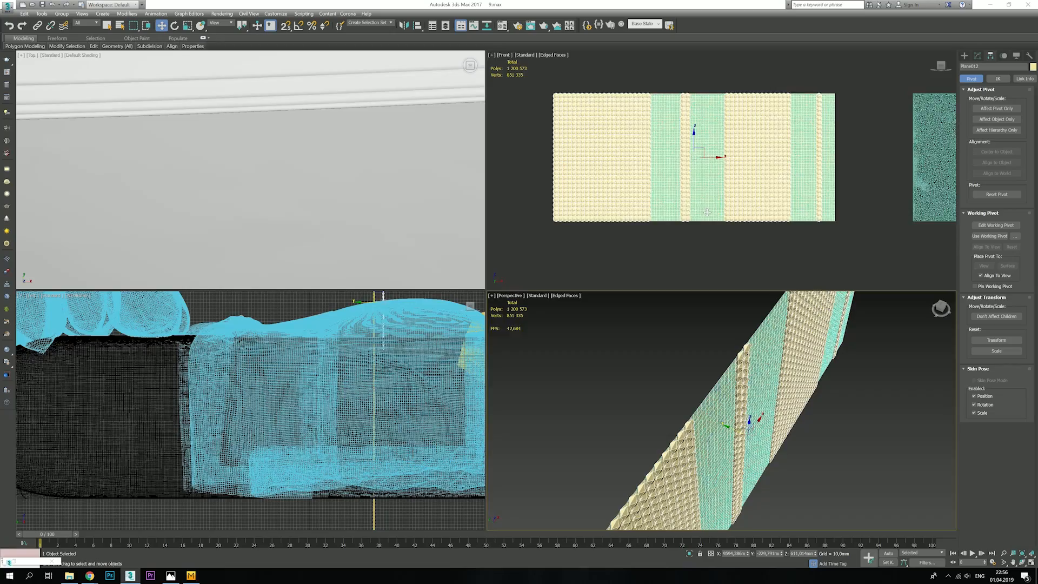
Step: Make a copy of the striped bead panel over the second flat throw panel and mirror it horizontally
key(alt+w)
shift+drag(216, 291, 674, 291)
click(517, 323)
click(978, 56)
click(404, 25)
click(500, 352)
scroll(903, 305, up, 4)
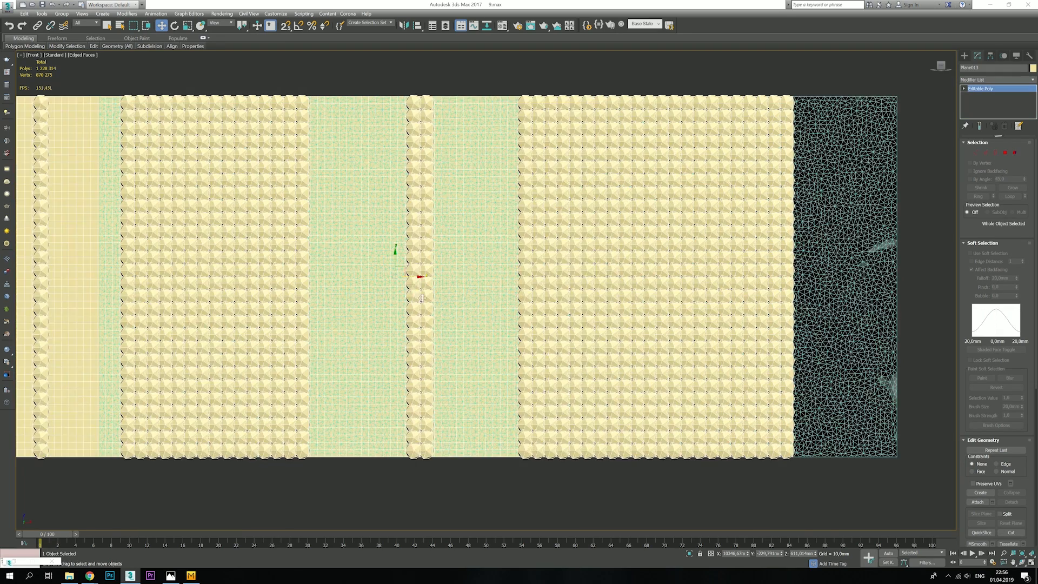
Step: Slide the mirrored striped bead panel along X onto the second flat throw panel
drag(414, 277, 517, 272)
scroll(529, 272, down, 5)
middle_drag(533, 272, 784, 237)
scroll(879, 268, up, 1)
Step: Apply a Skin Wrap modifier to the first striped bead panel and add Object026 as its wrap object
click(545, 220)
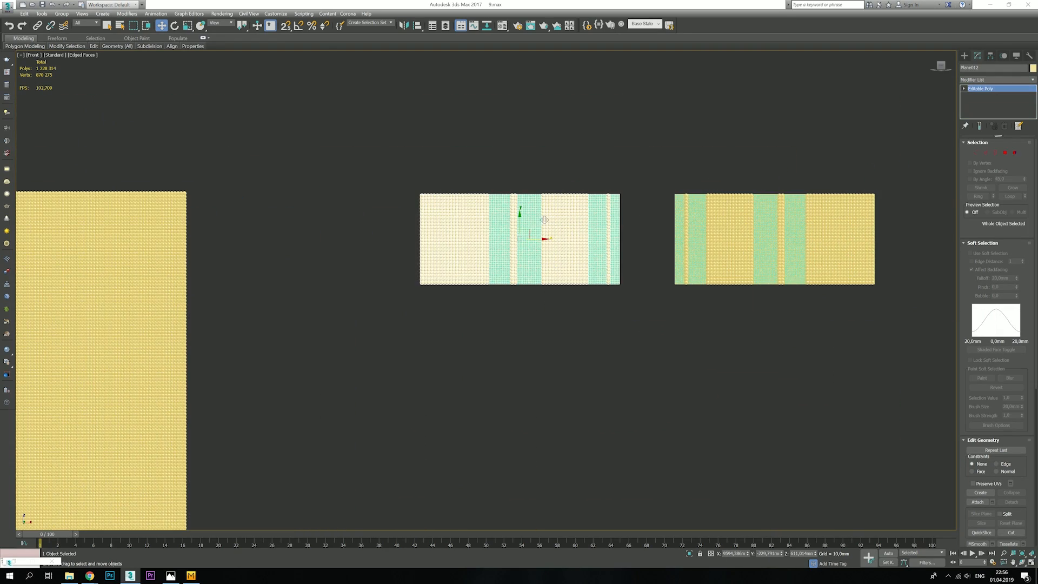
click(997, 79)
scroll(997, 271, down, 14)
scroll(998, 405, down, 1)
click(999, 405)
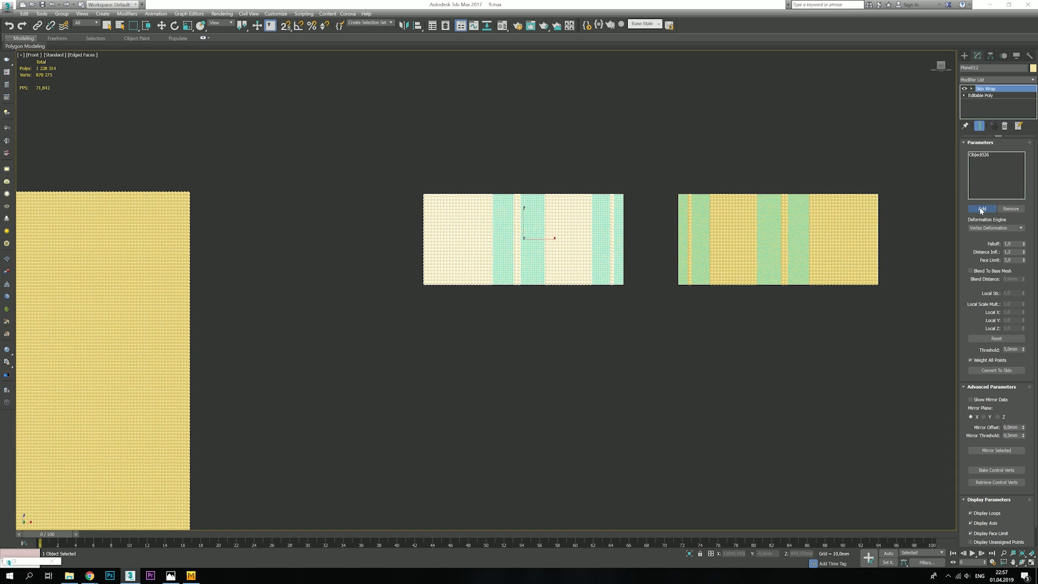
Step: Apply a Skin Wrap modifier to the second, mirrored striped bead panel
click(788, 222)
click(997, 79)
scroll(977, 430, down, 1)
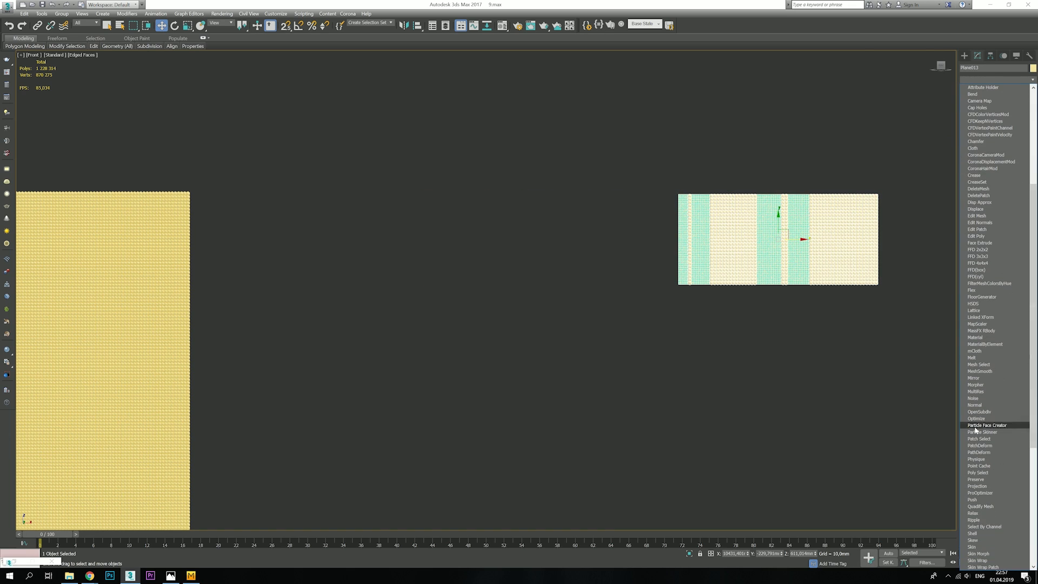
click(978, 561)
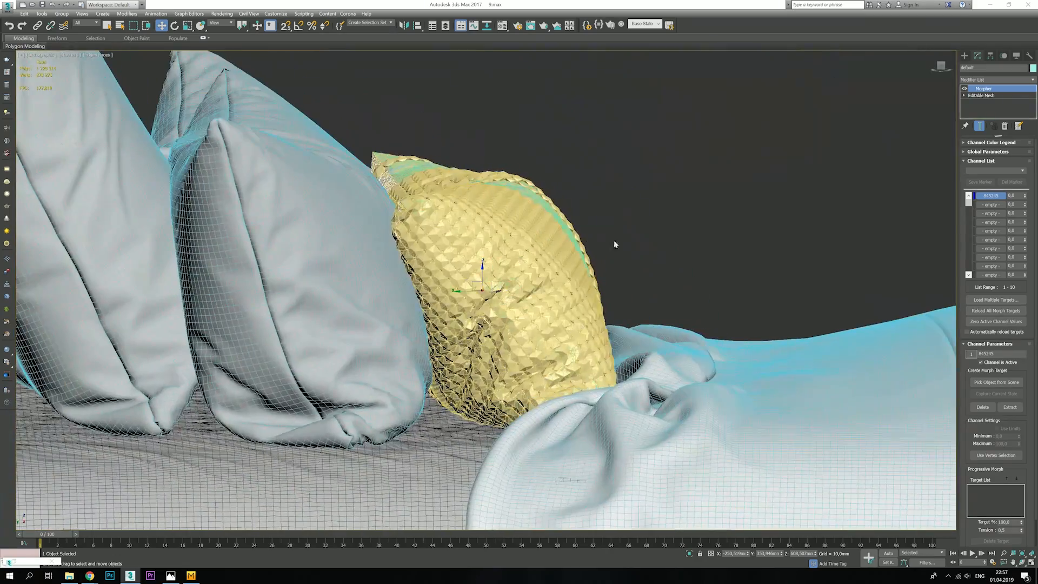
Step: Give the bead-textured cushion and throw a plain light grey material matching the rest of the bedding
right_click(465, 254)
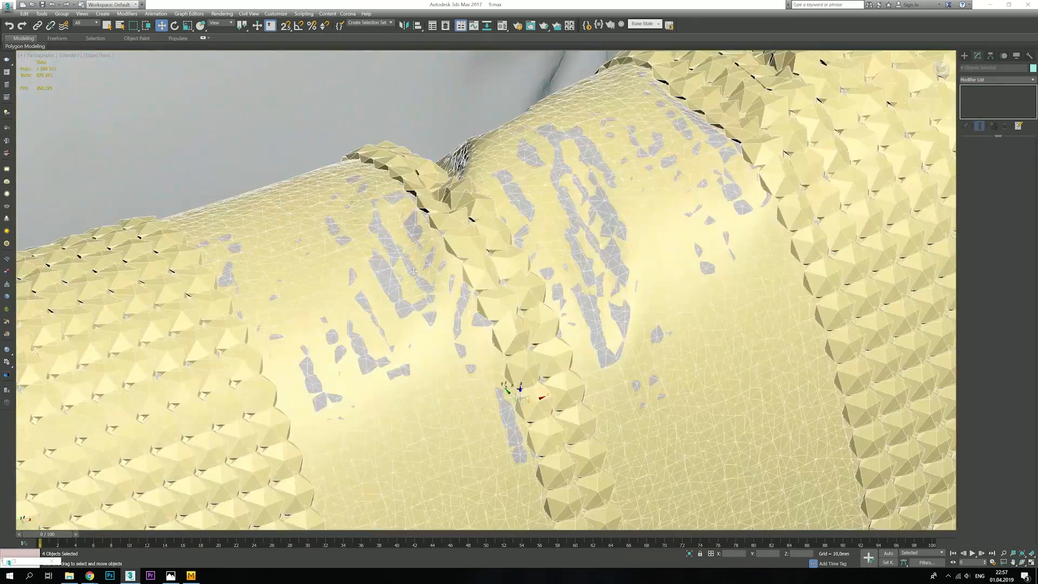
scroll(414, 271, down, 10)
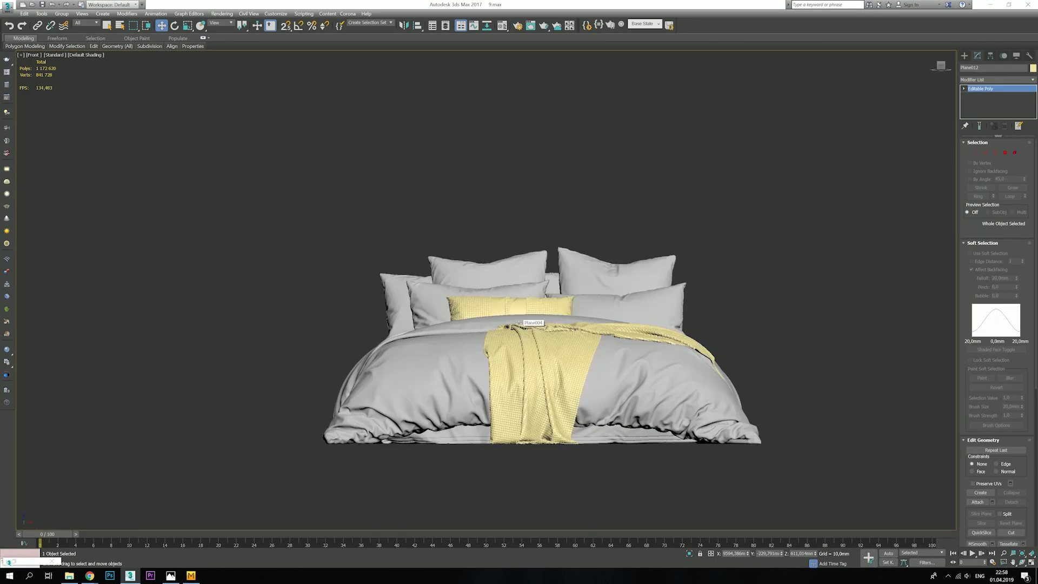
scroll(518, 324, up, 3)
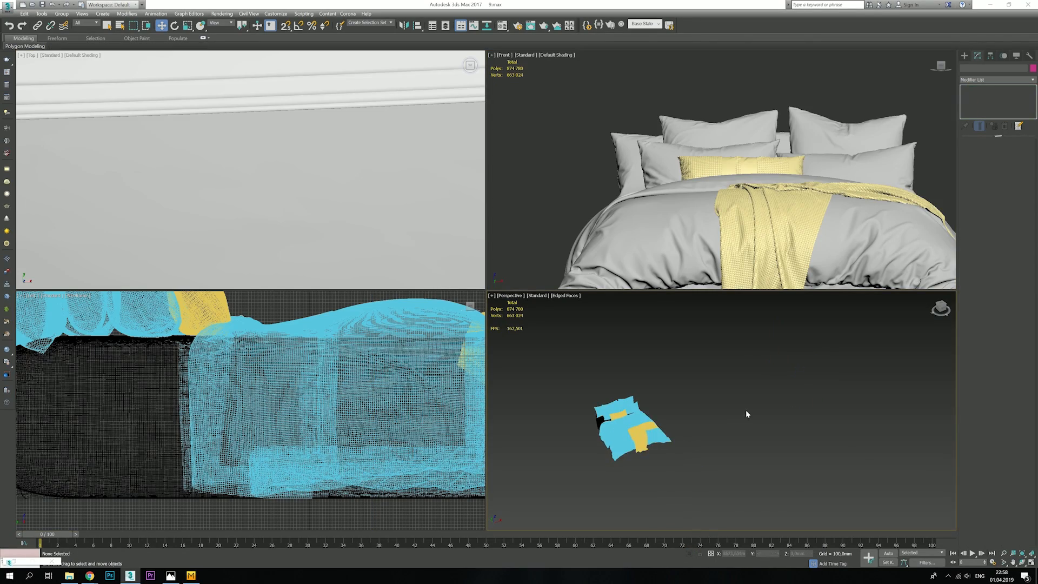
scroll(271, 231, down, 2)
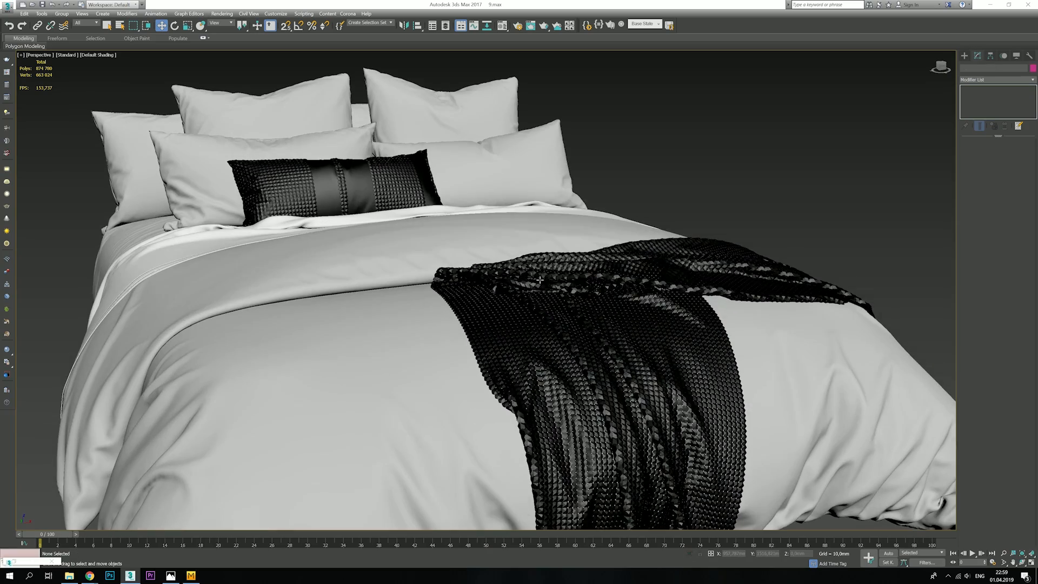
key(m)
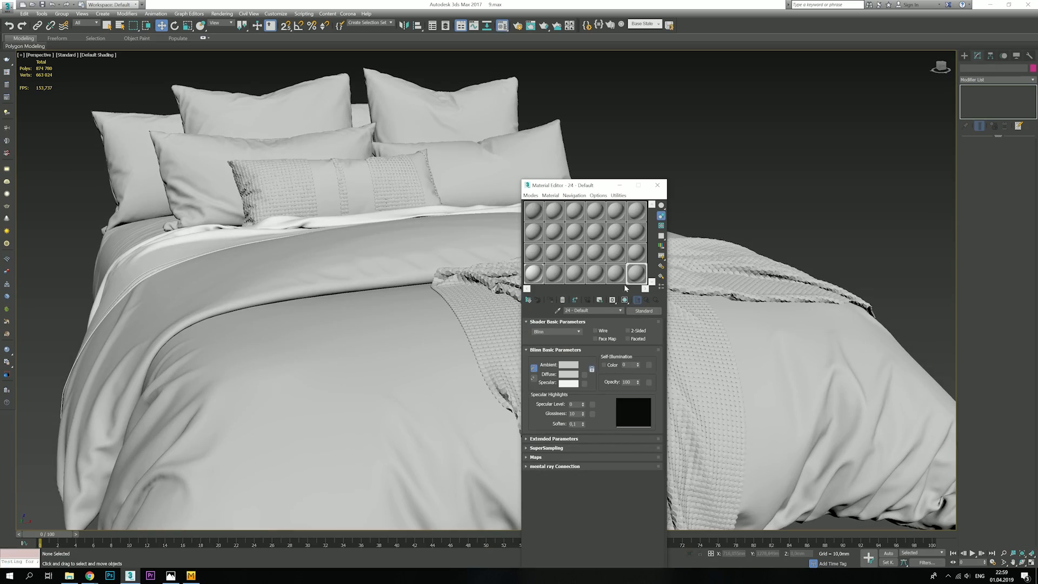
click(658, 185)
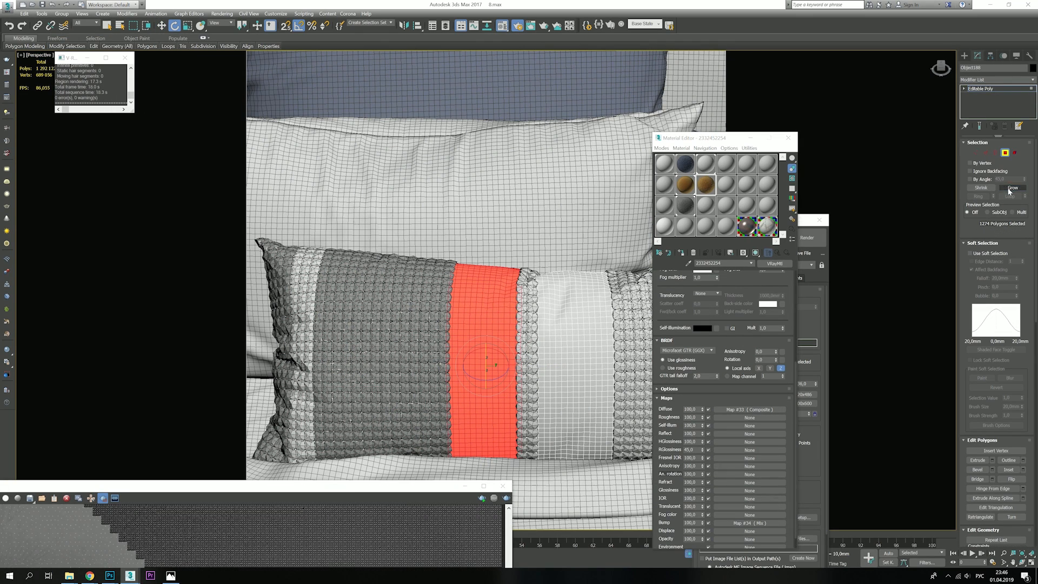
Step: Select polygons on the narrow bead strip beside the cushion's plain band
click(526, 319)
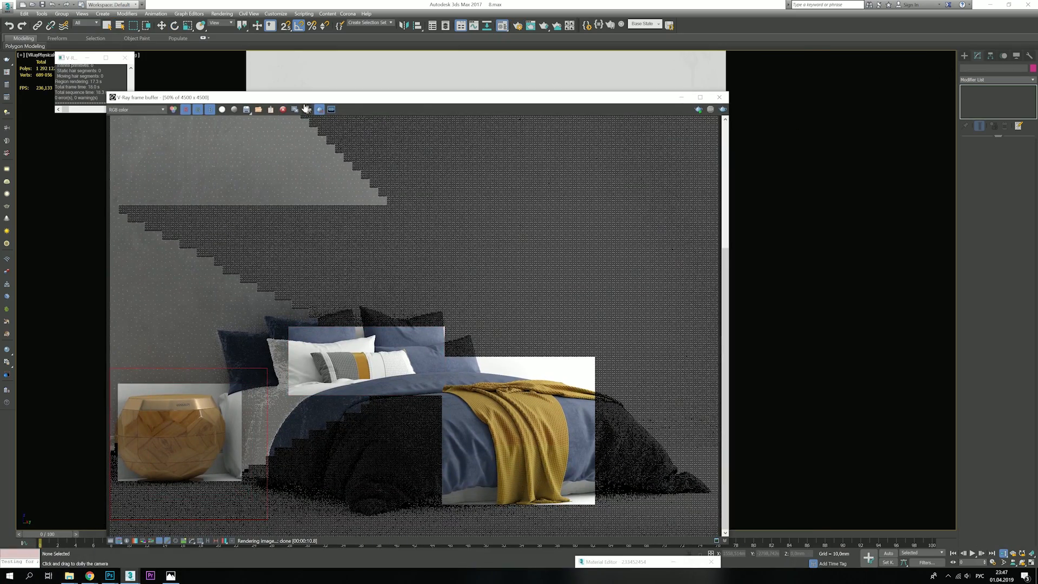
Step: Run a V-Ray test render of the whole bed view and move the frame buffer aside
click(306, 108)
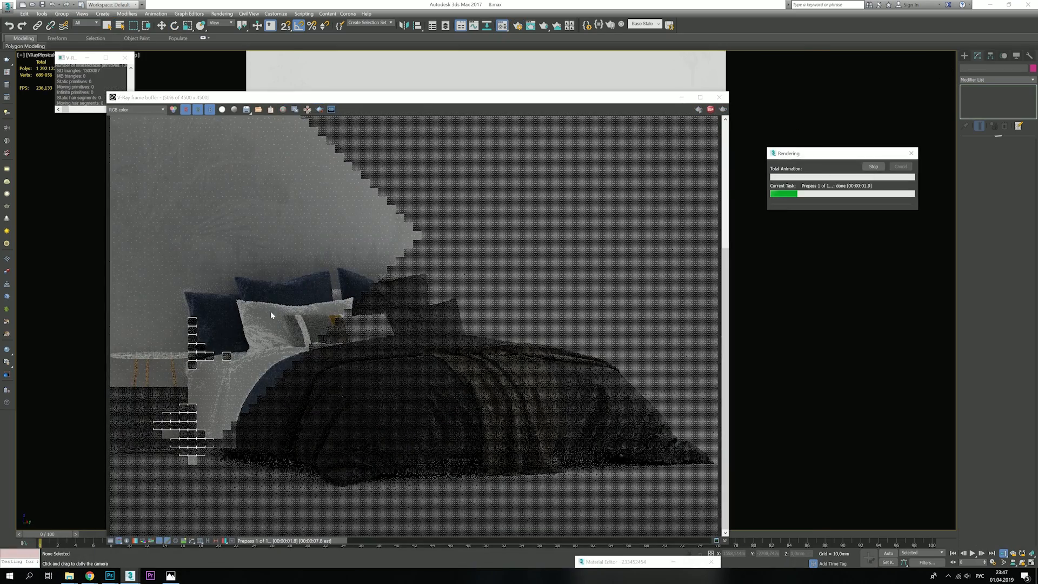
drag(341, 98, 184, 439)
Step: Open the Mix map in the bump slot of material 24524 and go into one of its sub-maps
double_click(632, 562)
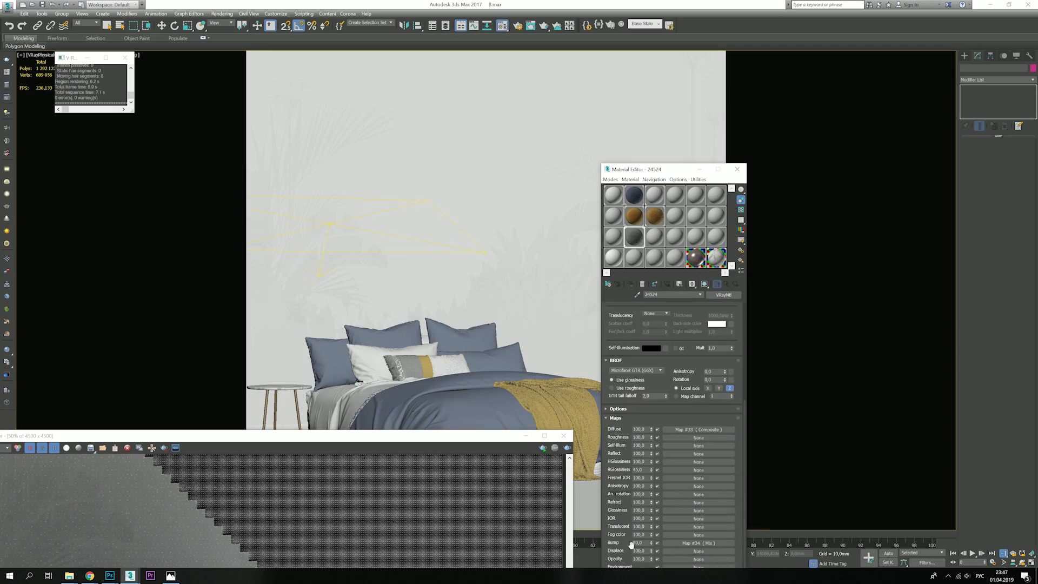
click(696, 542)
click(702, 336)
Step: Return to the camera view, bring the V-Ray frame buffer back into view and render the bedding scene
key(p)
scroll(404, 371, up, 6)
key(c)
drag(357, 439, 527, 74)
click(283, 83)
scroll(594, 206, down, 1)
key(shift+q)
Step: Enlarge the render window and examine the fabric detail of the bedding, cushion and throw
click(664, 71)
scroll(512, 388, up, 1)
scroll(512, 388, up, 1)
middle_drag(447, 432, 374, 417)
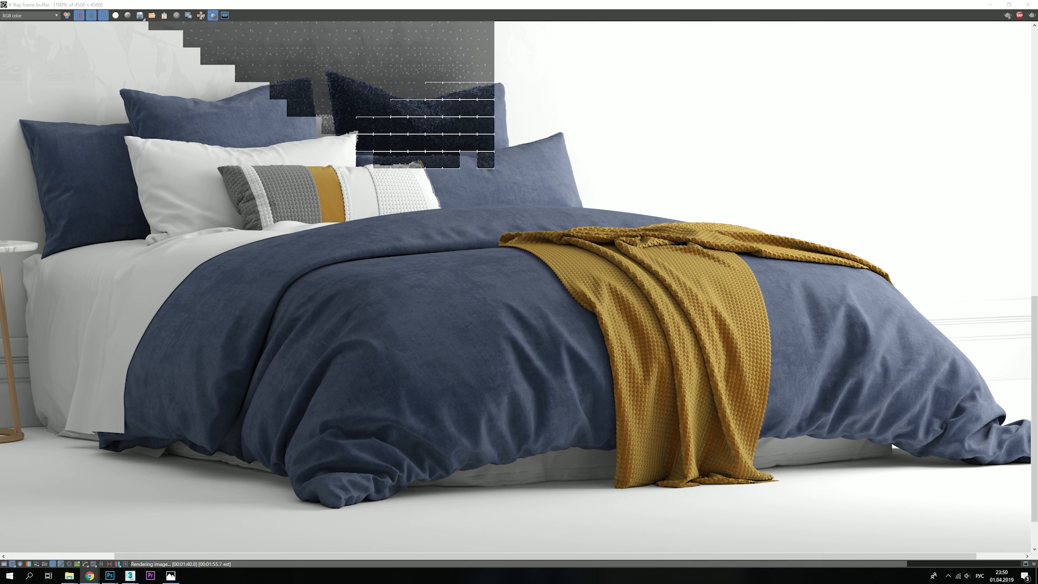
scroll(454, 471, down, 1)
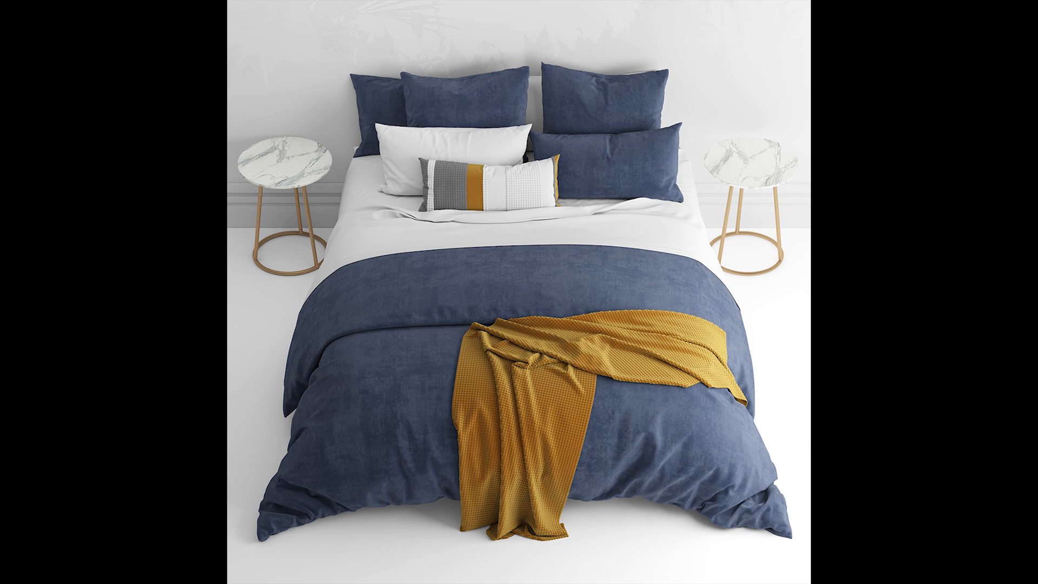